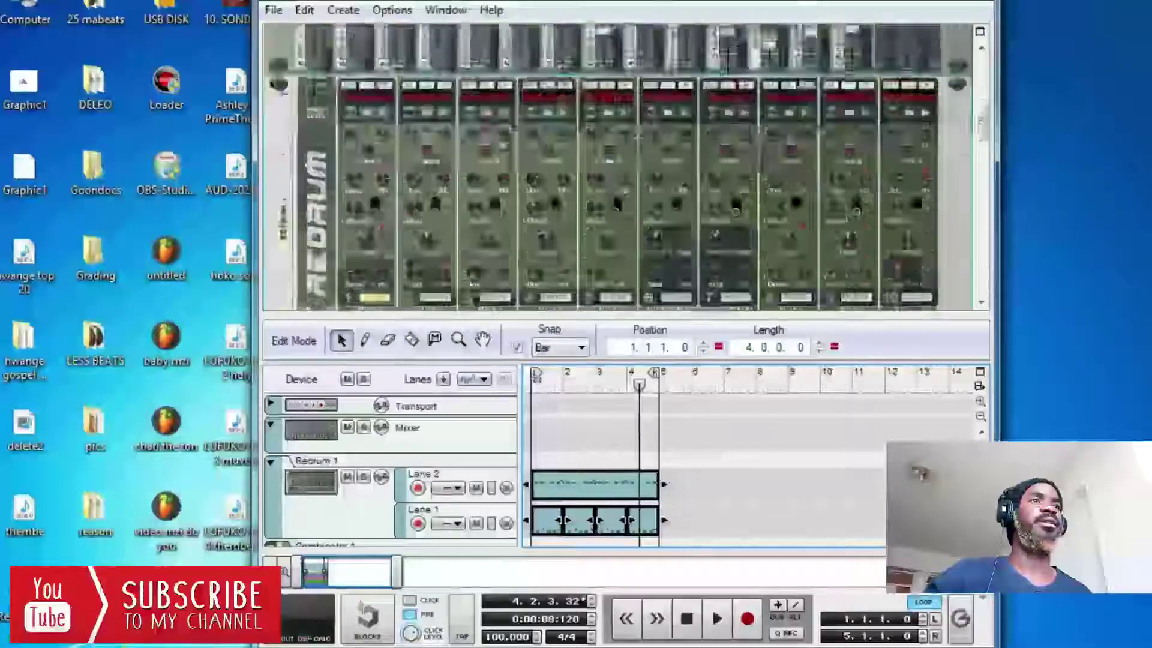
- Look over the Redrum and Combinator devices in the rack and the recorded clips in the sequencer
{"action": "scroll", "coordinate": [827, 180], "scroll_direction": "down", "scroll_amount": 10}
{"action": "scroll", "coordinate": [826, 180], "scroll_direction": "up", "scroll_amount": 12}
{"action": "scroll", "coordinate": [826, 180], "scroll_direction": "down", "scroll_amount": 4}
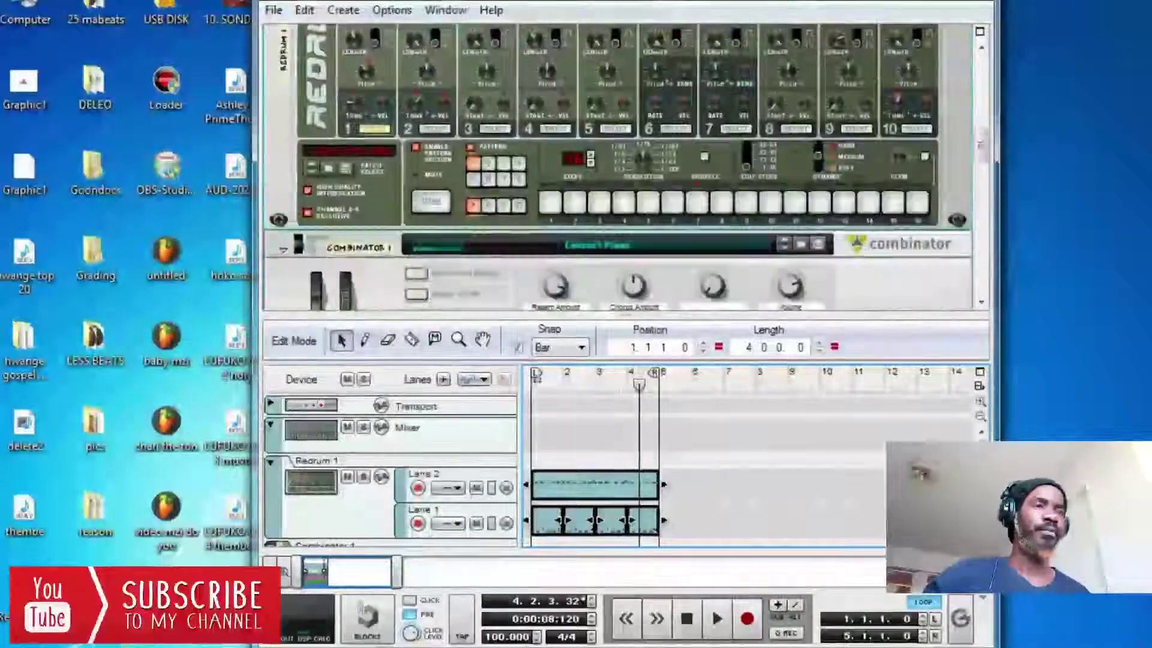
{"action": "scroll", "coordinate": [720, 468], "scroll_direction": "down", "scroll_amount": 3}
{"action": "scroll", "coordinate": [720, 468], "scroll_direction": "up", "scroll_amount": 3}
{"action": "scroll", "coordinate": [720, 468], "scroll_direction": "down", "scroll_amount": 4}
{"action": "scroll", "coordinate": [720, 468], "scroll_direction": "up", "scroll_amount": 4}
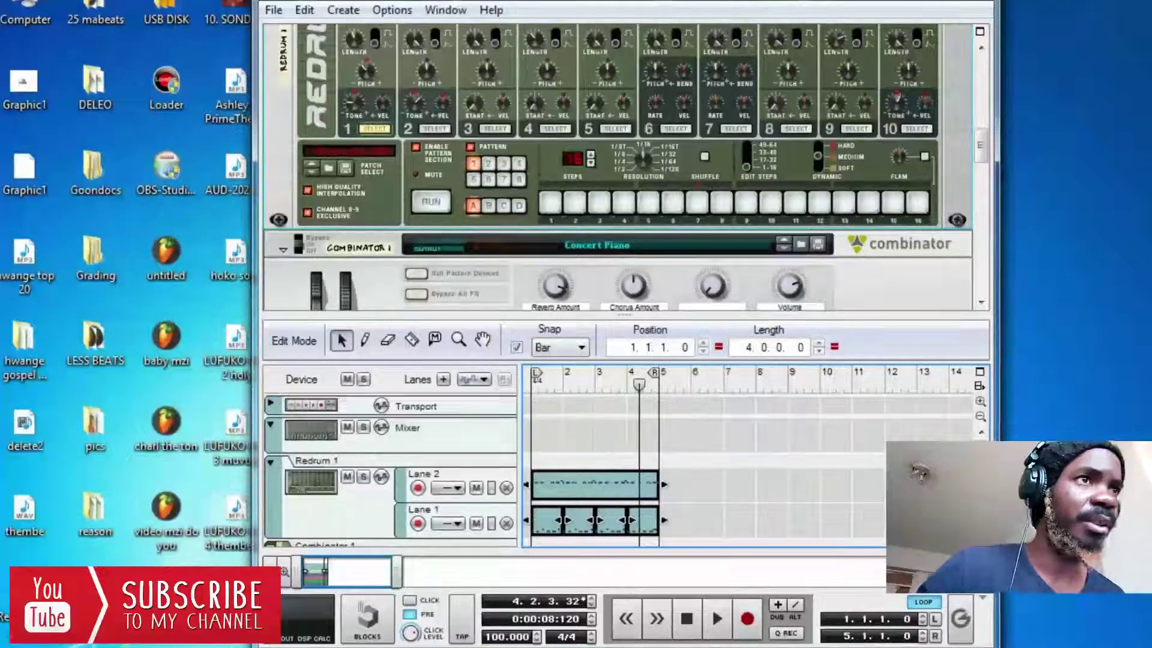
{"action": "scroll", "coordinate": [720, 468], "scroll_direction": "down", "scroll_amount": 4}
{"action": "scroll", "coordinate": [720, 468], "scroll_direction": "up", "scroll_amount": 4}
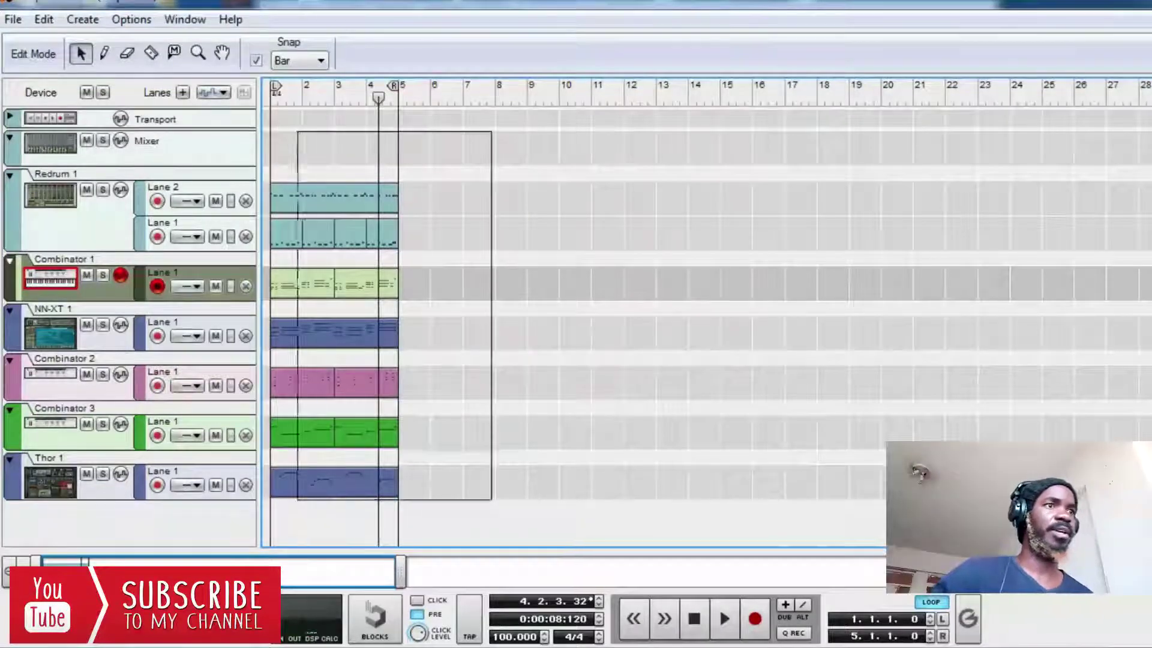
{"action": "left_click_drag", "start_coordinate": [492, 499], "coordinate": [491, 499]}
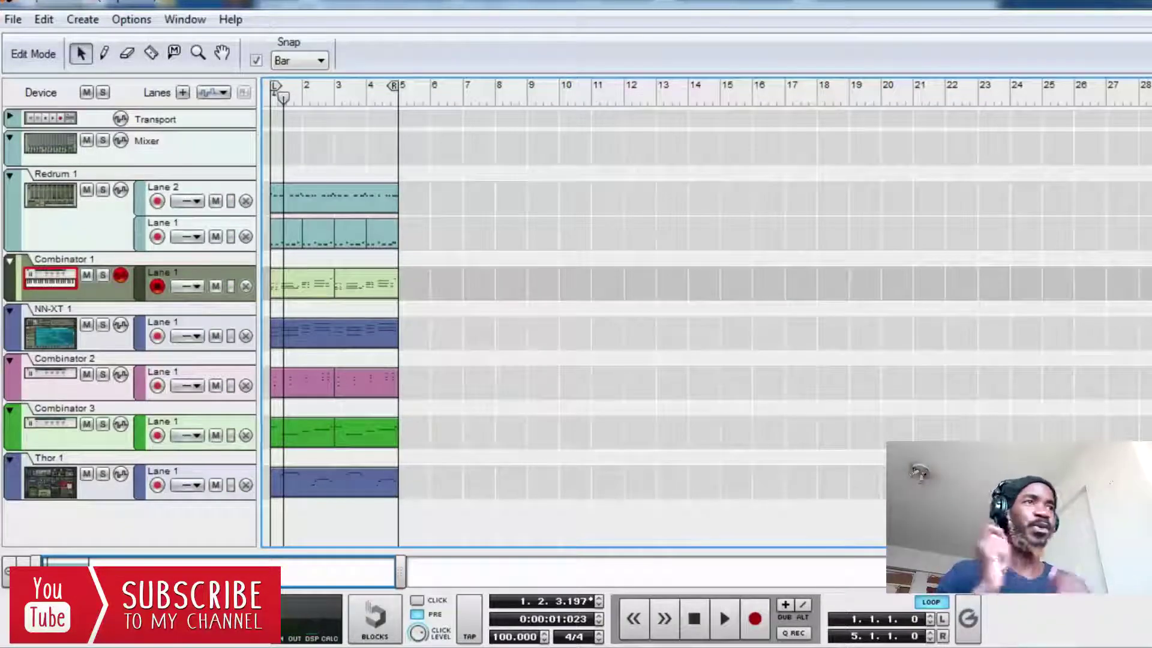
- Examine the rack from the Mastering Suite and the 14-channel mixer down to the Redrum drum machine
{"action": "left_click", "coordinate": [370, 566]}
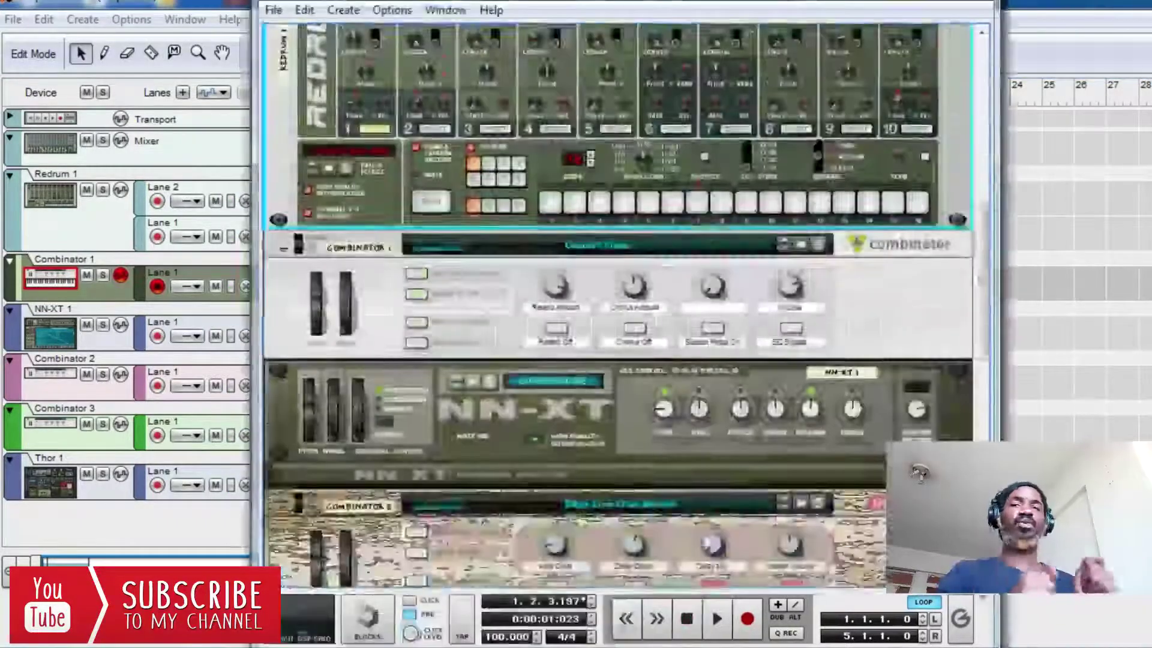
{"action": "scroll", "coordinate": [768, 420], "scroll_direction": "up", "scroll_amount": 8}
{"action": "scroll", "coordinate": [768, 420], "scroll_direction": "down", "scroll_amount": 5}
{"action": "scroll", "coordinate": [767, 420], "scroll_direction": "up", "scroll_amount": 5}
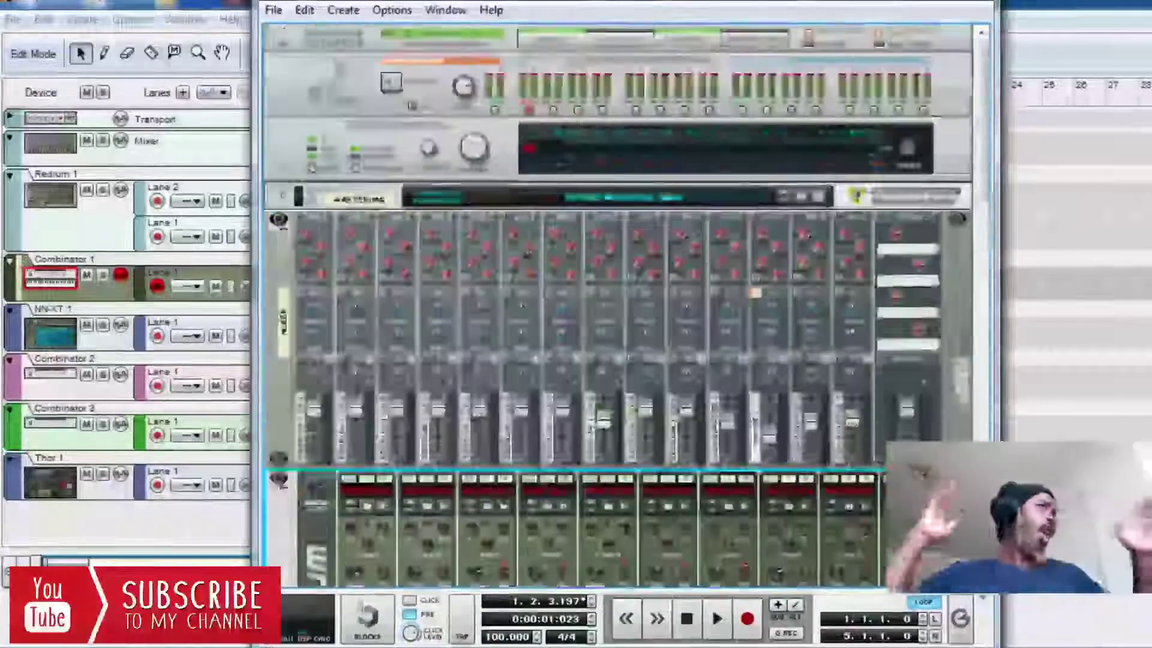
{"action": "scroll", "coordinate": [768, 419], "scroll_direction": "down", "scroll_amount": 3}
{"action": "scroll", "coordinate": [618, 312], "scroll_direction": "down", "scroll_amount": 2}
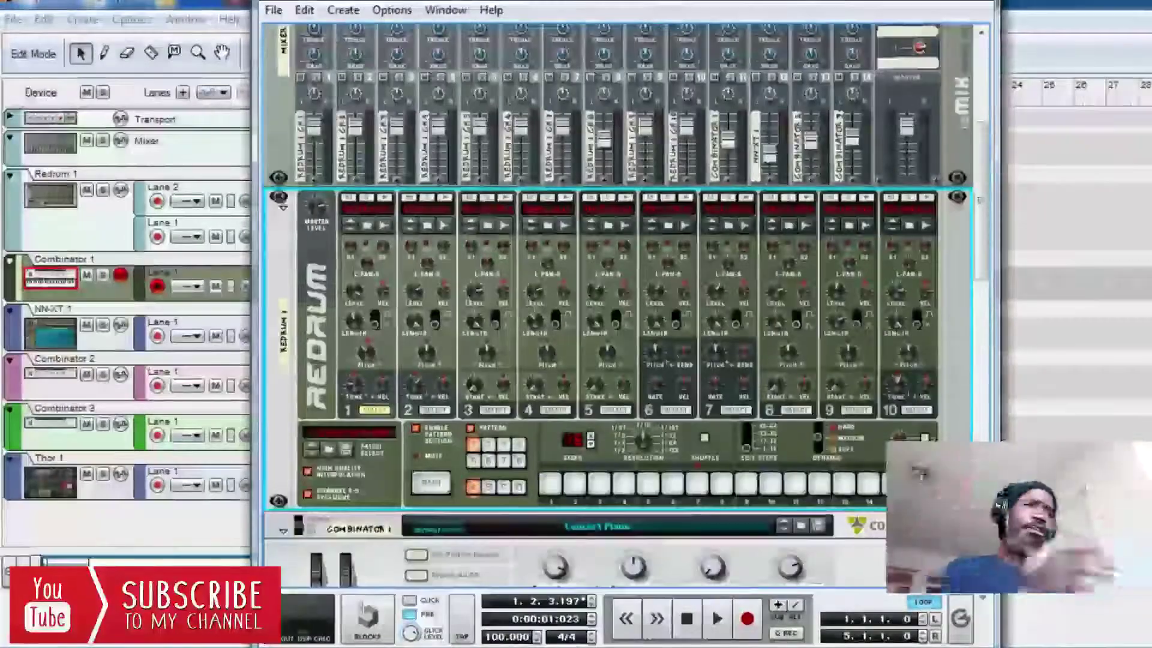
- Open the mixer's list of devices to create and find the Redrum Drum Computer
{"action": "right_click", "coordinate": [287, 360]}
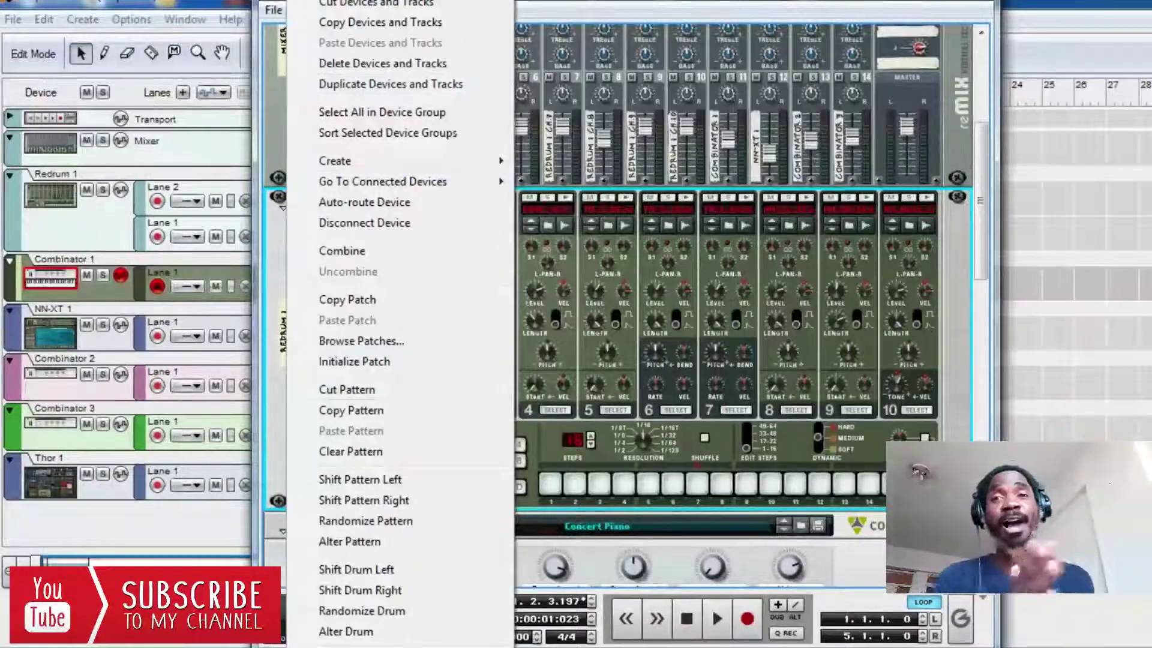
{"action": "right_click", "coordinate": [277, 126]}
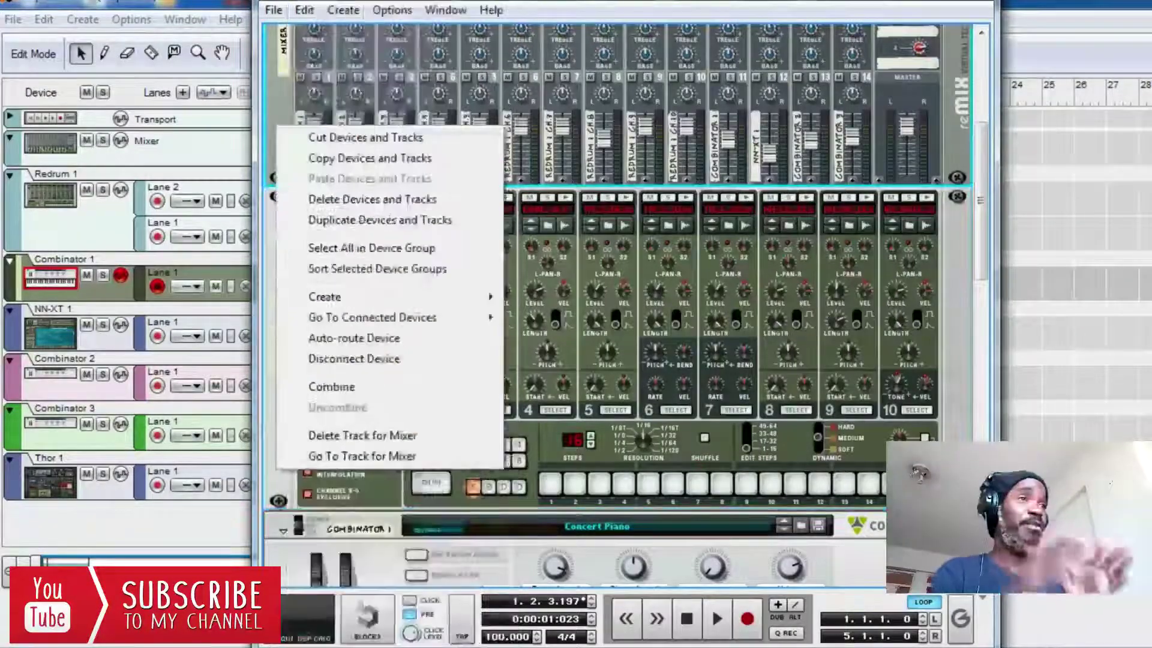
{"action": "mouse_move", "coordinate": [372, 297]}
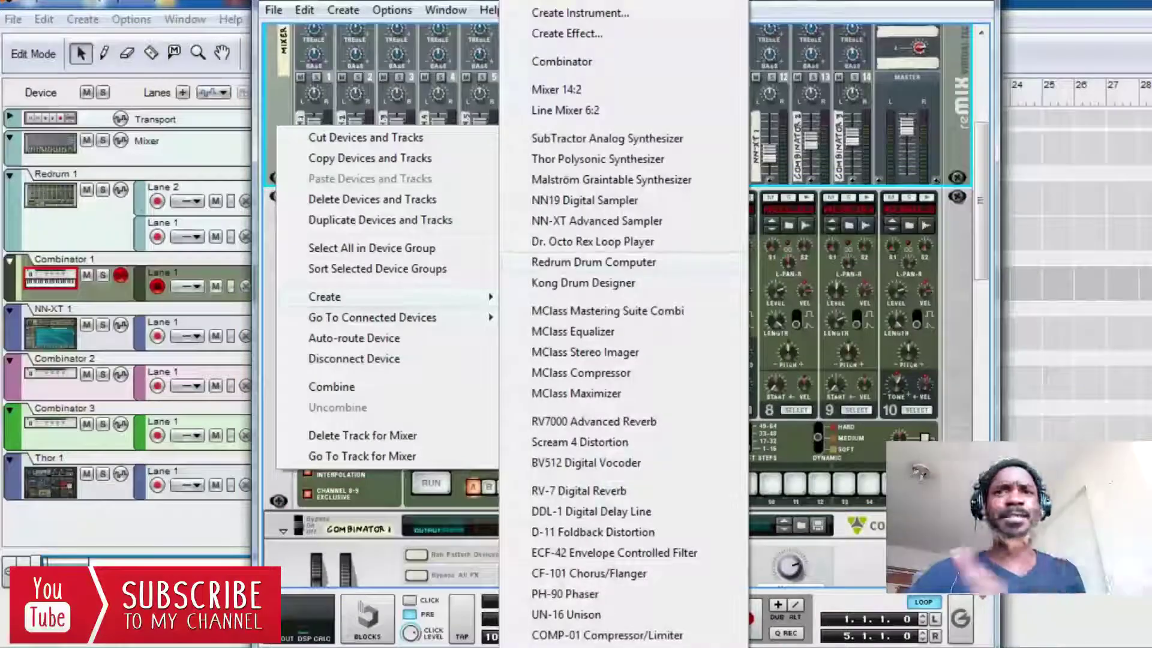
{"action": "left_click", "coordinate": [593, 262]}
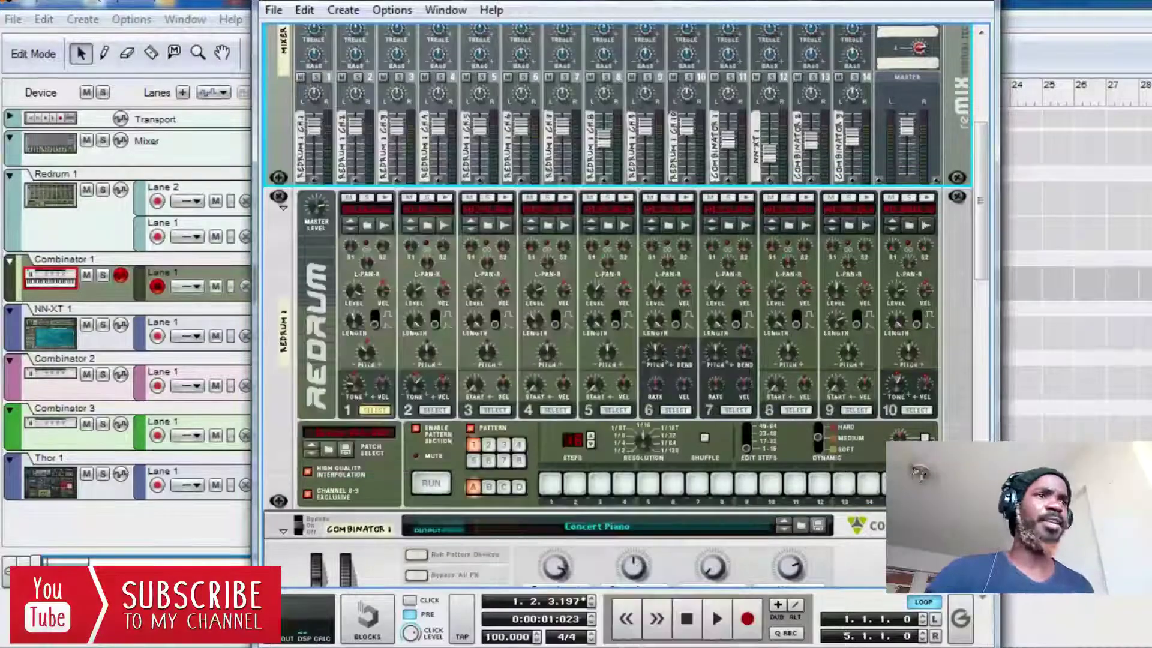
- Turn the rack to its rear side and disconnect the Redrum cables from mixer channels 1 to 10
{"action": "key", "text": "Tab"}
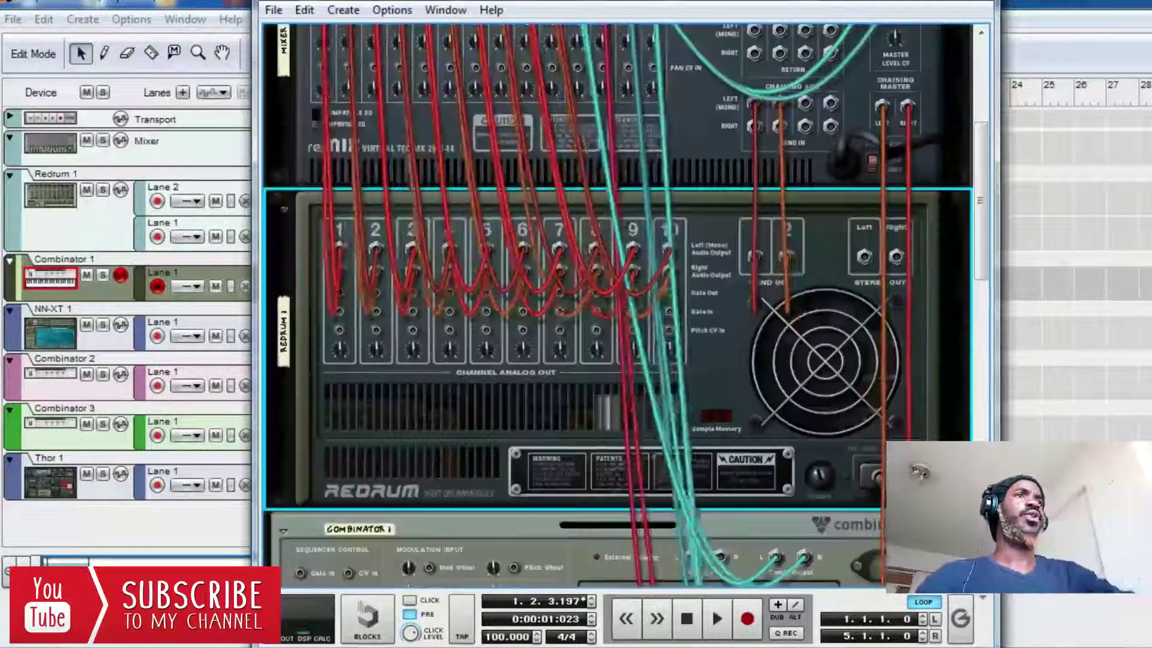
{"action": "scroll", "coordinate": [618, 300], "scroll_direction": "up", "scroll_amount": 3}
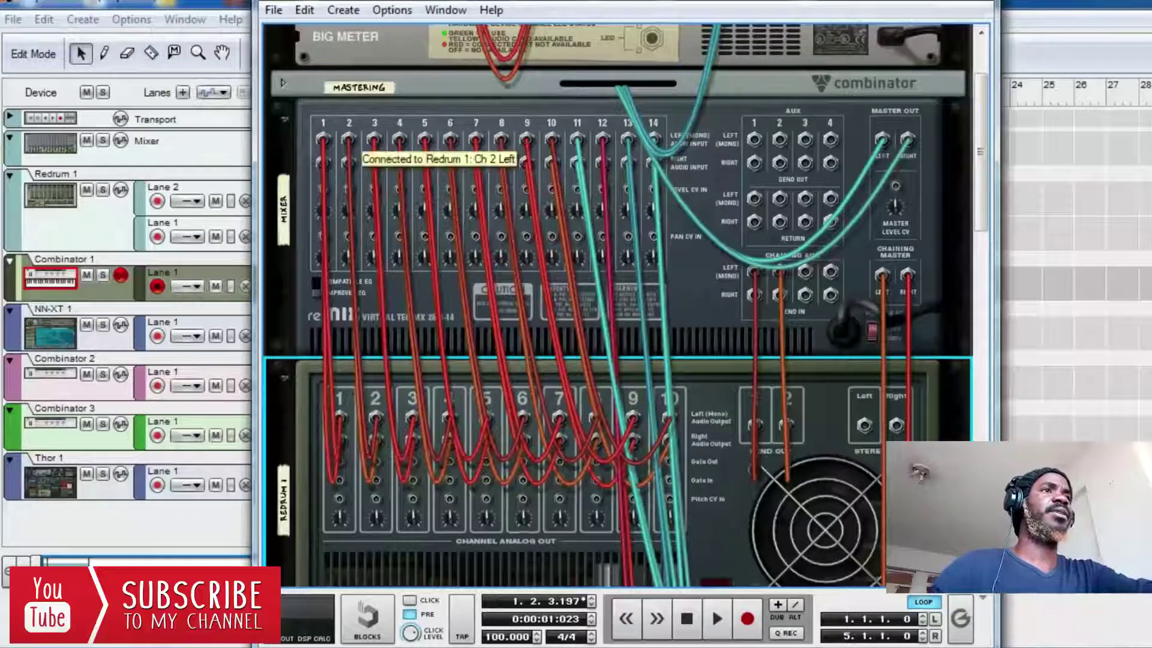
{"action": "left_click_drag", "start_coordinate": [348, 139], "coordinate": [381, 198]}
{"action": "left_click_drag", "start_coordinate": [399, 139], "coordinate": [433, 204]}
{"action": "left_click_drag", "start_coordinate": [450, 140], "coordinate": [484, 204]}
{"action": "left_click_drag", "start_coordinate": [501, 139], "coordinate": [539, 210]}
{"action": "left_click_drag", "start_coordinate": [552, 139], "coordinate": [581, 220]}
{"action": "left_click_drag", "start_coordinate": [323, 139], "coordinate": [331, 204]}
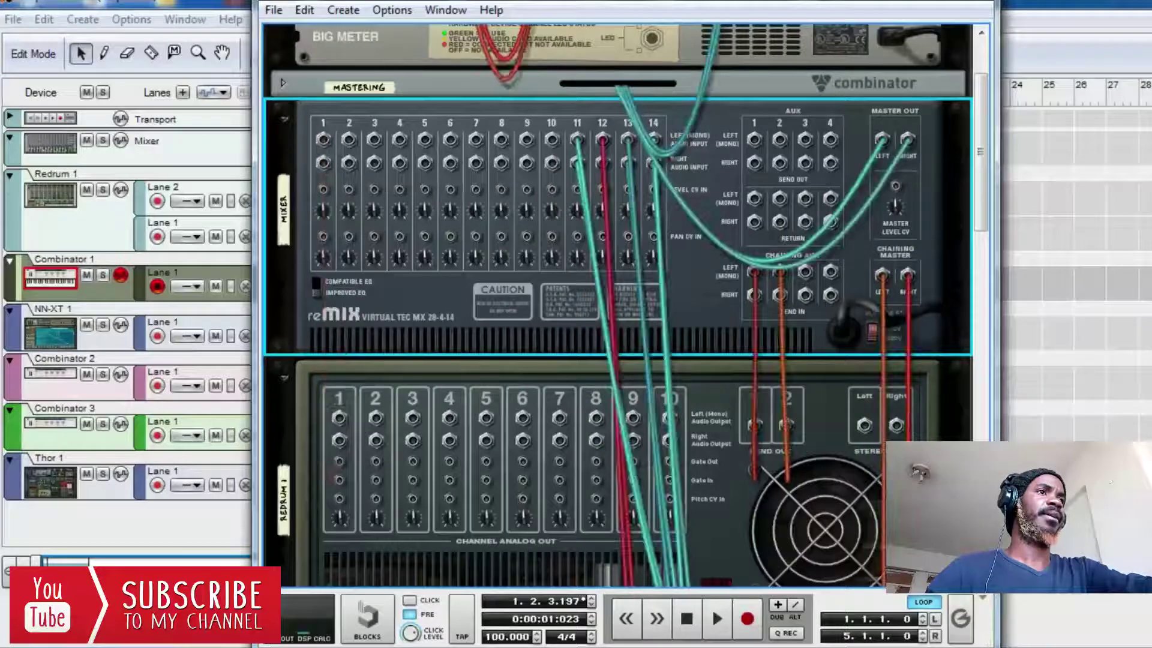
- Try routing the Redrum stereo output to mixer channel 1 and undo the connection
{"action": "scroll", "coordinate": [618, 306], "scroll_direction": "down", "scroll_amount": 3}
{"action": "left_click_drag", "start_coordinate": [864, 313], "coordinate": [754, 380]}
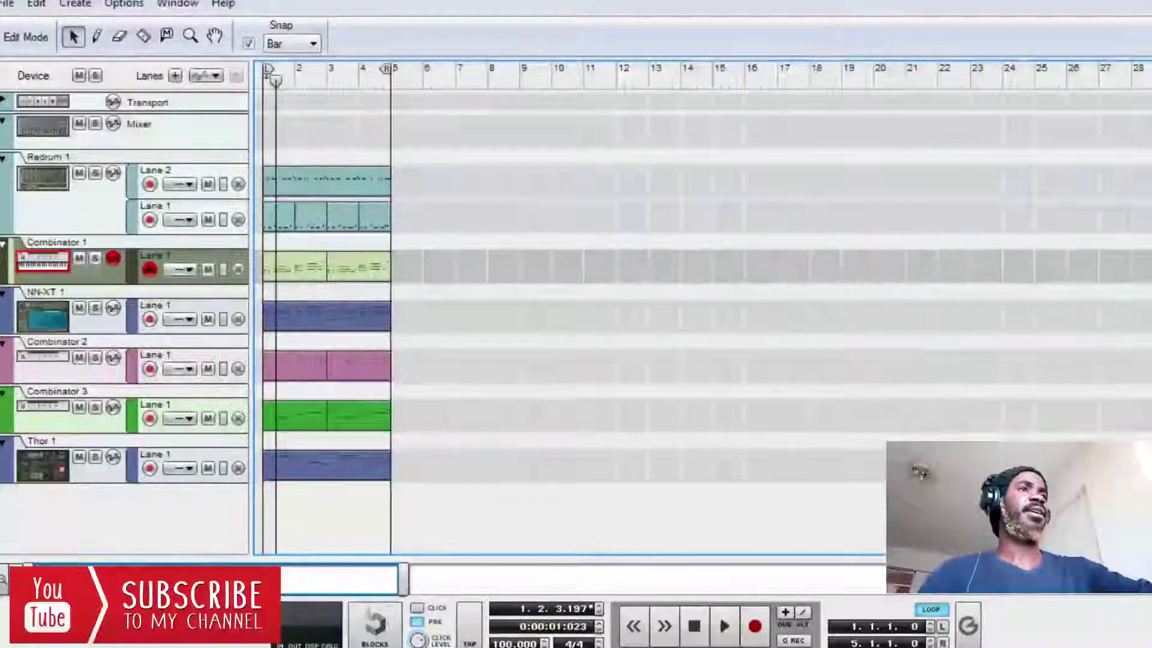
{"action": "mouse_move", "coordinate": [482, 647]}
{"action": "left_click", "coordinate": [385, 576]}
{"action": "scroll", "coordinate": [618, 305], "scroll_direction": "down", "scroll_amount": 2}
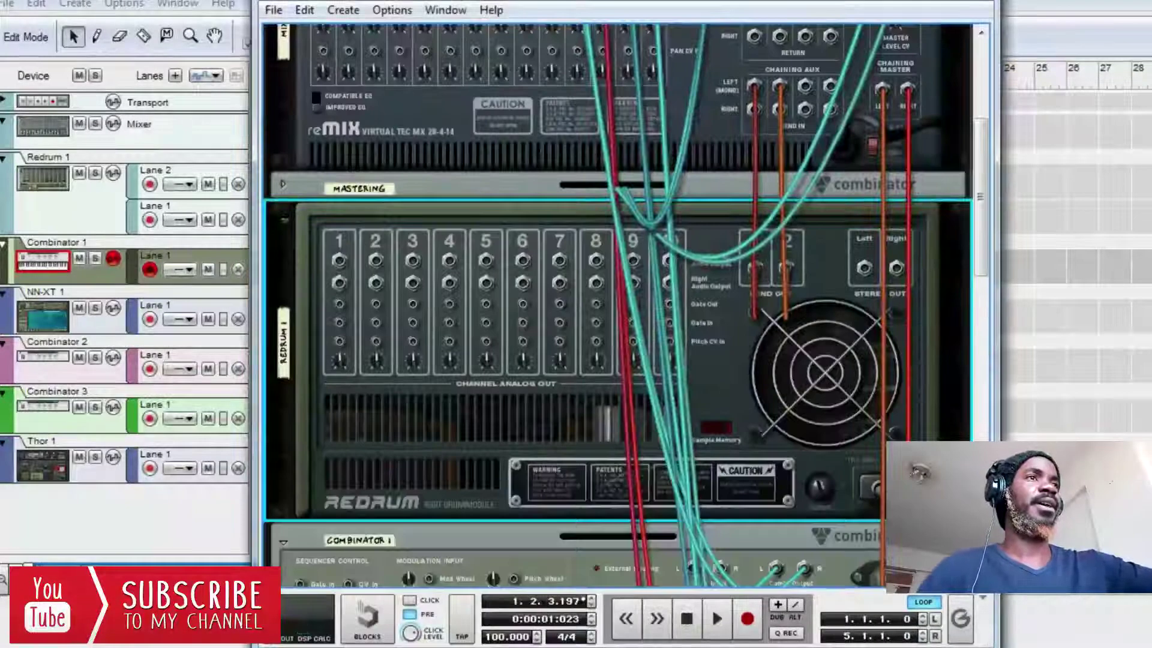
{"action": "scroll", "coordinate": [618, 305], "scroll_direction": "up", "scroll_amount": 2}
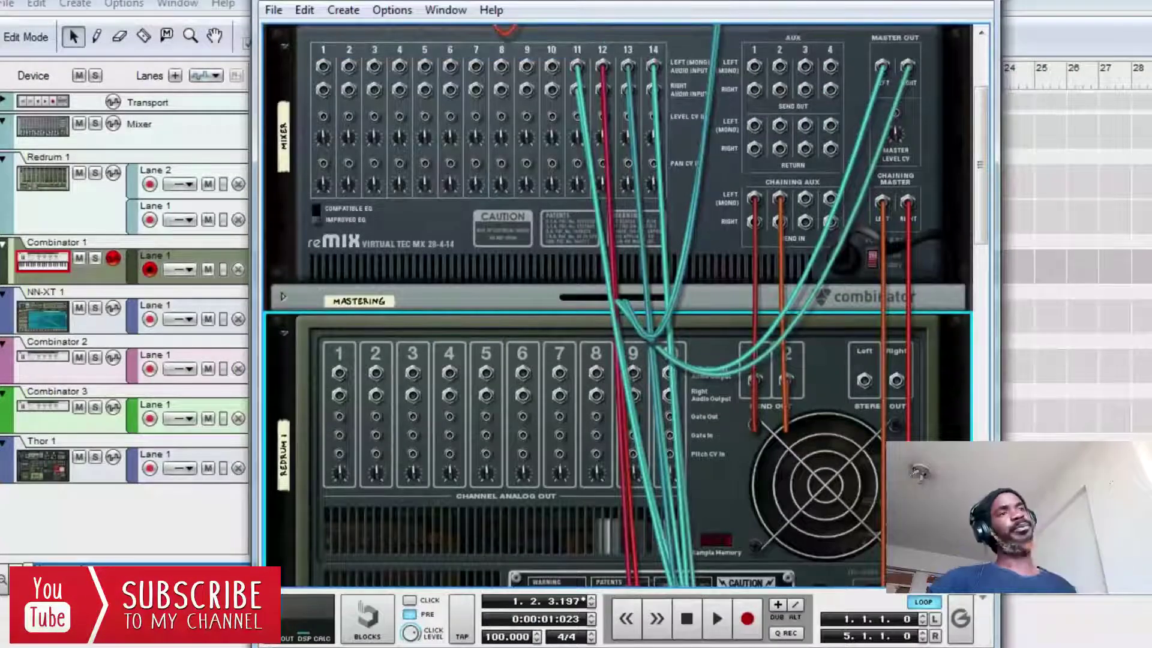
{"action": "left_click_drag", "start_coordinate": [864, 379], "coordinate": [323, 66]}
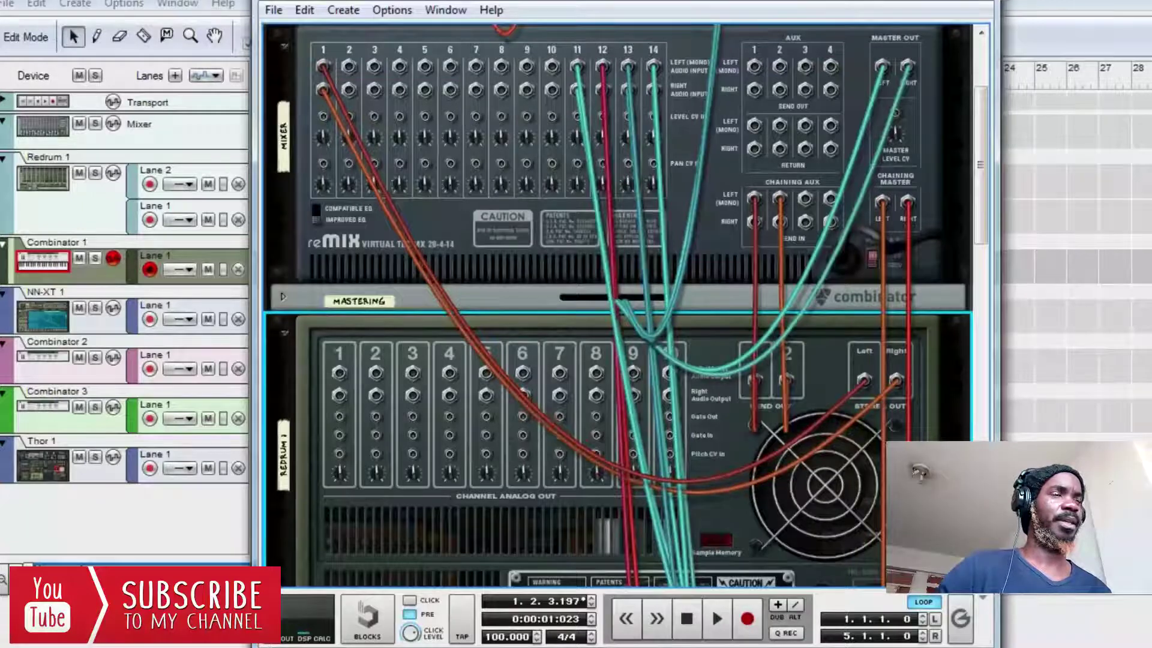
{"action": "key", "text": "ctrl+z"}
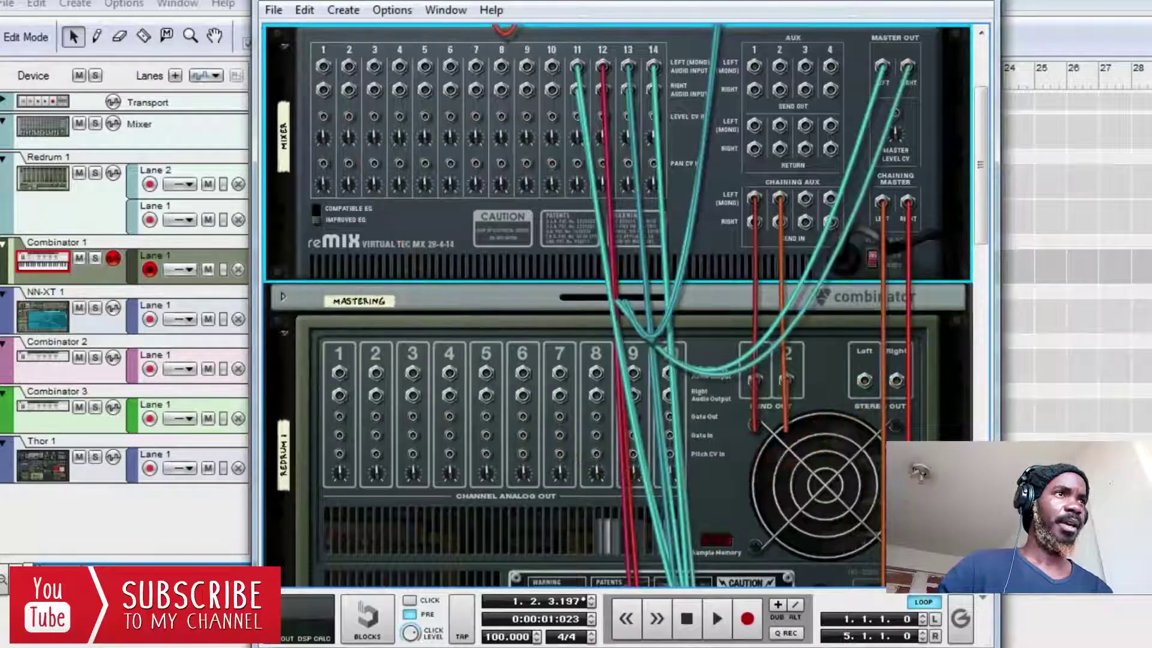
{"action": "key", "text": "ctrl+z"}
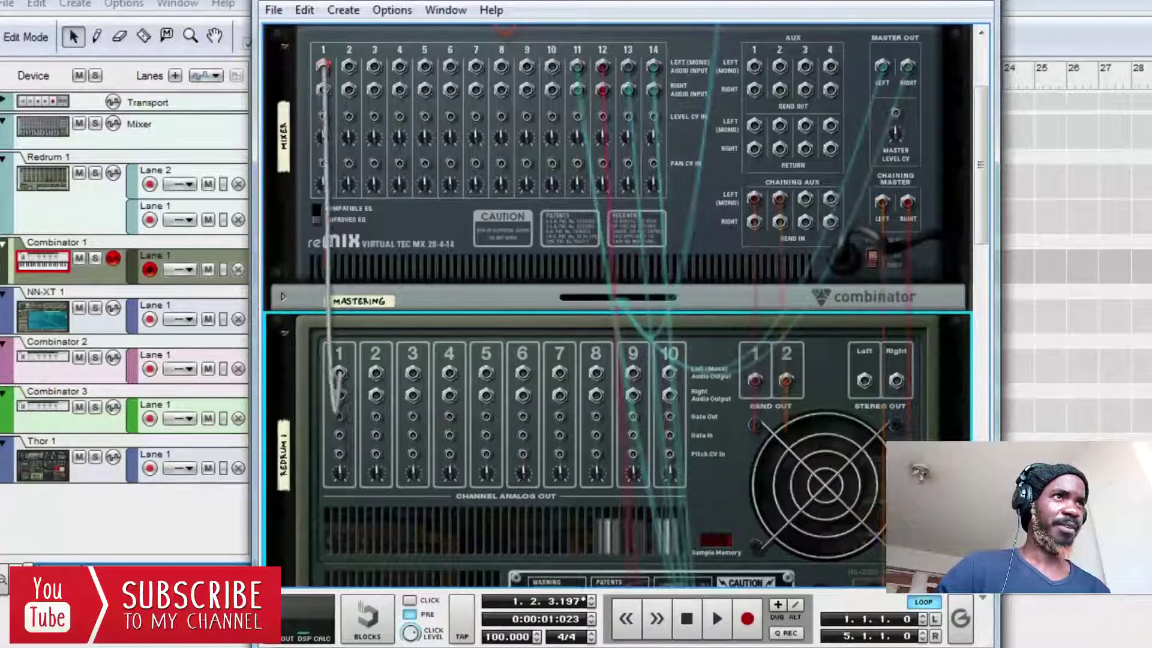
- Connect the individual Redrum outputs 1 to 10 to the matching mixer channels 1 to 10
{"action": "left_click_drag", "start_coordinate": [376, 383], "coordinate": [348, 104]}
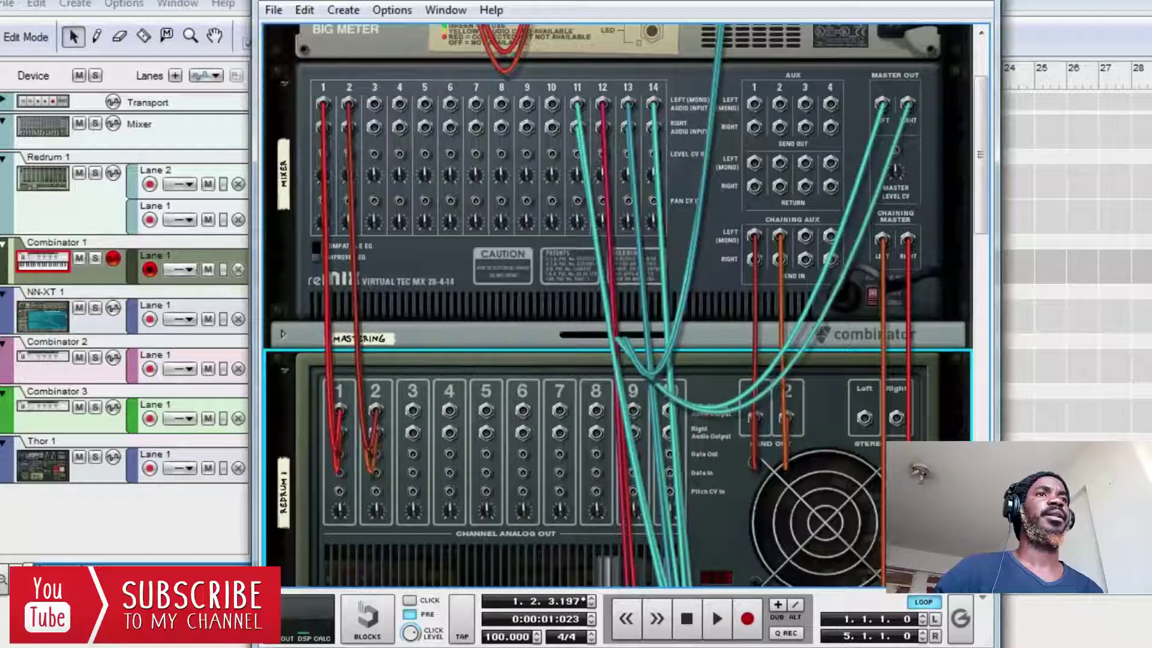
{"action": "left_click_drag", "start_coordinate": [374, 104], "coordinate": [448, 409]}
{"action": "left_click_drag", "start_coordinate": [424, 103], "coordinate": [522, 410]}
{"action": "left_click_drag", "start_coordinate": [476, 104], "coordinate": [559, 410]}
{"action": "left_click_drag", "start_coordinate": [502, 104], "coordinate": [595, 410]}
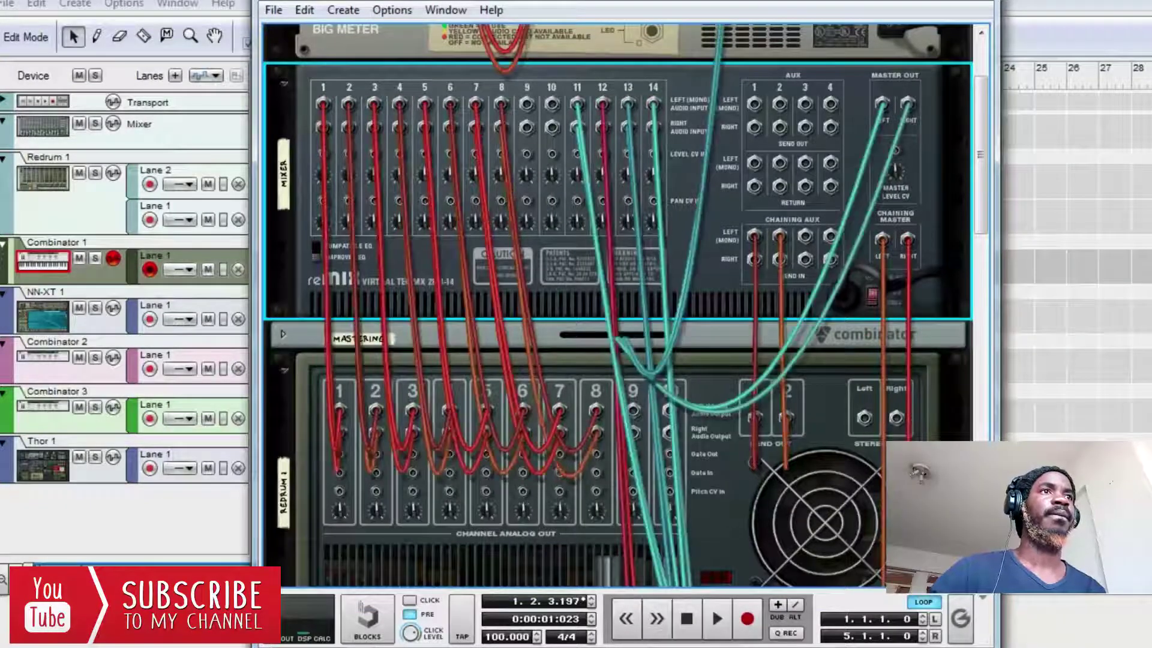
{"action": "left_click_drag", "start_coordinate": [527, 104], "coordinate": [669, 410]}
- On the rack's front side, audition Redrum channel 1 and switch on its pattern steps 1 to 11
{"action": "key", "text": "Tab"}
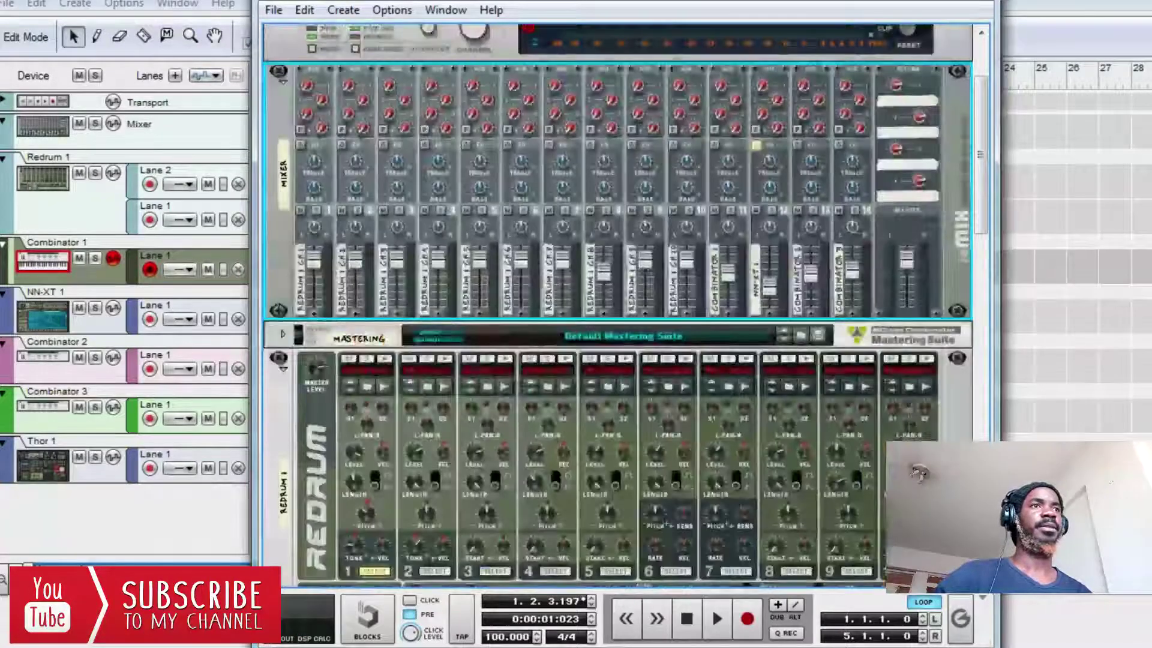
{"action": "left_click", "coordinate": [385, 359]}
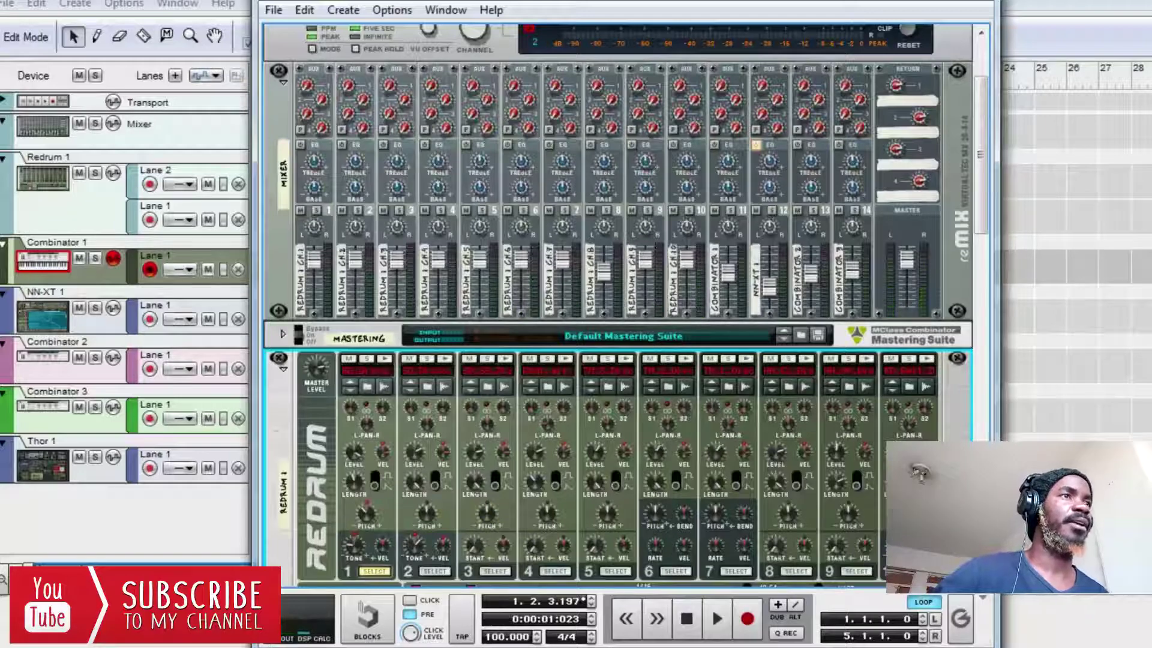
{"action": "scroll", "coordinate": [618, 300], "scroll_direction": "down", "scroll_amount": 5}
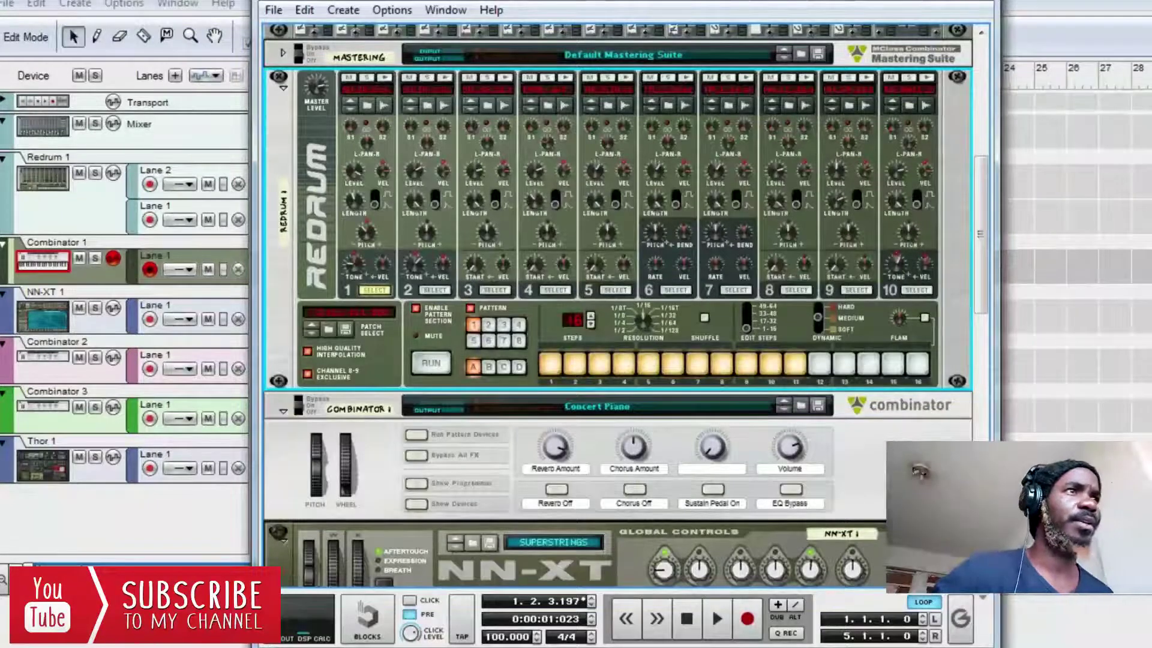
- In the sequencer, mute all instrument tracks and play the song to hear only the metronome click
{"action": "key", "text": "alt+Tab"}
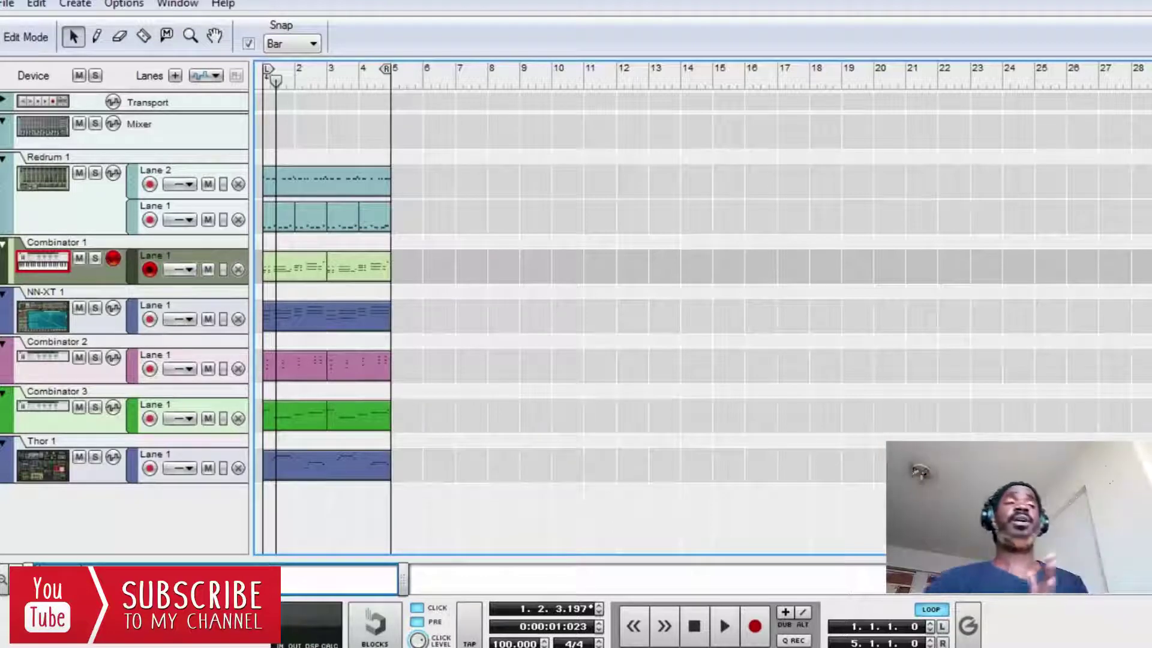
{"action": "left_click", "coordinate": [79, 173]}
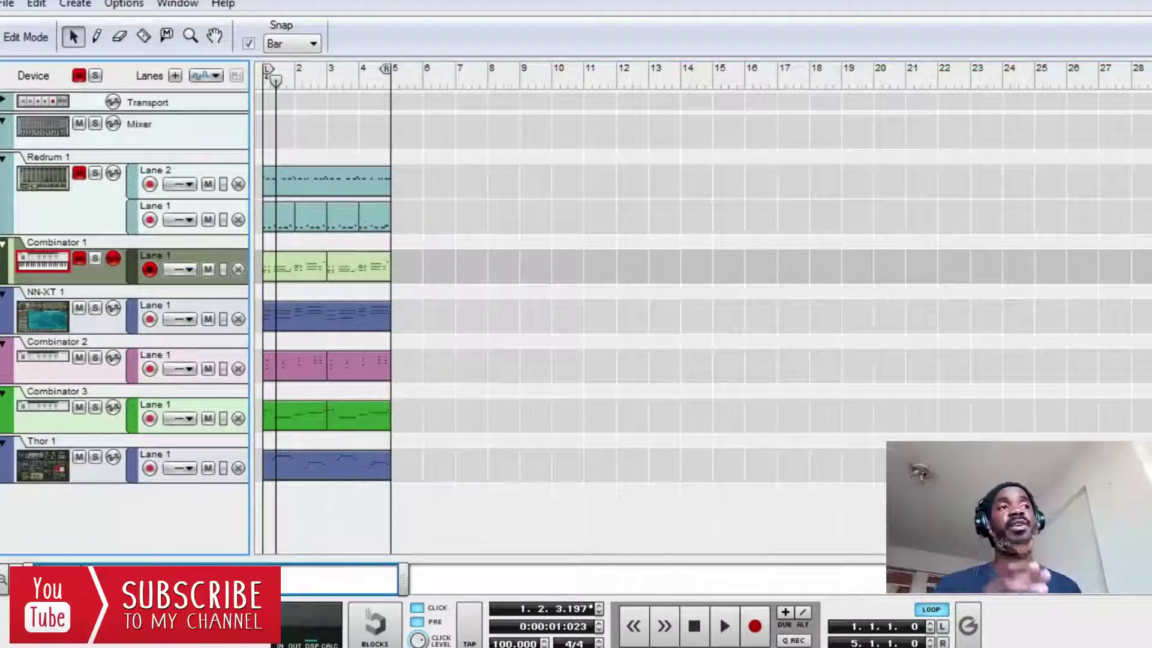
{"action": "left_click", "coordinate": [79, 358]}
{"action": "key", "text": "space"}
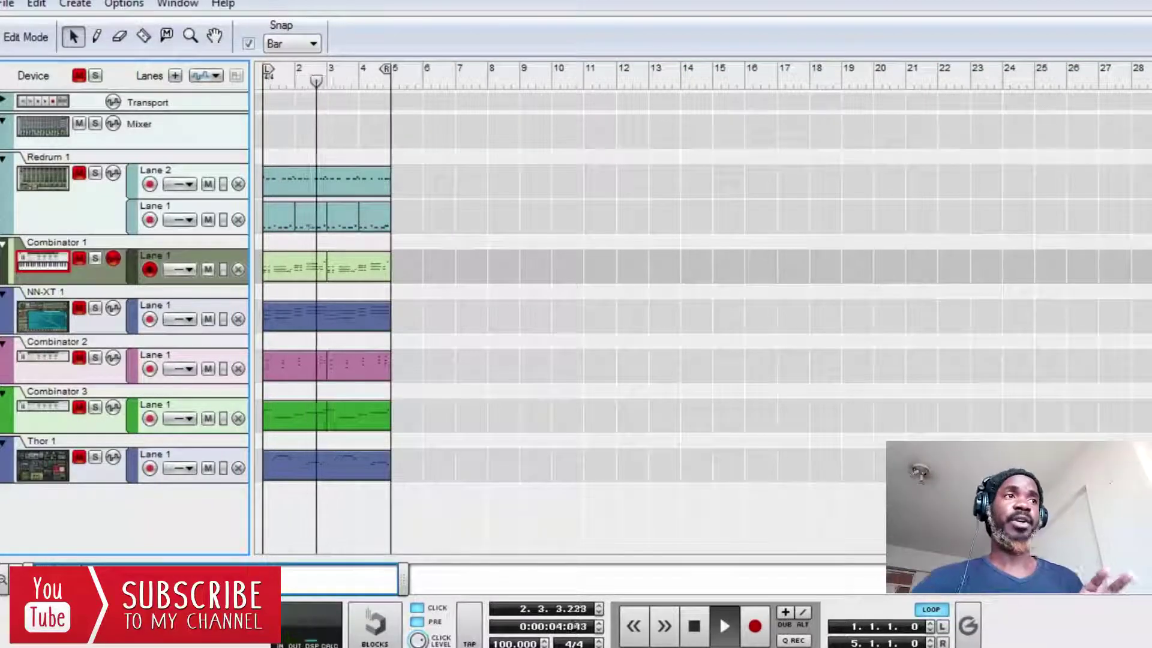
{"action": "key", "text": "space"}
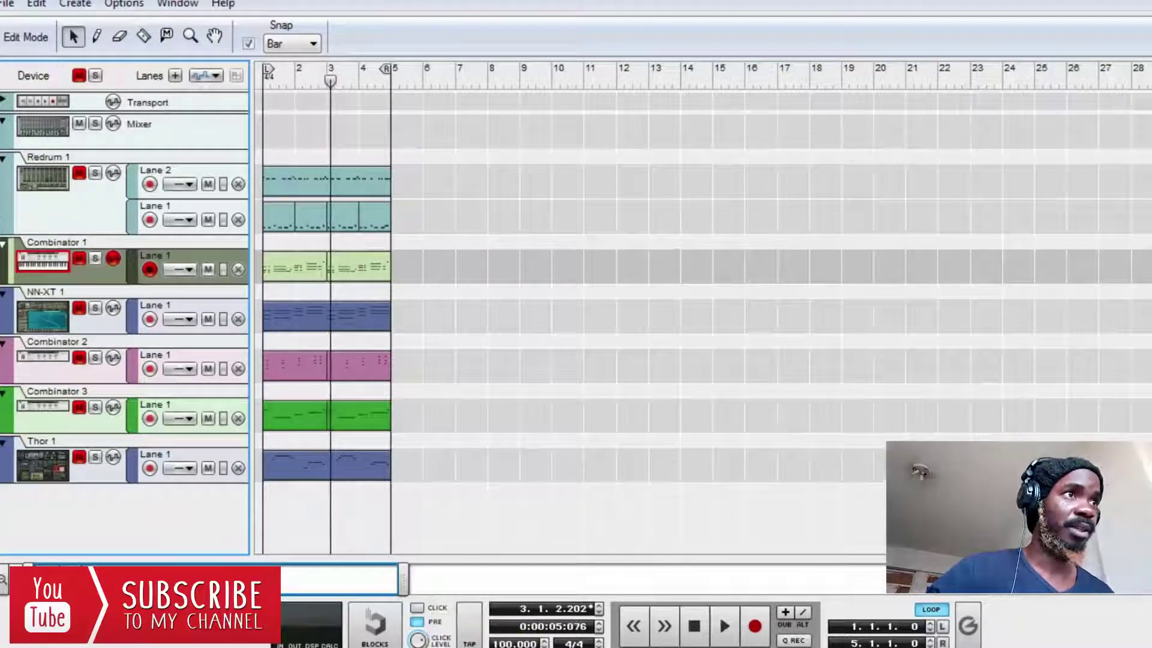
- Start a recording with the pre-count on Combinator 1 at bar 3, stop it, and return the song position to bar 1
{"action": "key", "text": "ctrl+Return"}
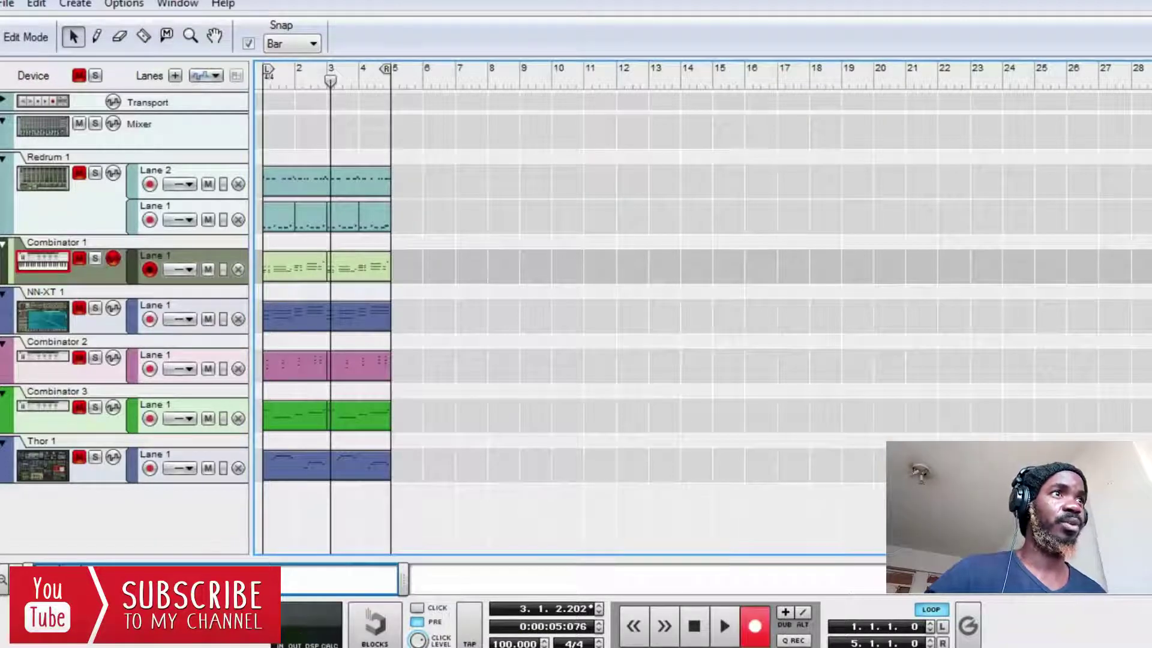
{"action": "key", "text": "space"}
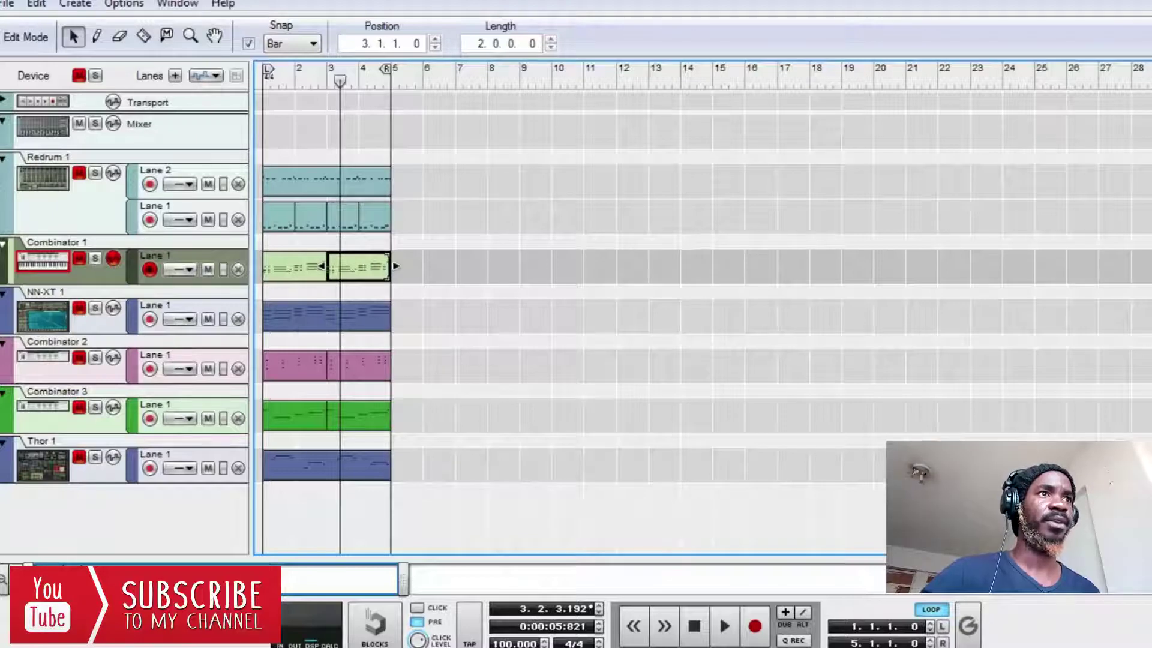
{"action": "left_click", "coordinate": [694, 626]}
{"action": "left_click", "coordinate": [694, 627]}
{"action": "left_click", "coordinate": [664, 626]}
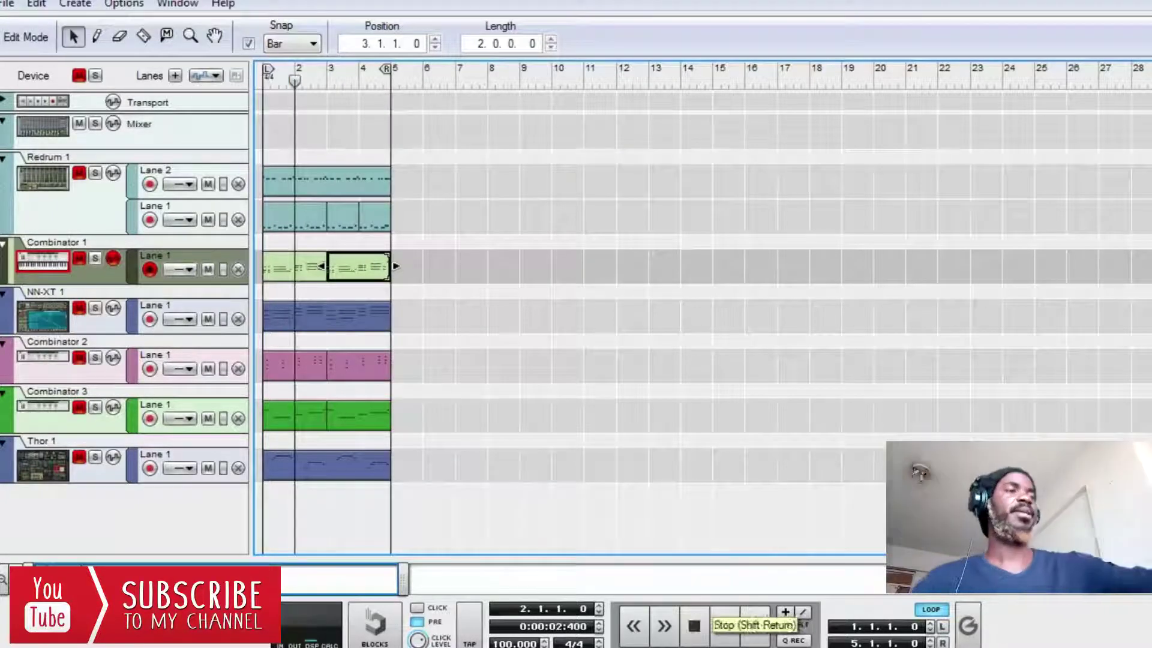
{"action": "left_click", "coordinate": [694, 626]}
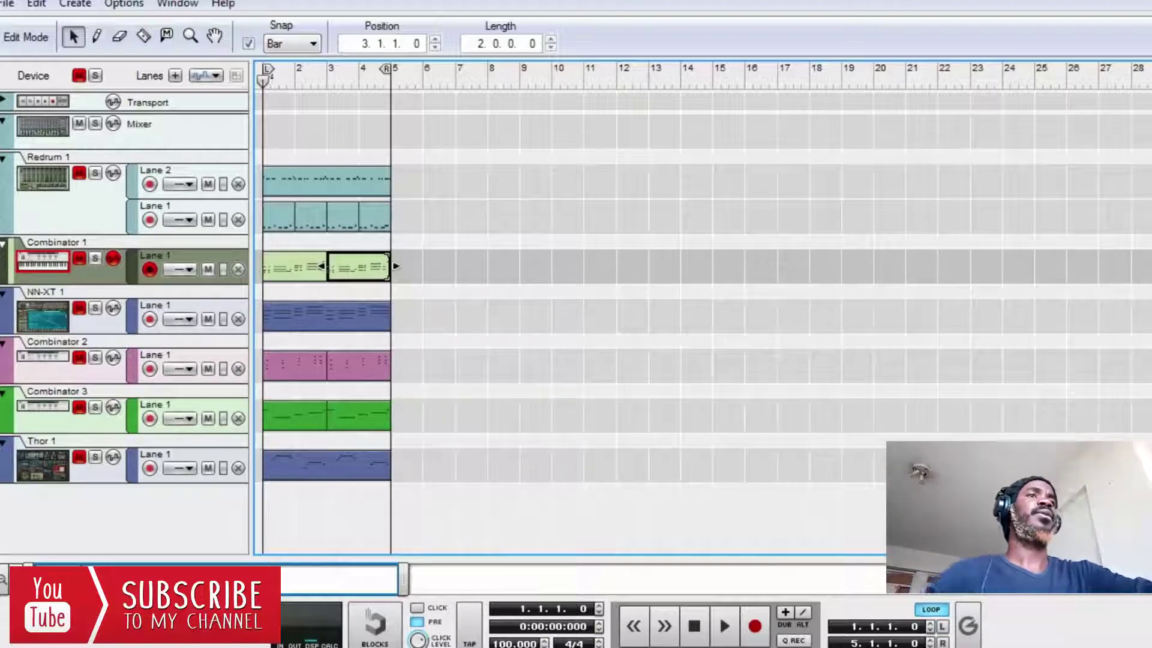
- Unmute all tracks and play the song with only Redrum's Lane 2 muted, restoring that lane when playback stops
{"action": "key", "text": "Escape"}
{"action": "left_click", "coordinate": [79, 75]}
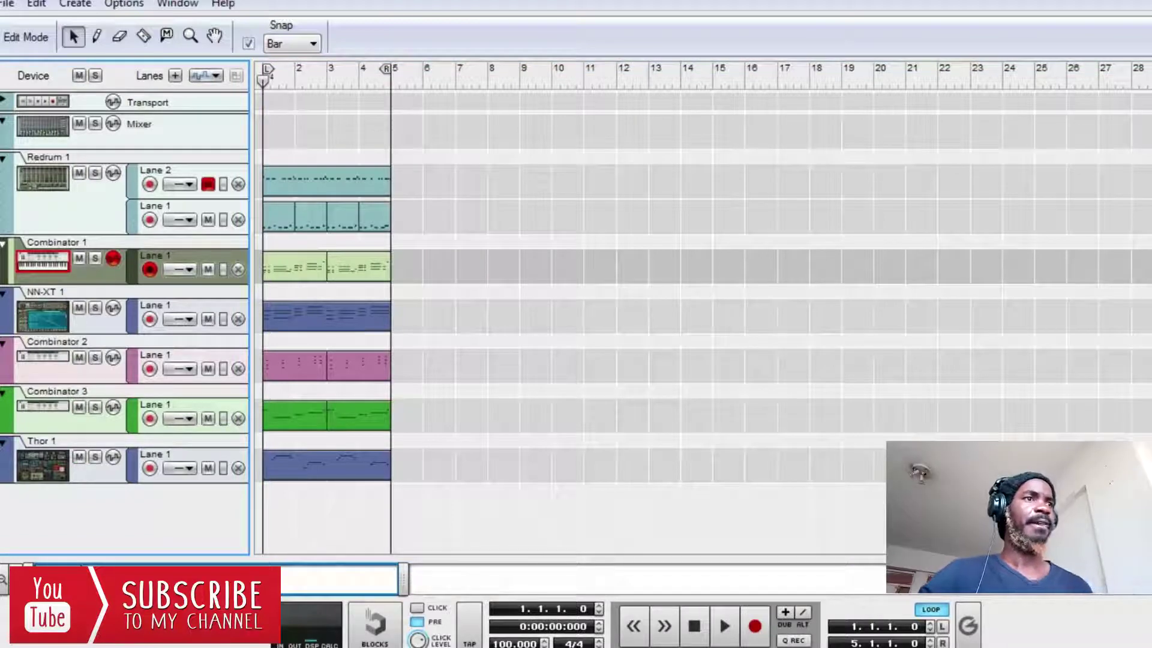
{"action": "left_click", "coordinate": [279, 216]}
{"action": "key", "text": "space"}
{"action": "key", "text": "space"}
{"action": "left_click", "coordinate": [208, 184]}
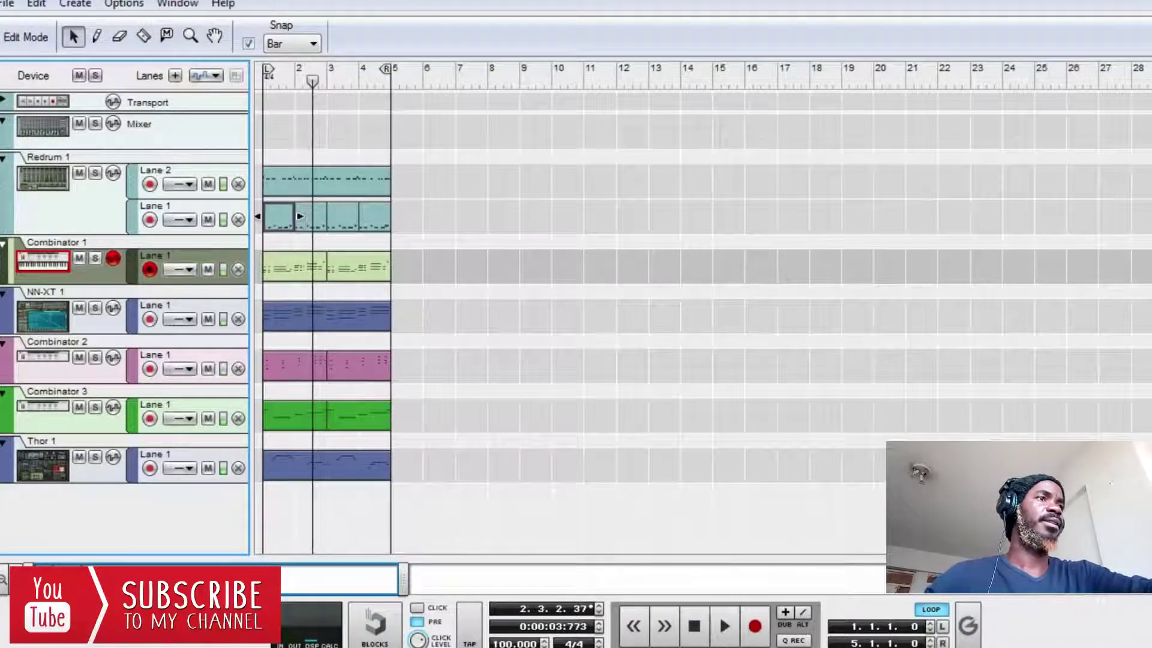
- Switch off Redrum's pattern steps 1 to 11 in the rack, returning to the sequencer's edit view
{"action": "key", "text": "ctrl+e"}
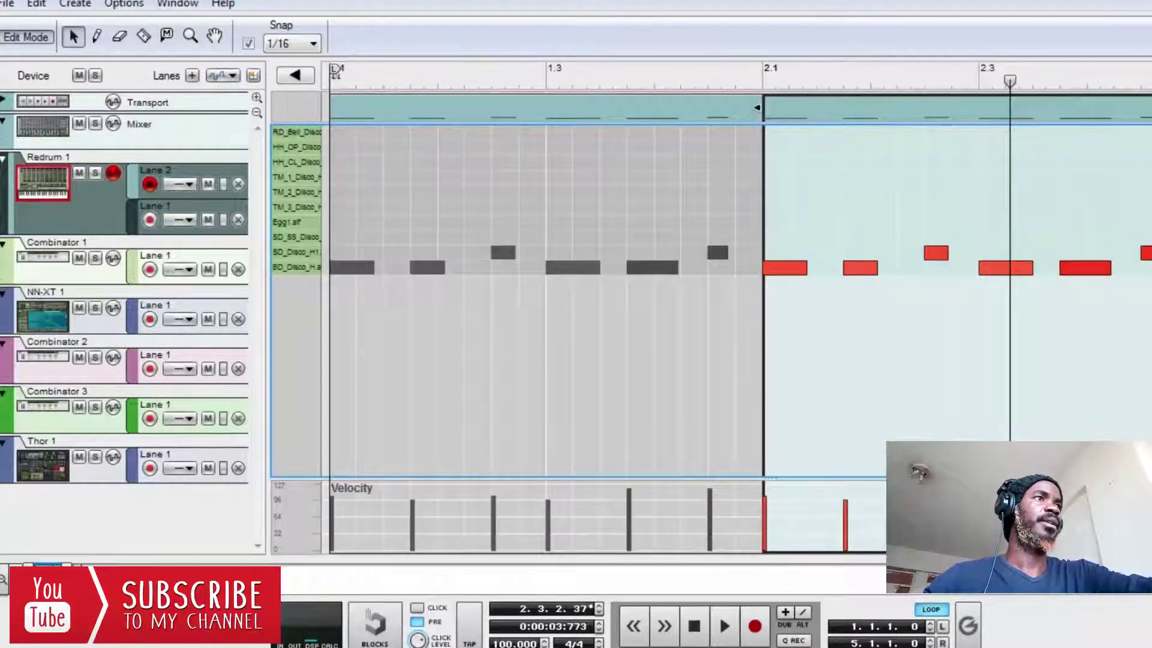
{"action": "key", "text": "alt+Tab"}
{"action": "scroll", "coordinate": [618, 306], "scroll_direction": "up", "scroll_amount": 3}
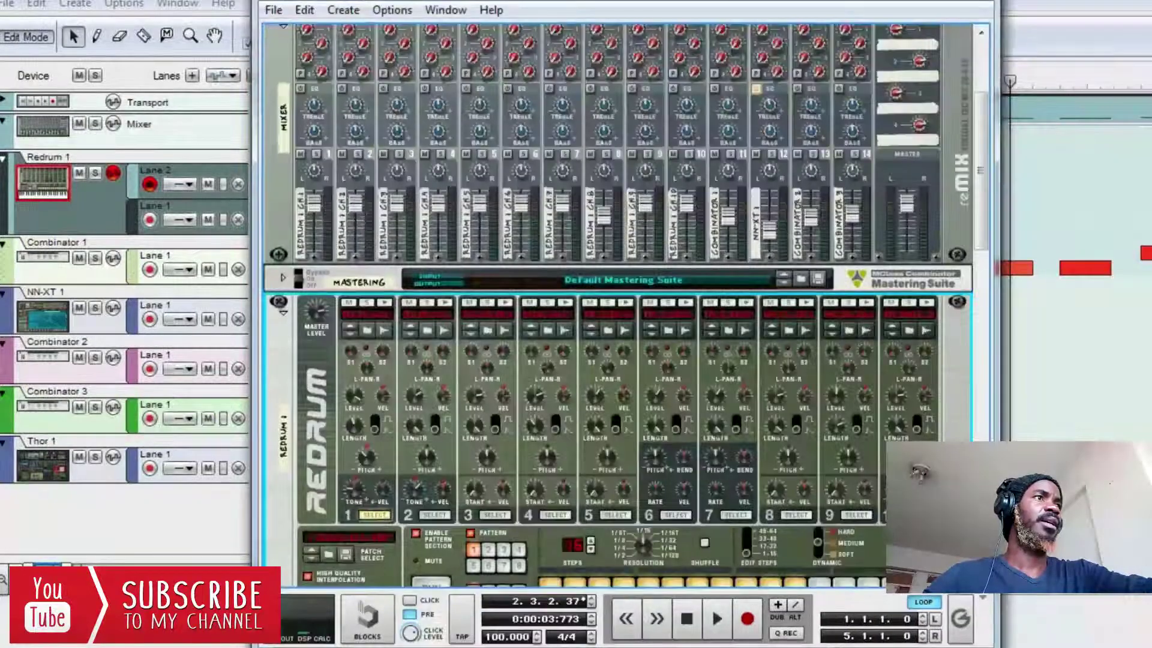
{"action": "scroll", "coordinate": [618, 306], "scroll_direction": "down", "scroll_amount": 2}
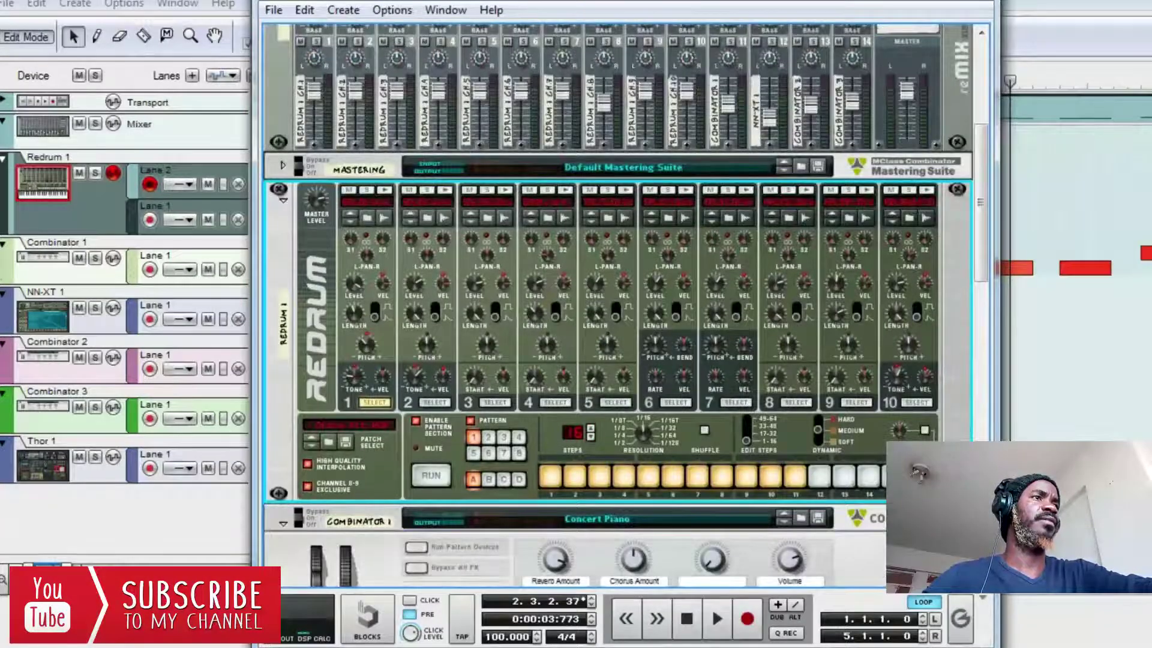
{"action": "right_click", "coordinate": [523, 508]}
{"action": "left_click", "coordinate": [795, 477]}
{"action": "left_click_drag", "start_coordinate": [796, 477], "coordinate": [550, 477]}
{"action": "key", "text": "alt+Tab"}
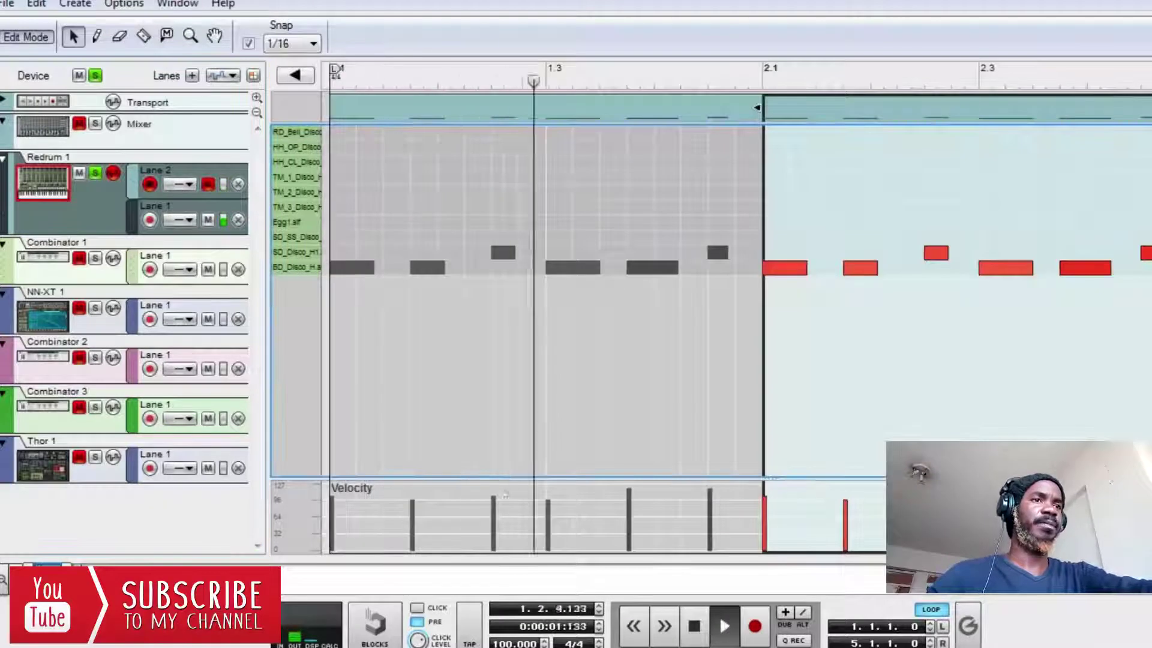
- Loop and play the first one-bar clip of Redrum's Lane 1, selecting its first snare note at 1.2.3
{"action": "key", "text": "space"}
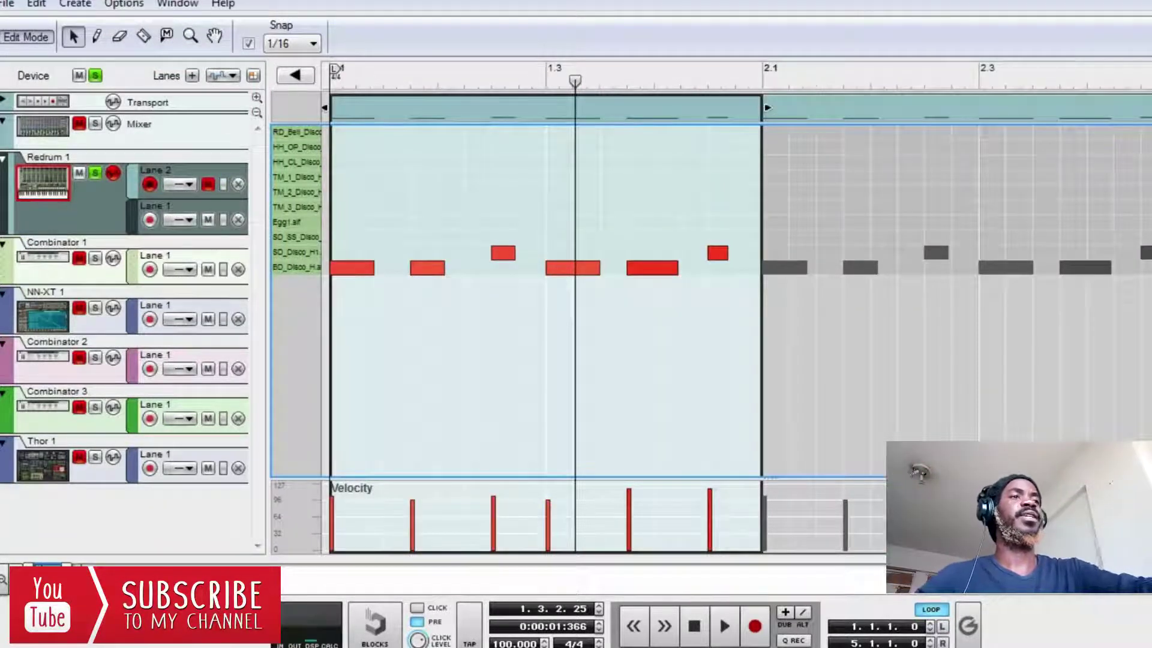
{"action": "left_click", "coordinate": [546, 108]}
{"action": "key", "text": "ctrl+p"}
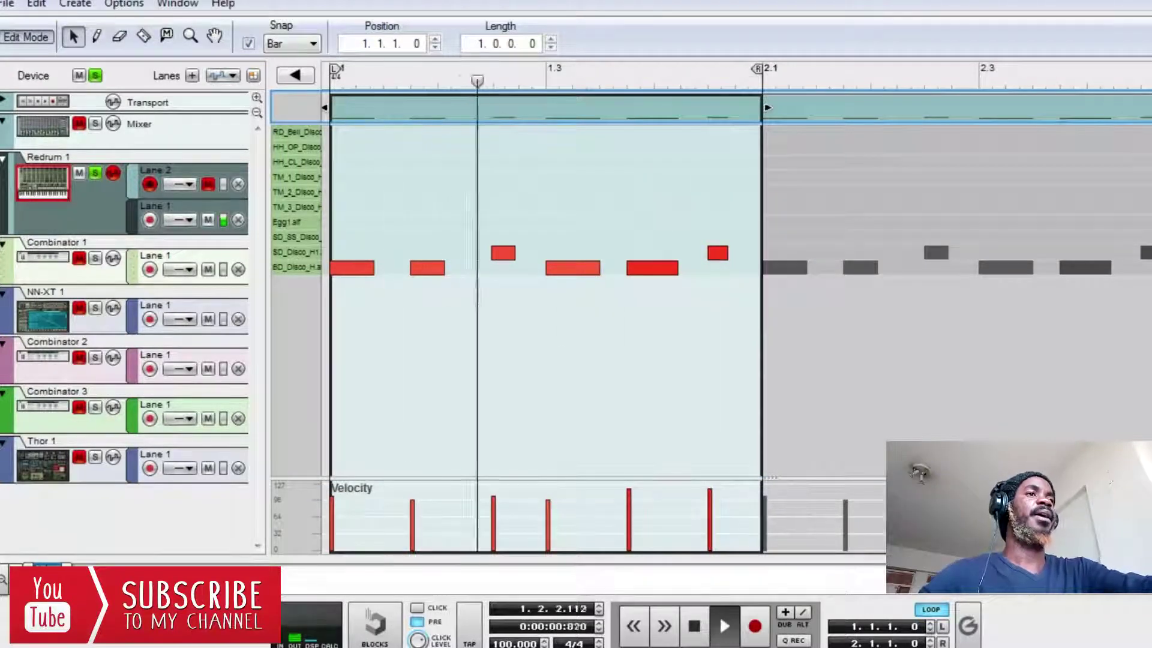
{"action": "left_click", "coordinate": [512, 253]}
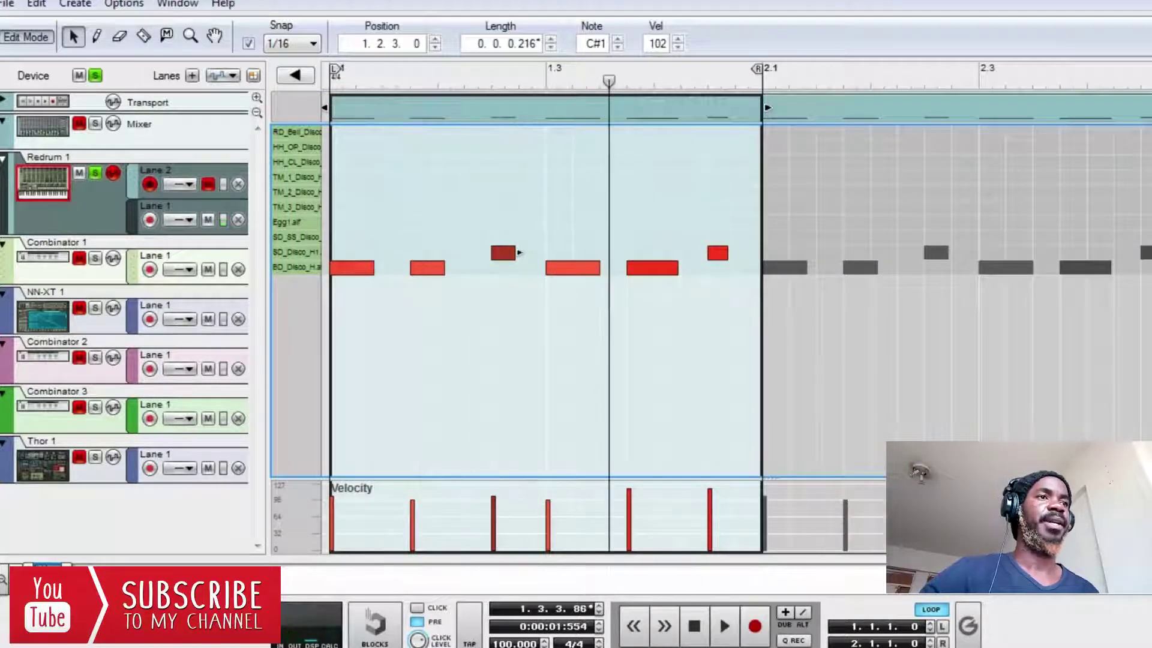
- Mute Redrum's Lane 1, unmute Lane 2, play the hi-hat part and open its clip for note editing
{"action": "left_click", "coordinate": [72, 215]}
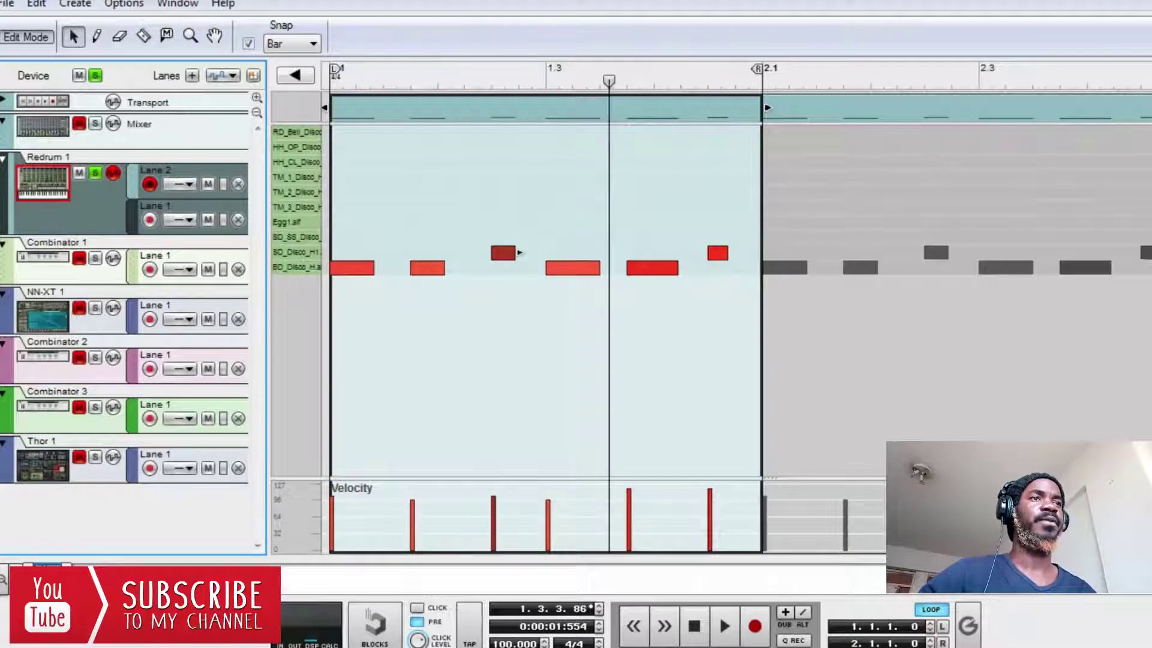
{"action": "left_click", "coordinate": [192, 171]}
{"action": "key", "text": "space"}
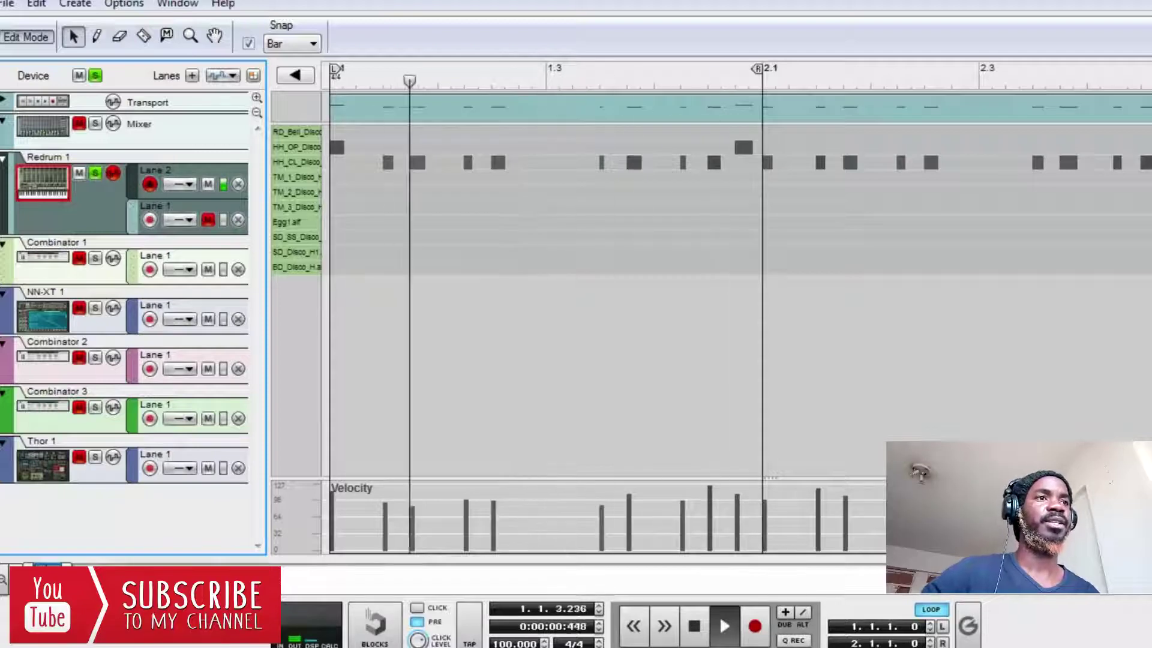
{"action": "double_click", "coordinate": [583, 299]}
{"action": "key", "text": "space"}
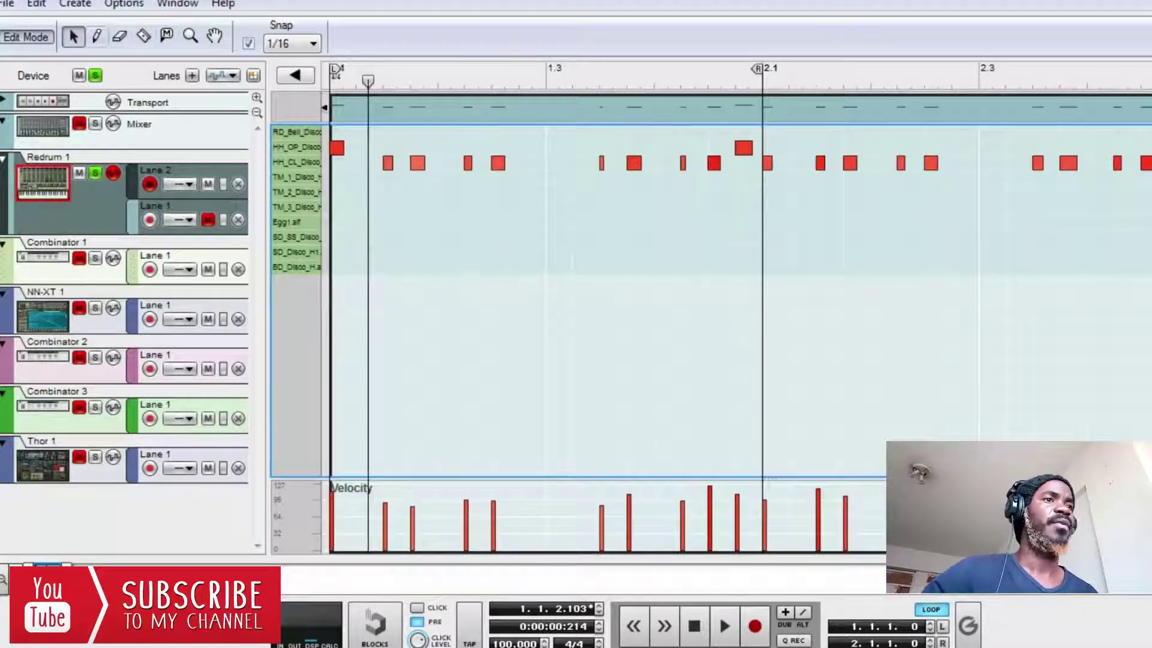
- Draw 1/16 notes on the Egg1.aif and bass drum rows of Lane 2 at 1.1.1, 1.2.1, 1.3.1 and 1.4.2
{"action": "left_click", "coordinate": [343, 223]}
{"action": "left_click", "coordinate": [450, 223]}
{"action": "left_click", "coordinate": [558, 224]}
{"action": "left_click", "coordinate": [693, 223]}
{"action": "left_click", "coordinate": [343, 268]}
{"action": "left_click", "coordinate": [450, 268]}
{"action": "left_click", "coordinate": [558, 269]}
{"action": "left_click", "coordinate": [694, 268]}
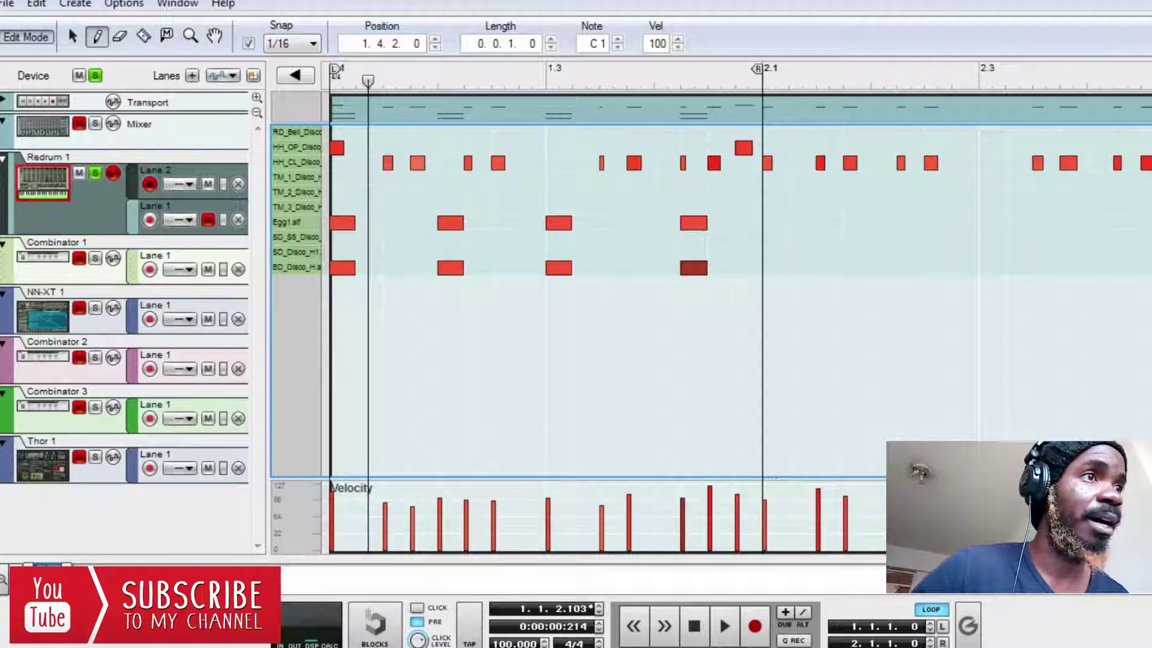
- Remove the trial notes just drawn on the Egg1.aif and bass drum rows by undoing them
{"action": "key", "text": "Delete"}
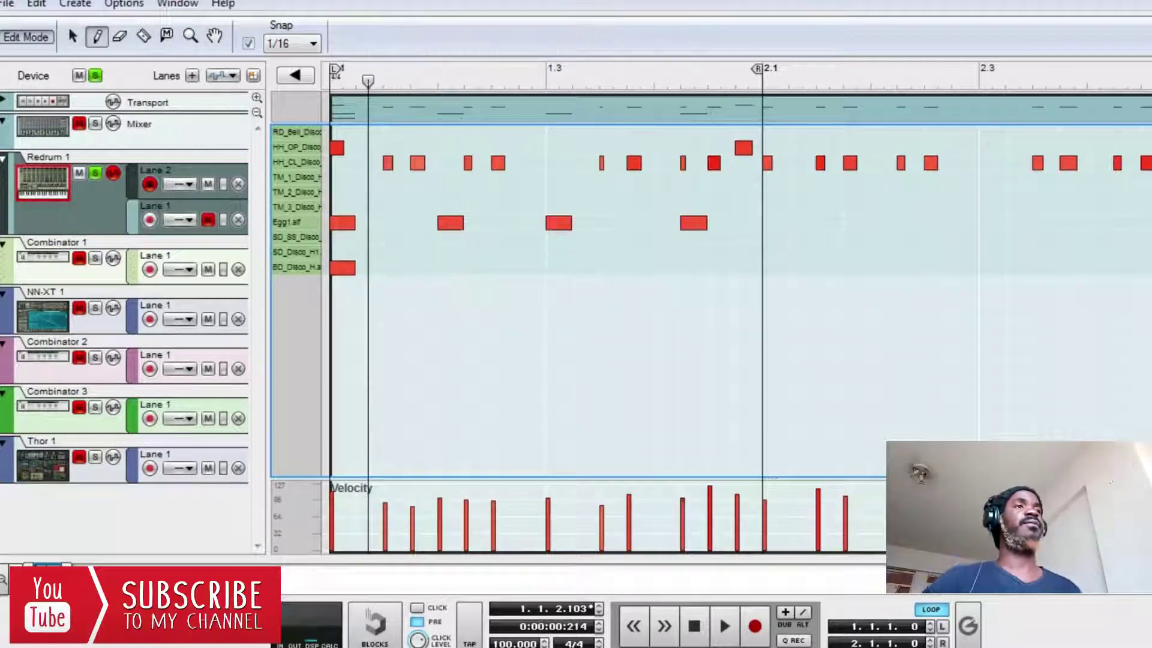
{"action": "key", "text": "ctrl+z"}
{"action": "key", "text": "ctrl+z"}
{"action": "key", "text": "ctrl+z"}
{"action": "key", "text": "ctrl+z"}
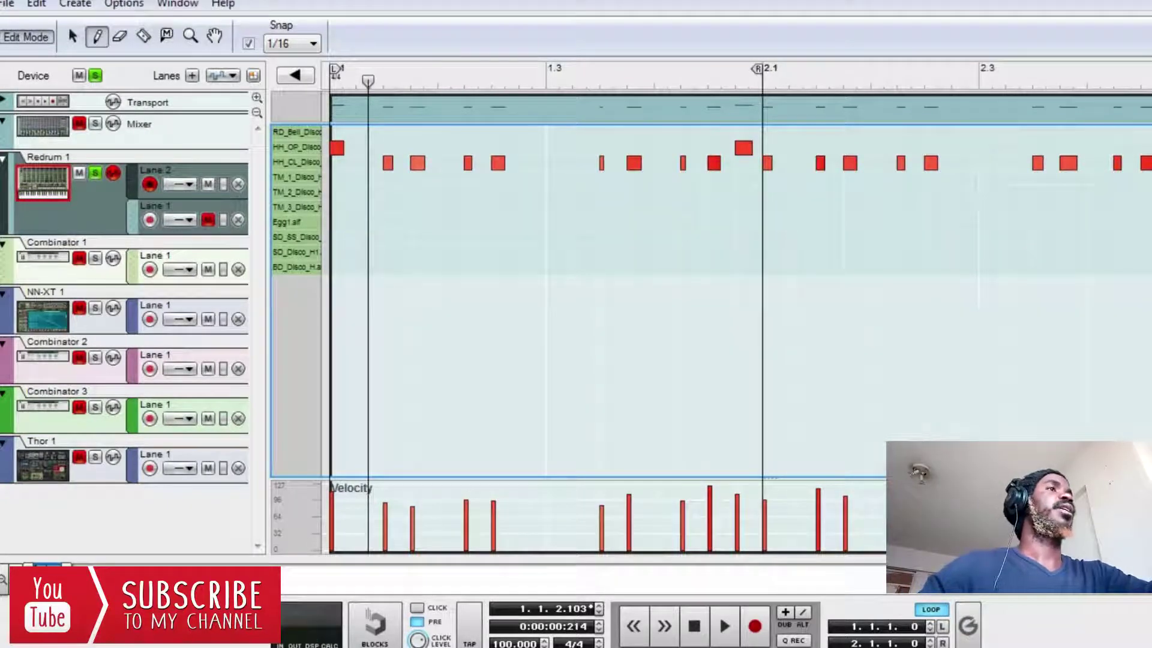
- In the arrangement view, move the clips of all tracks together so they start at bar 8
{"action": "key", "text": "ctrl+e"}
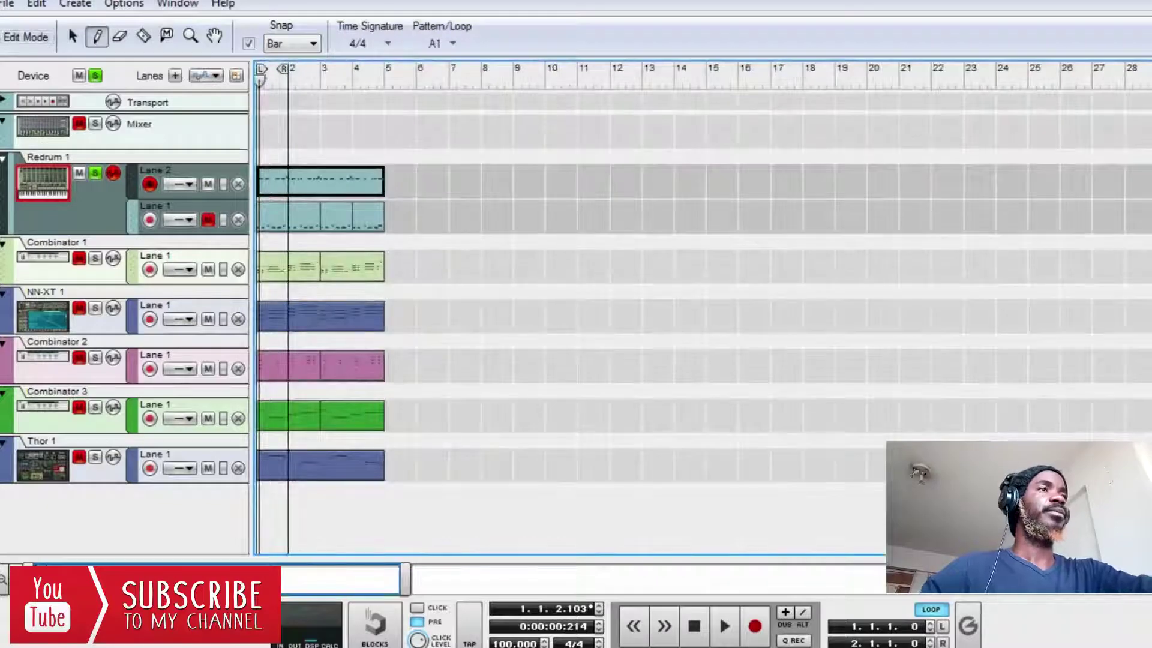
{"action": "left_click", "coordinate": [73, 37]}
{"action": "left_click_drag", "start_coordinate": [445, 175], "coordinate": [524, 465]}
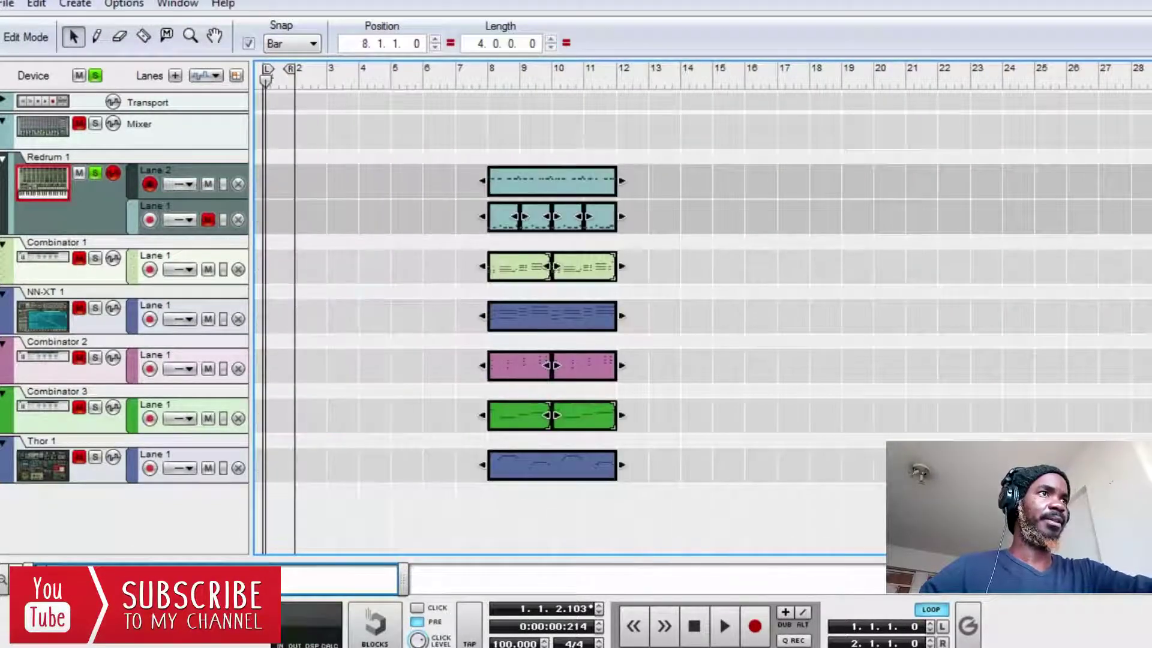
{"action": "left_click_drag", "start_coordinate": [403, 579], "coordinate": [180, 579]}
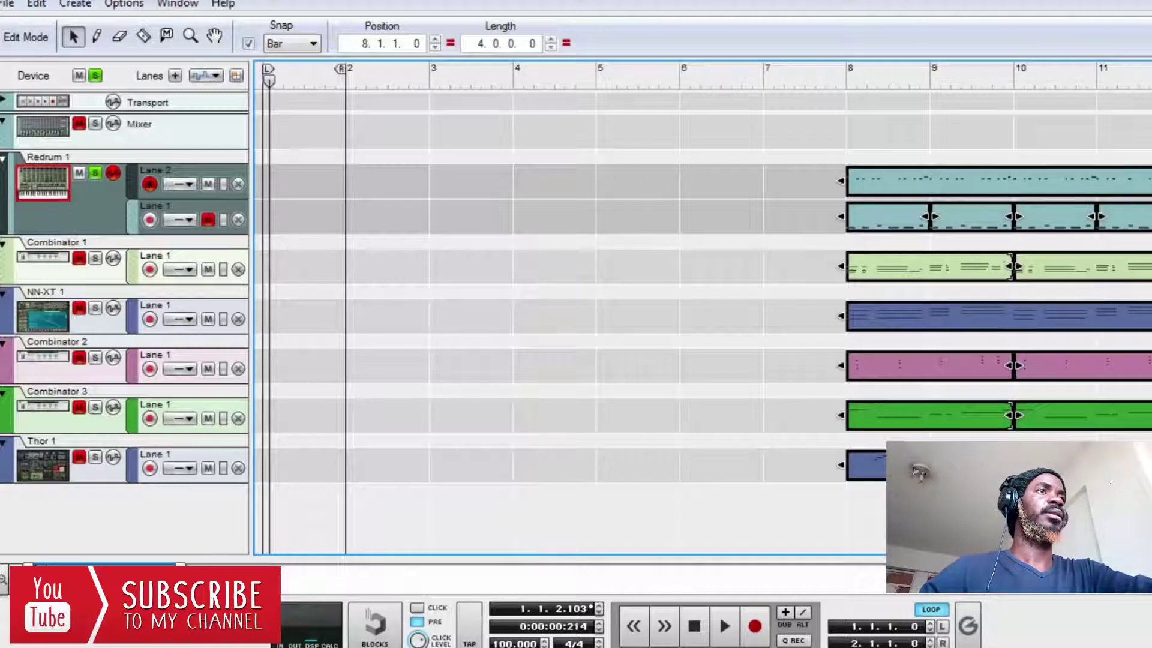
- Draw an empty one-bar clip at bar 1 in Redrum's Lane 1 and open it for note editing
{"action": "left_click", "coordinate": [98, 37]}
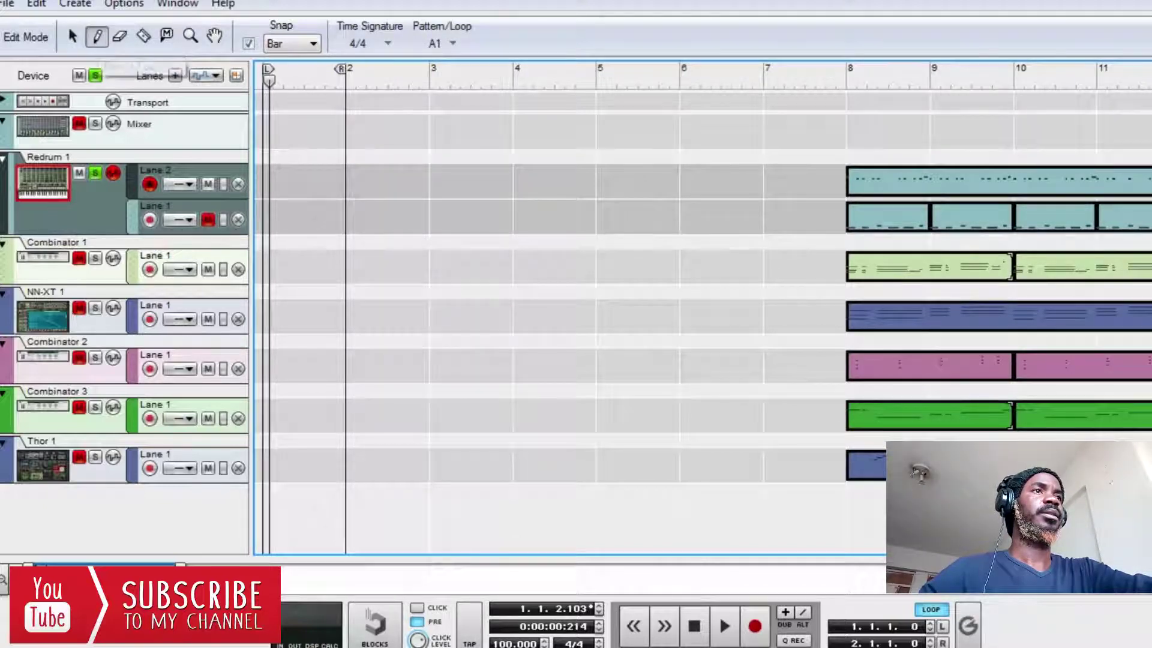
{"action": "left_click", "coordinate": [300, 217]}
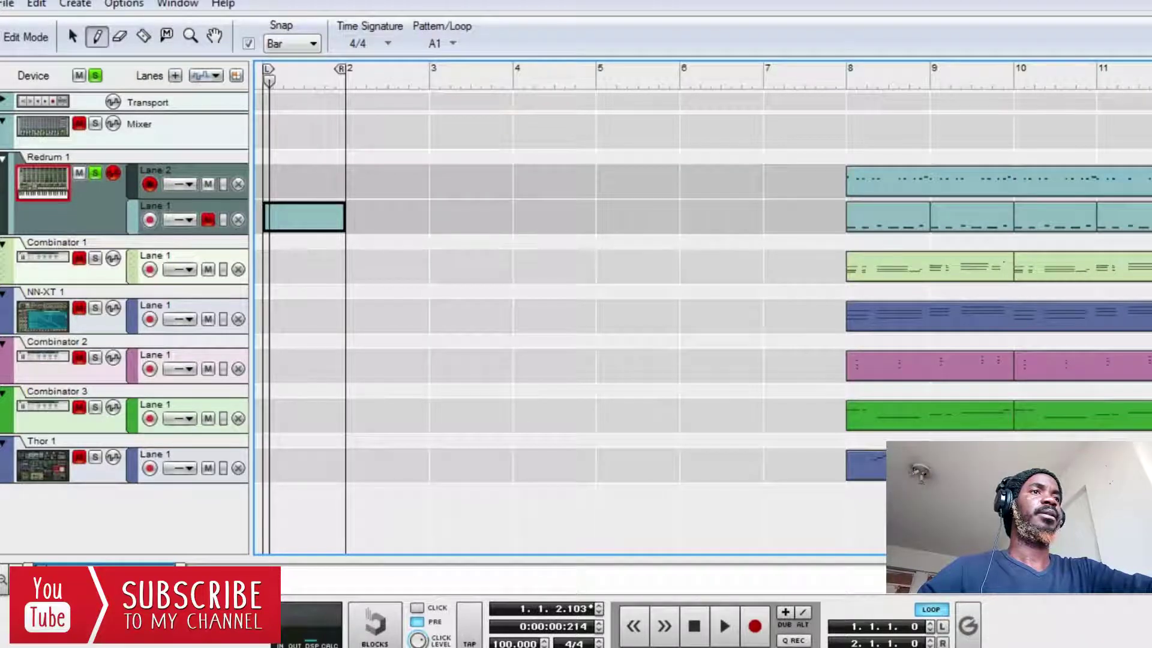
{"action": "key", "text": "q"}
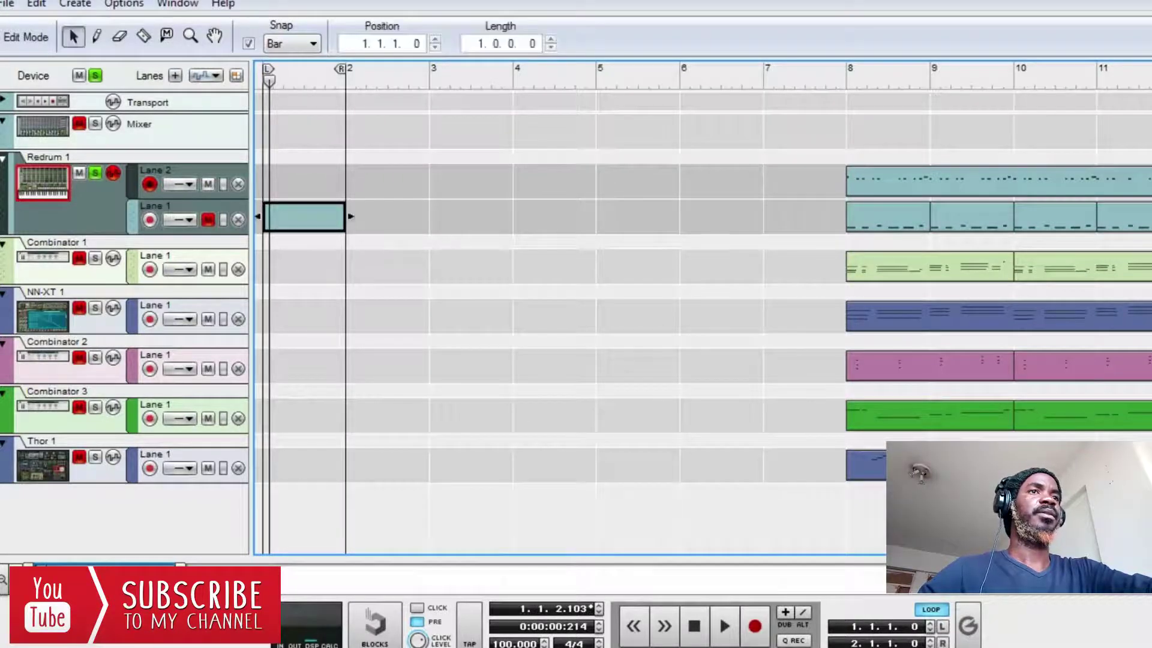
{"action": "left_click", "coordinate": [384, 217]}
{"action": "double_click", "coordinate": [304, 217]}
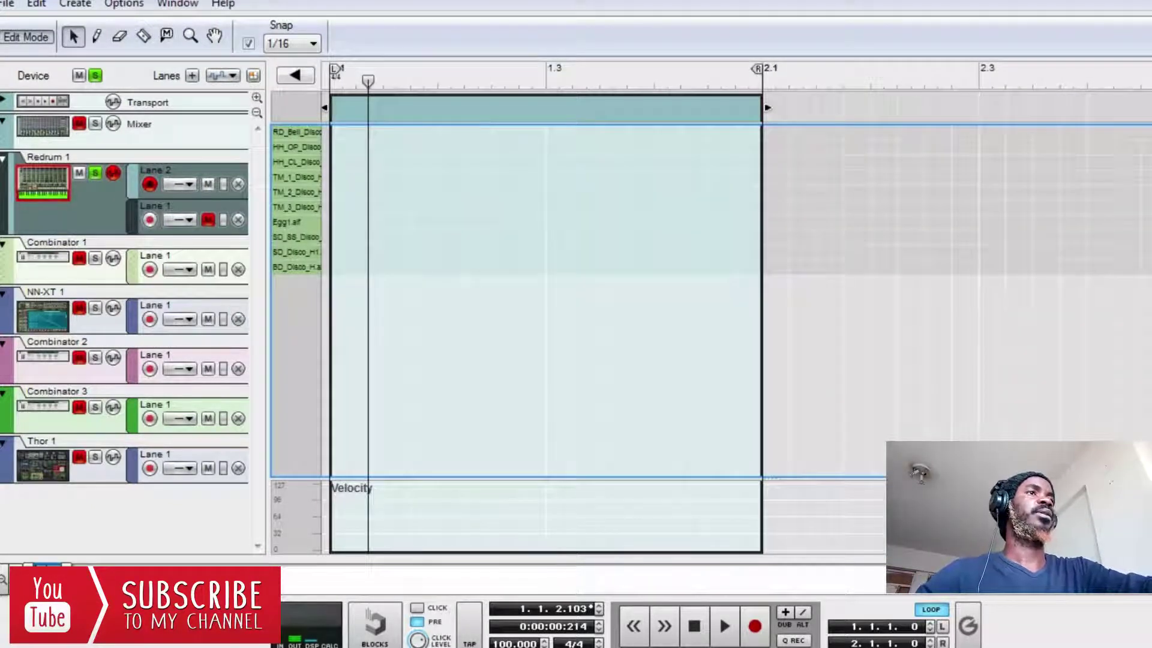
- Draw bass drum notes at 1.1.1, 1.1.4, 1.2.3, 1.3.1 and 1.3.4, and SD_SS snare notes at 1.3.4 and 1.4.2
{"action": "left_click", "coordinate": [97, 36]}
{"action": "left_click", "coordinate": [342, 268]}
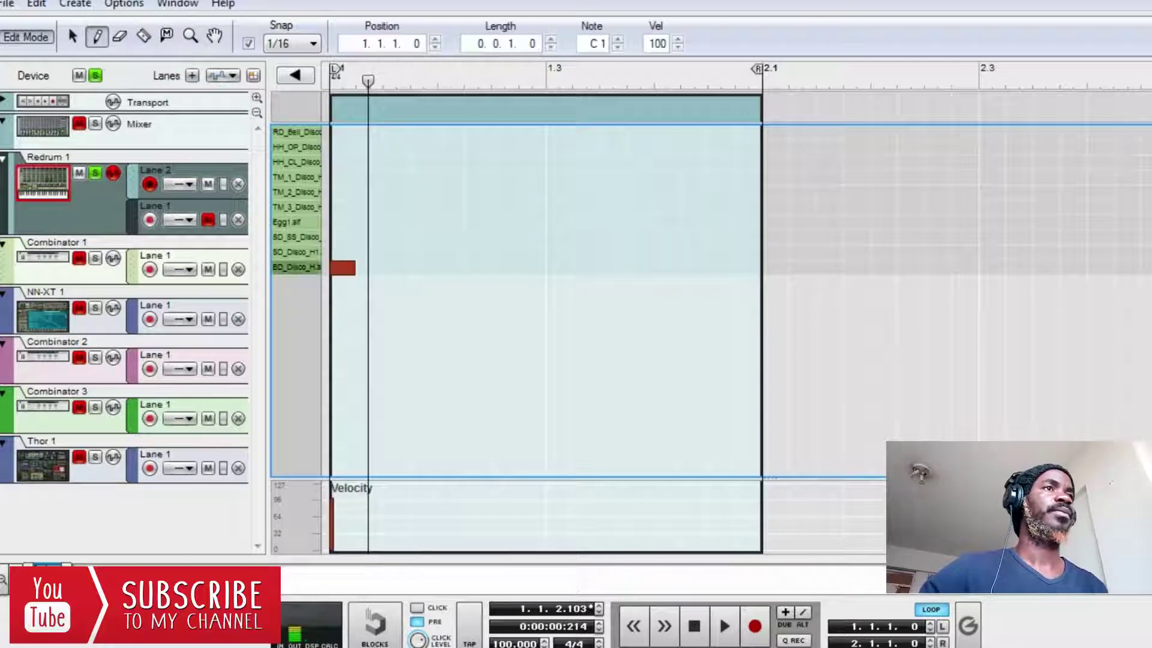
{"action": "left_click", "coordinate": [424, 268]}
{"action": "left_click", "coordinate": [504, 267]}
{"action": "left_click", "coordinate": [558, 268]}
{"action": "left_click", "coordinate": [639, 267]}
{"action": "left_click", "coordinate": [640, 238]}
{"action": "left_click", "coordinate": [693, 237]}
- Play the looped bar and unmute Redrum's Lane 1 to hear the drawn drum notes, stopping playback when done
{"action": "key", "text": "space"}
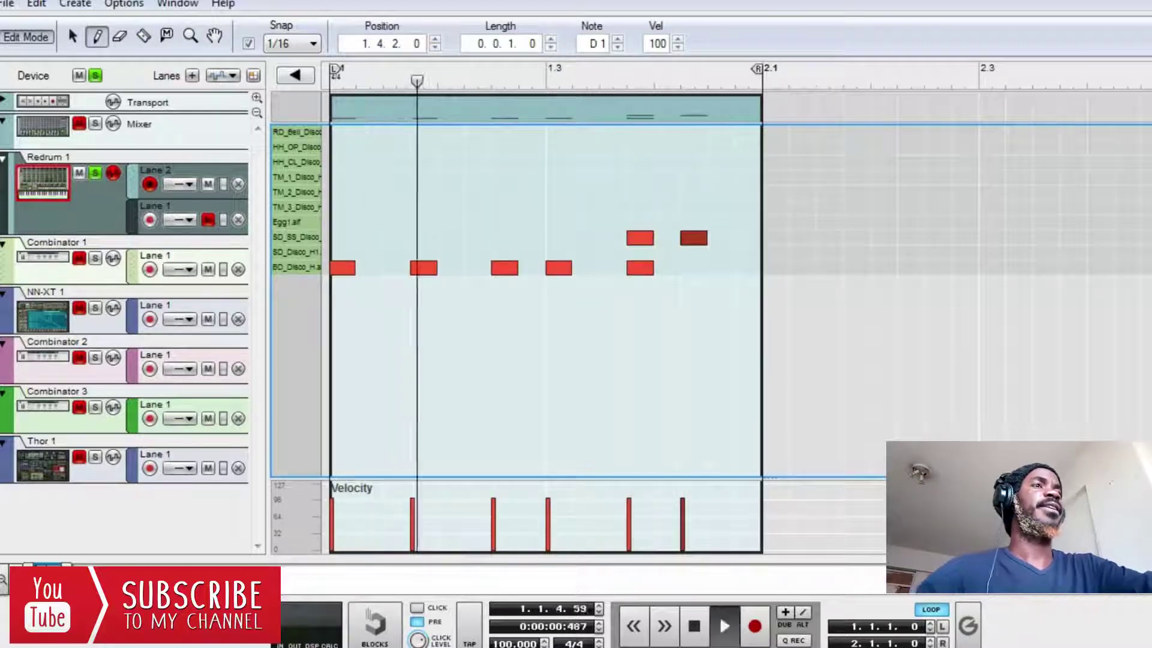
{"action": "left_click", "coordinate": [208, 219]}
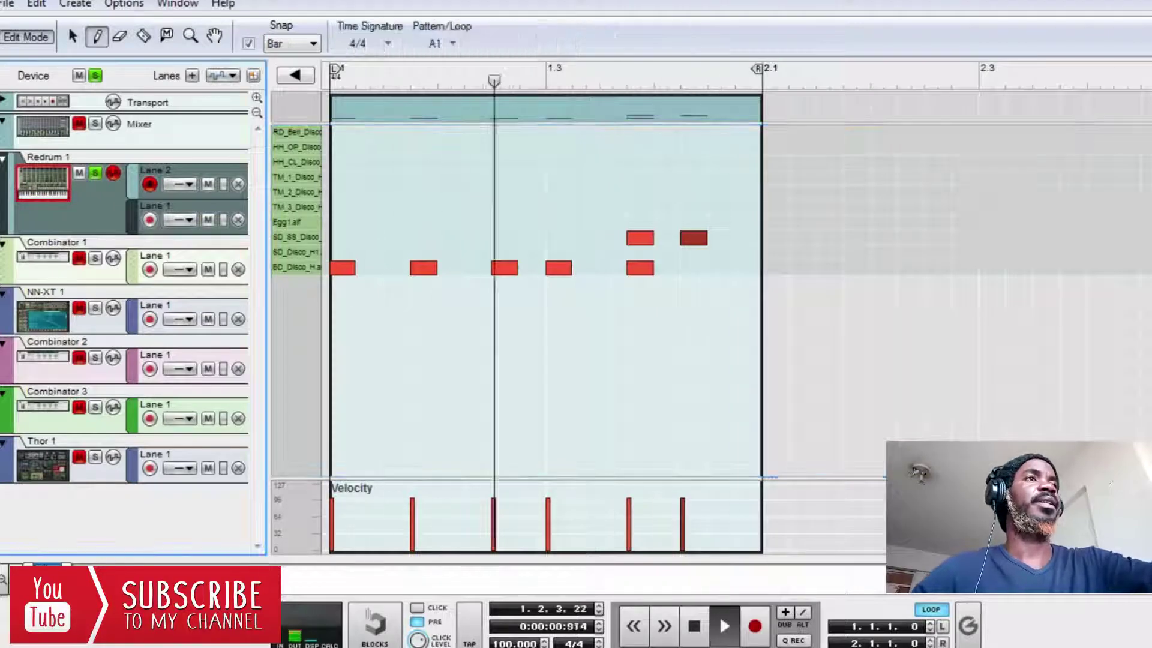
{"action": "key", "text": "space"}
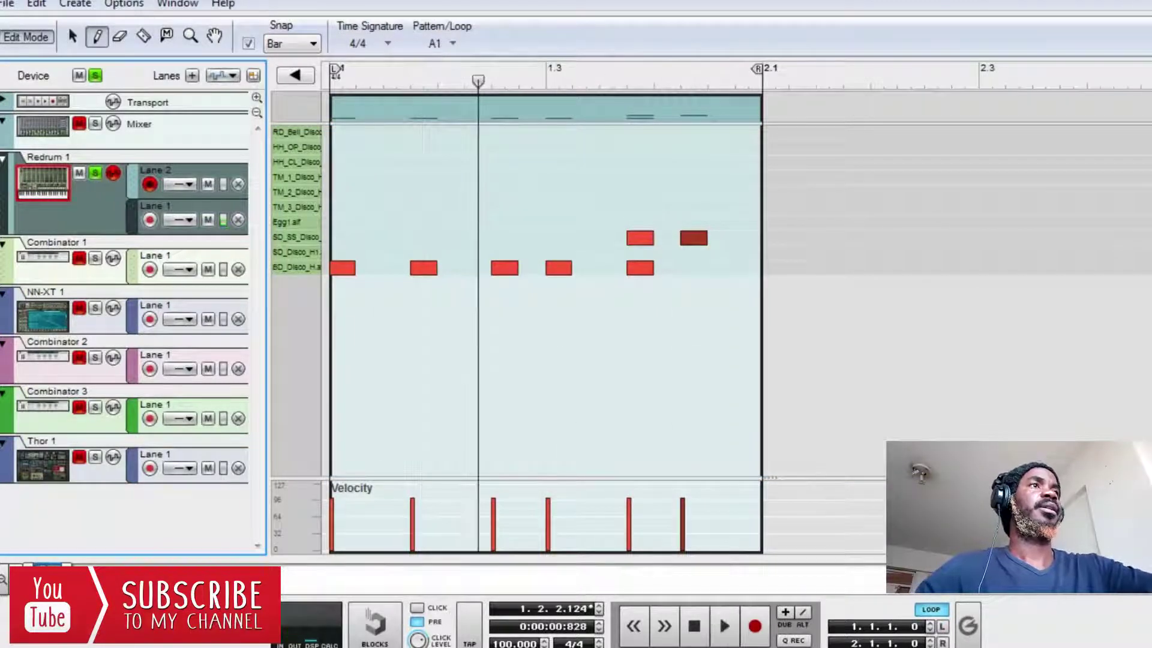
- Undo the Lane 1 unmute and the drum notes drawn after the first bass drum hit
{"action": "key", "text": "ctrl+z"}
{"action": "key", "text": "ctrl+z"}
{"action": "key", "text": "ctrl+z"}
{"action": "key", "text": "ctrl+z"}
{"action": "key", "text": "ctrl+z"}
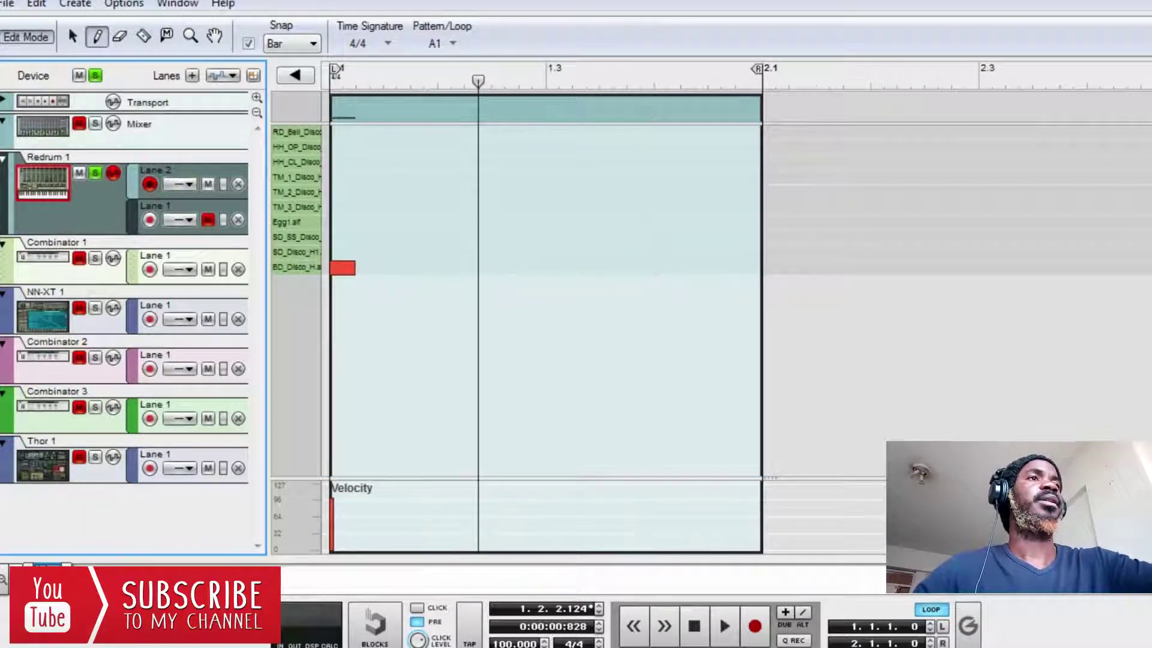
- Return to the arrangement view and delete the test clip at bar 1 of Redrum's Lane 1
{"action": "key", "text": "ctrl+e"}
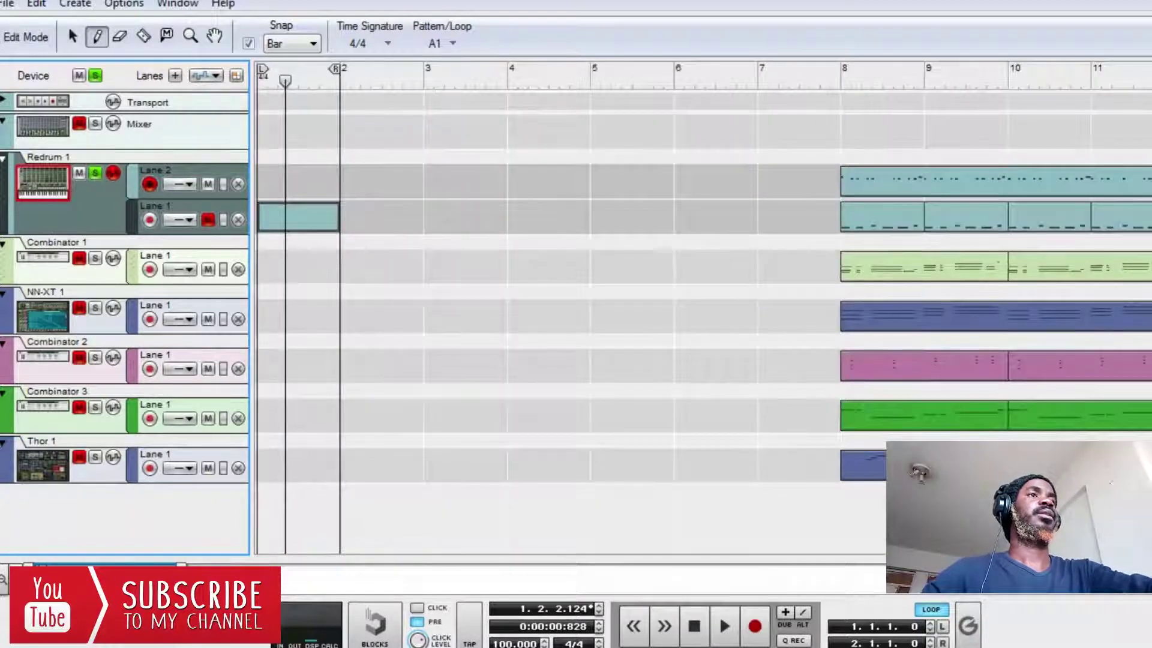
{"action": "key", "text": "q"}
{"action": "left_click", "coordinate": [336, 217]}
{"action": "key", "text": "Delete"}
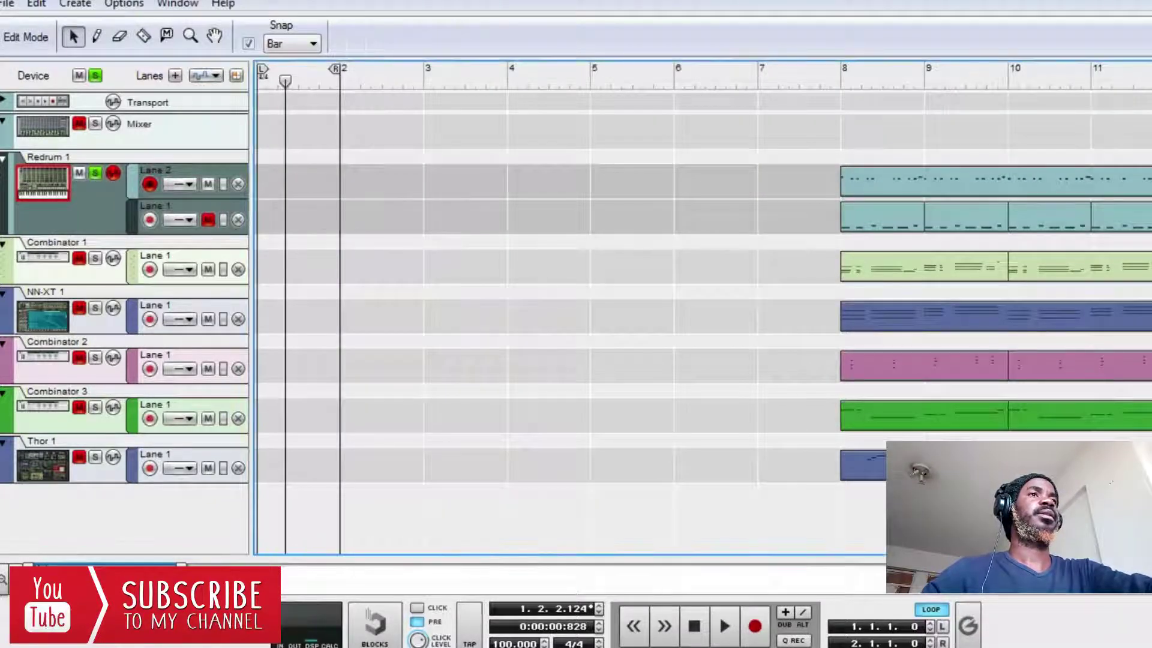
{"action": "key", "text": "ctrl+z"}
{"action": "key", "text": "ctrl+z"}
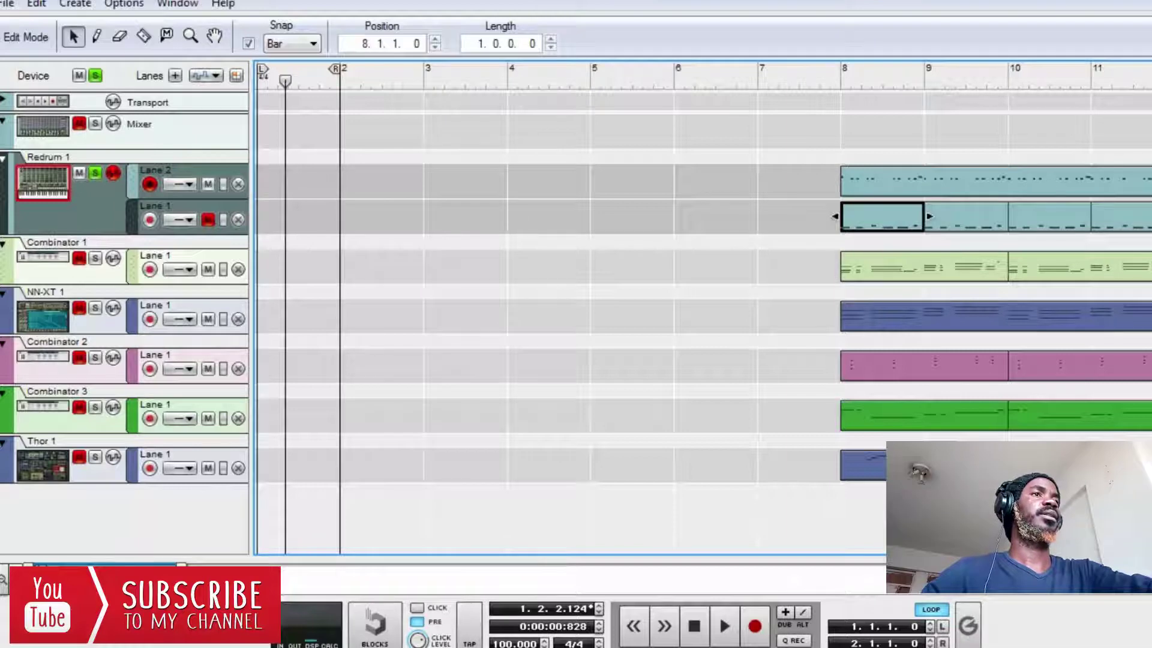
- Move both Redrum lanes' clips back to bar 1, loop and play those four bars, and unmute Lane 1
{"action": "left_click_drag", "start_coordinate": [1150, 235], "coordinate": [317, 181]}
{"action": "key", "text": "p"}
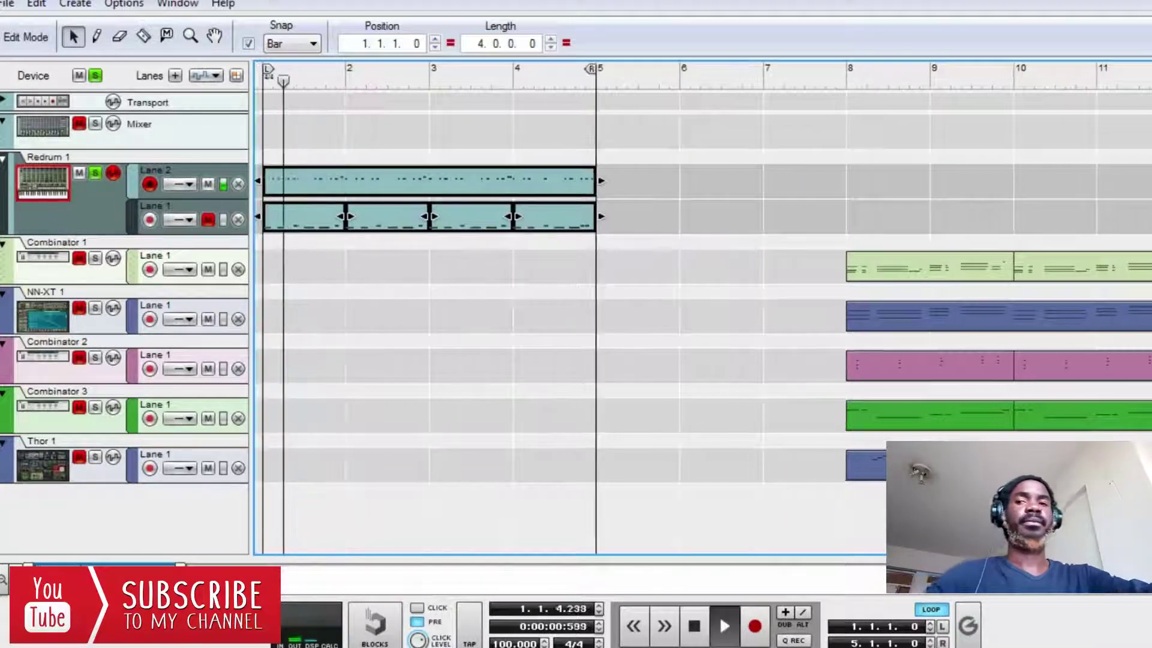
{"action": "left_click", "coordinate": [208, 220]}
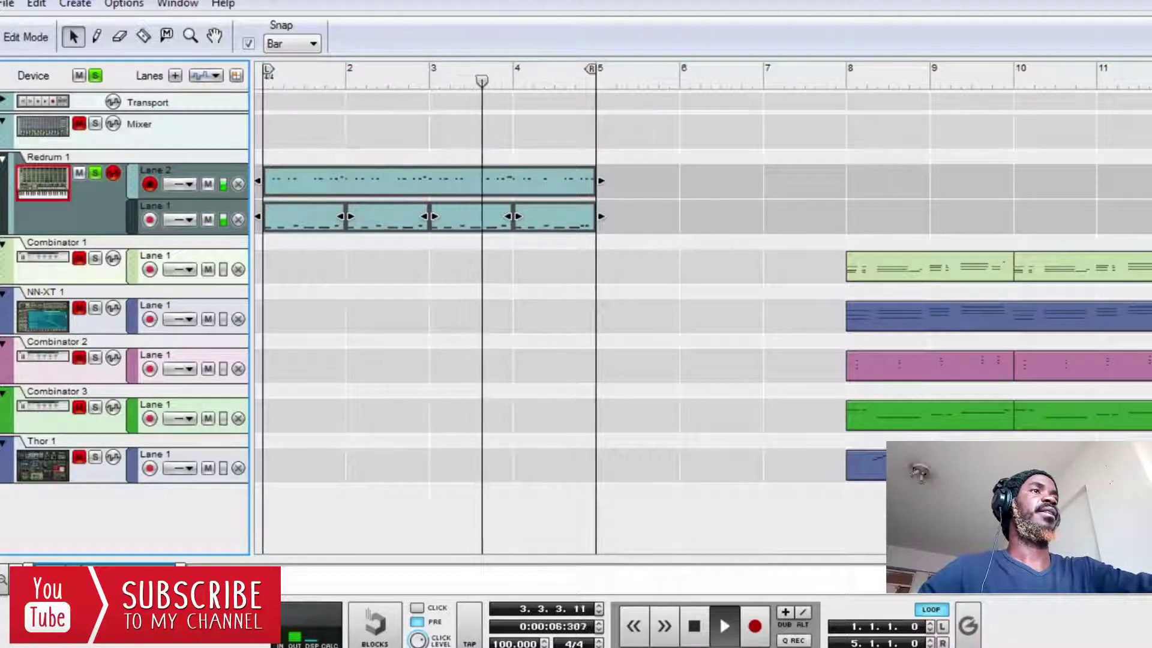
- Switch to the rack and start creating a new instrument after Combinator 1 through the patch browser
{"action": "key", "text": "alt+Tab"}
{"action": "scroll", "coordinate": [618, 300], "scroll_direction": "up", "scroll_amount": 3}
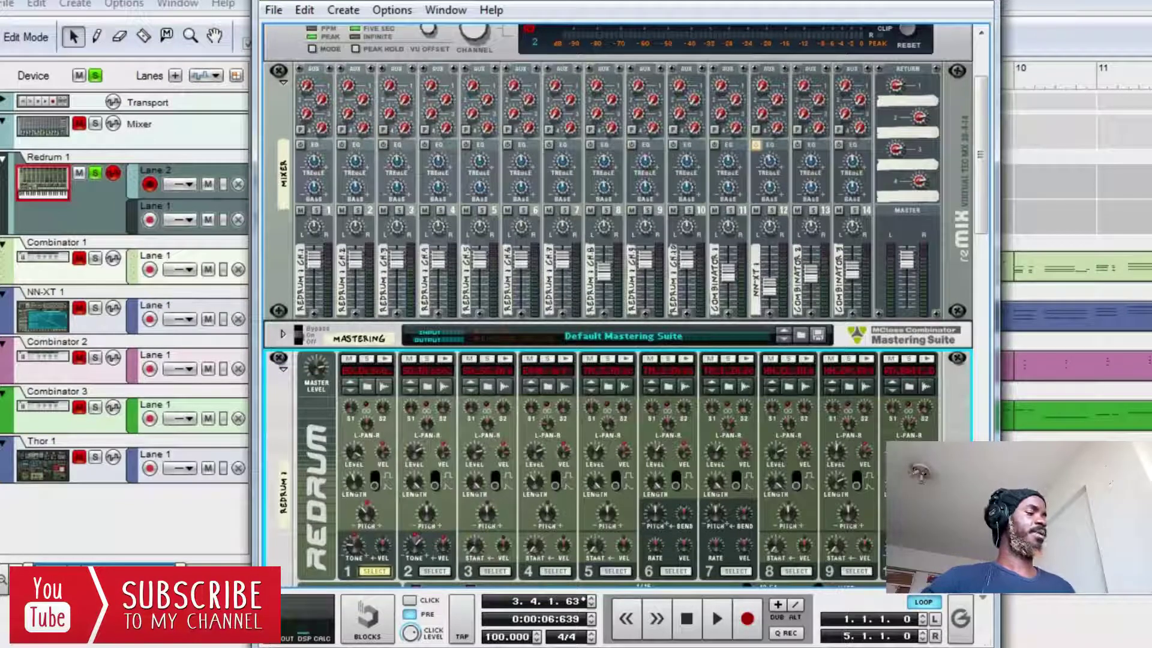
{"action": "scroll", "coordinate": [618, 300], "scroll_direction": "down", "scroll_amount": 5}
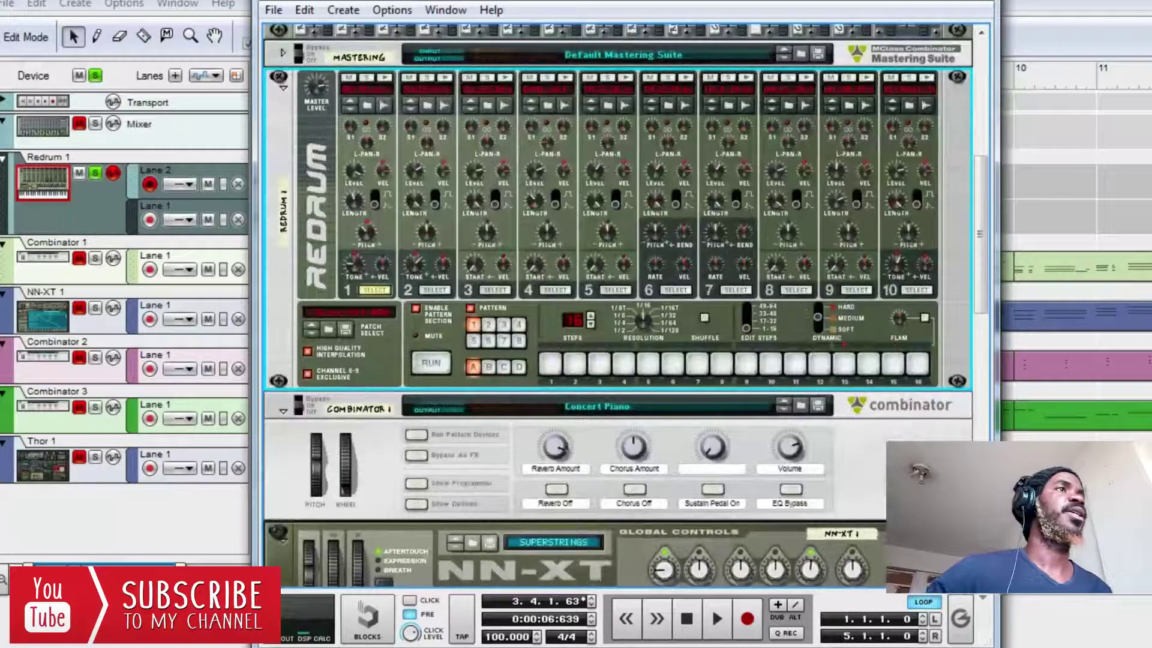
{"action": "right_click", "coordinate": [271, 174]}
{"action": "mouse_move", "coordinate": [336, 343]}
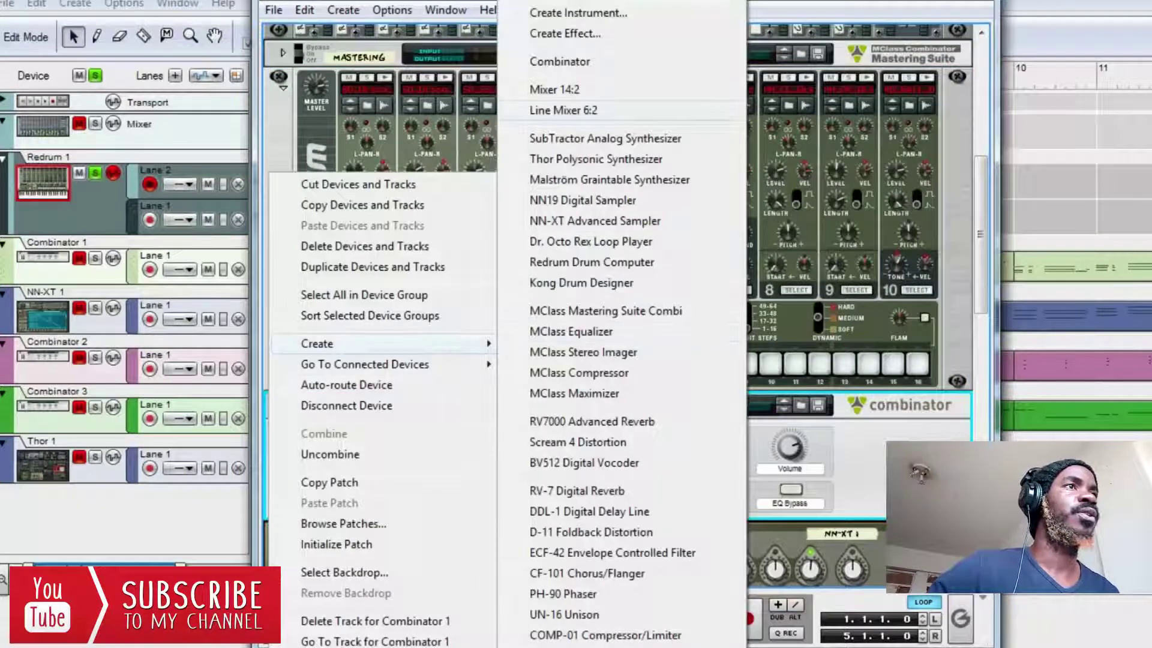
{"action": "left_click", "coordinate": [578, 13]}
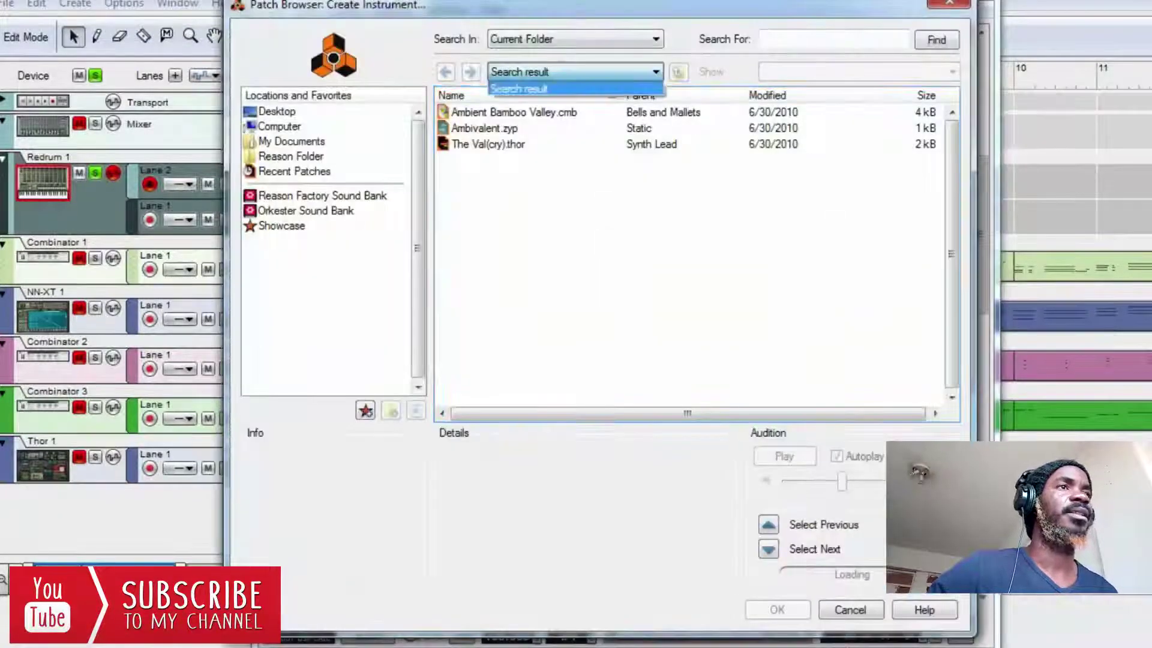
- Browse the Reason Factory Sound Bank's ALL Instrument Patches to the Acoustic Piano folder under Piano and Keyboard
{"action": "left_click", "coordinate": [656, 72]}
{"action": "left_click", "coordinate": [323, 197]}
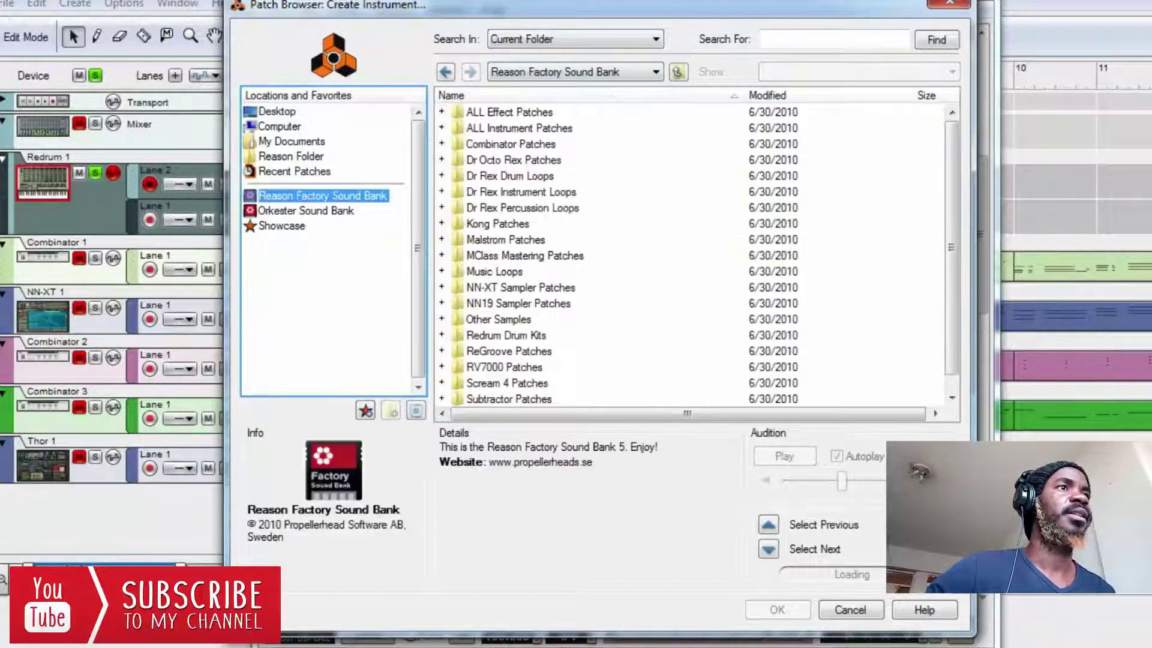
{"action": "double_click", "coordinate": [519, 129]}
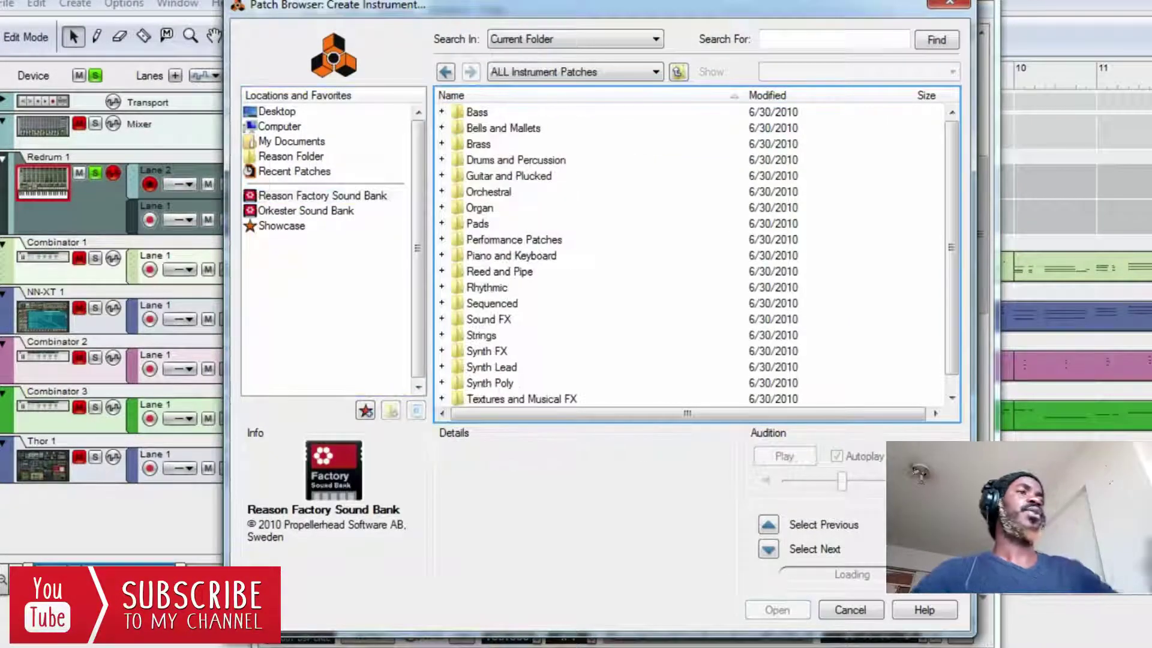
{"action": "double_click", "coordinate": [511, 256]}
{"action": "left_click", "coordinate": [500, 112]}
{"action": "key", "text": "Return"}
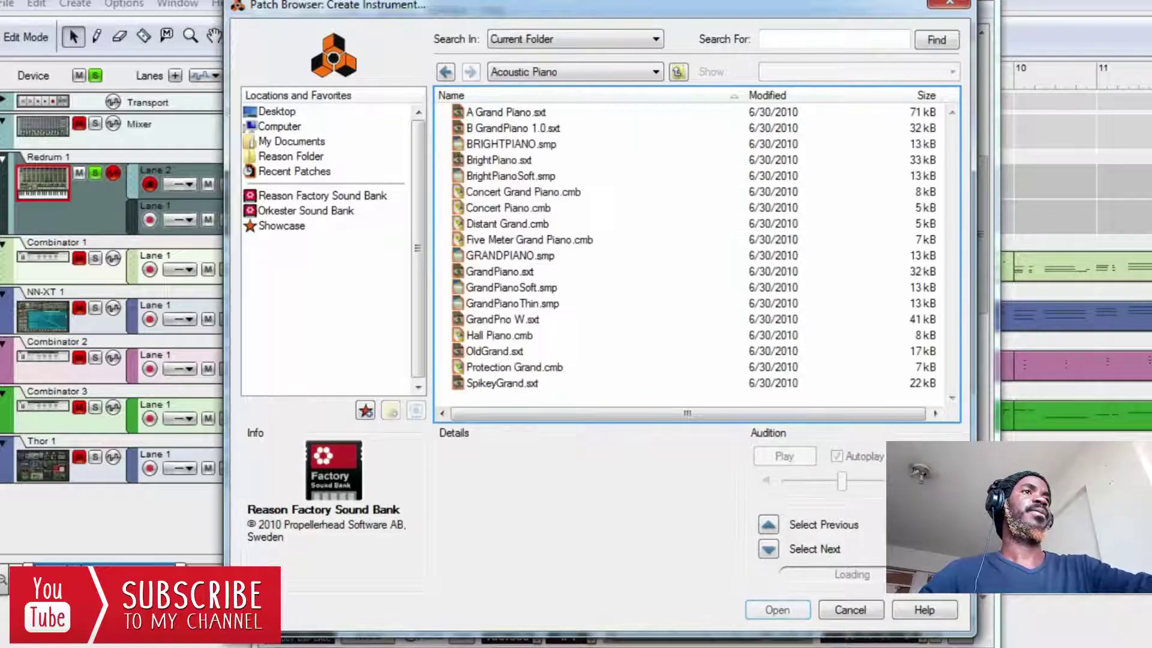
- Preview the Concert Grand Piano.cmb patch and cancel creating the instrument
{"action": "left_click", "coordinate": [508, 209]}
{"action": "left_click", "coordinate": [523, 192]}
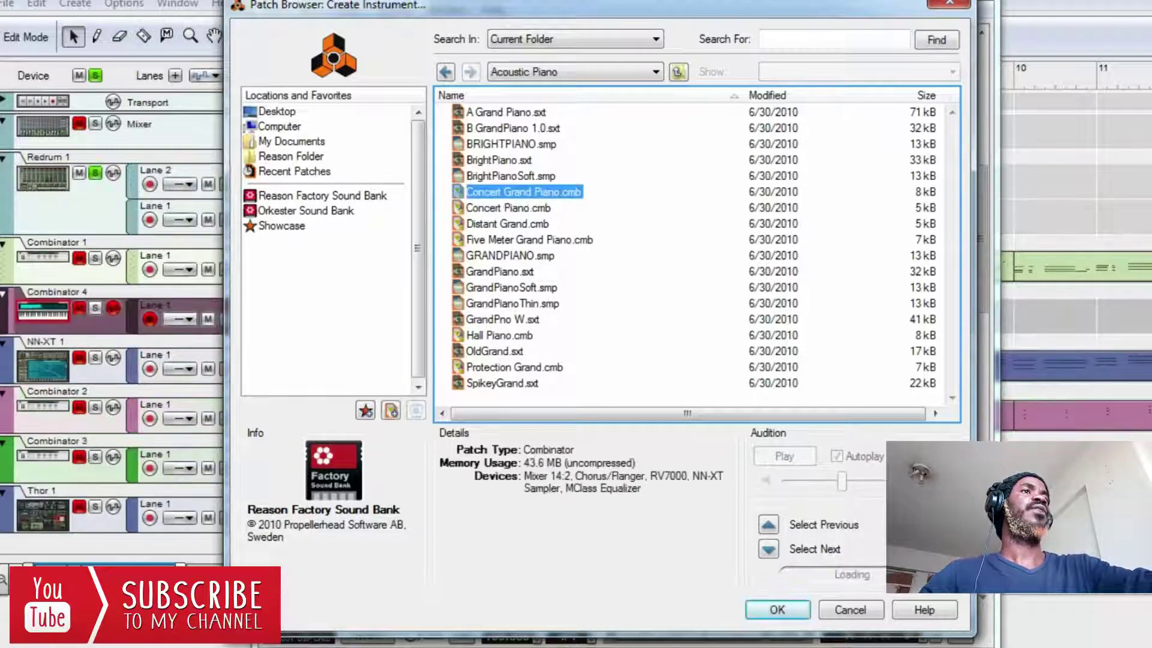
{"action": "key", "text": "Escape"}
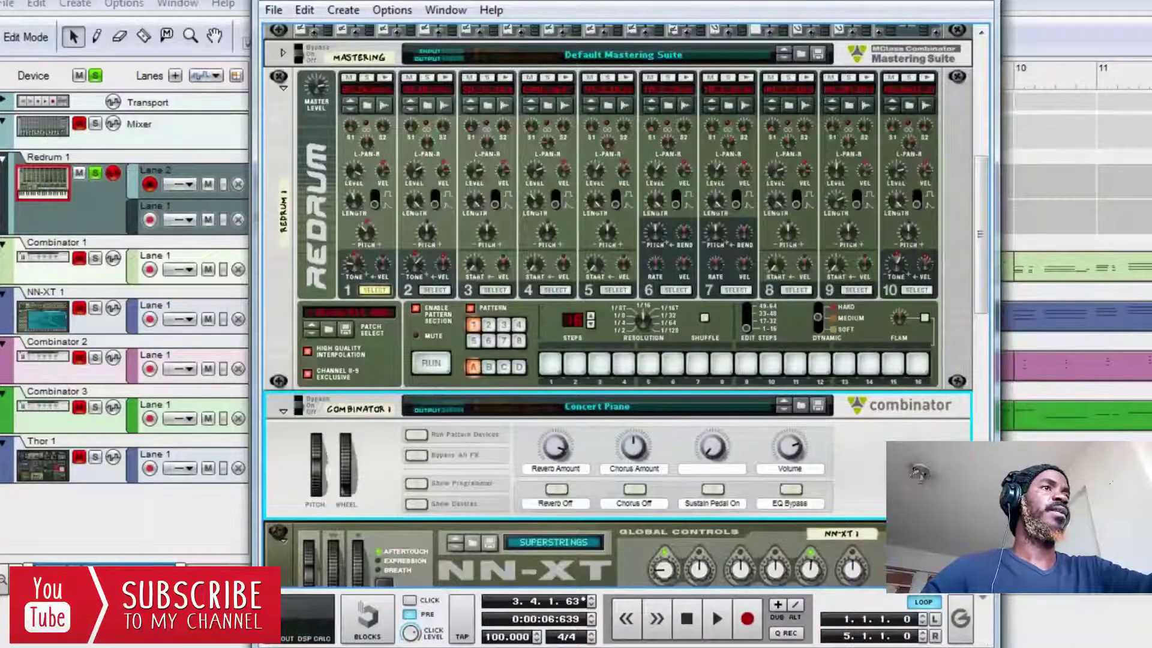
- Locate Combinator 1's channel in the rack mixer and return to the arrangement
{"action": "scroll", "coordinate": [618, 306], "scroll_direction": "down", "scroll_amount": 3}
{"action": "scroll", "coordinate": [618, 306], "scroll_direction": "up", "scroll_amount": 5}
{"action": "scroll", "coordinate": [624, 300], "scroll_direction": "up", "scroll_amount": 3}
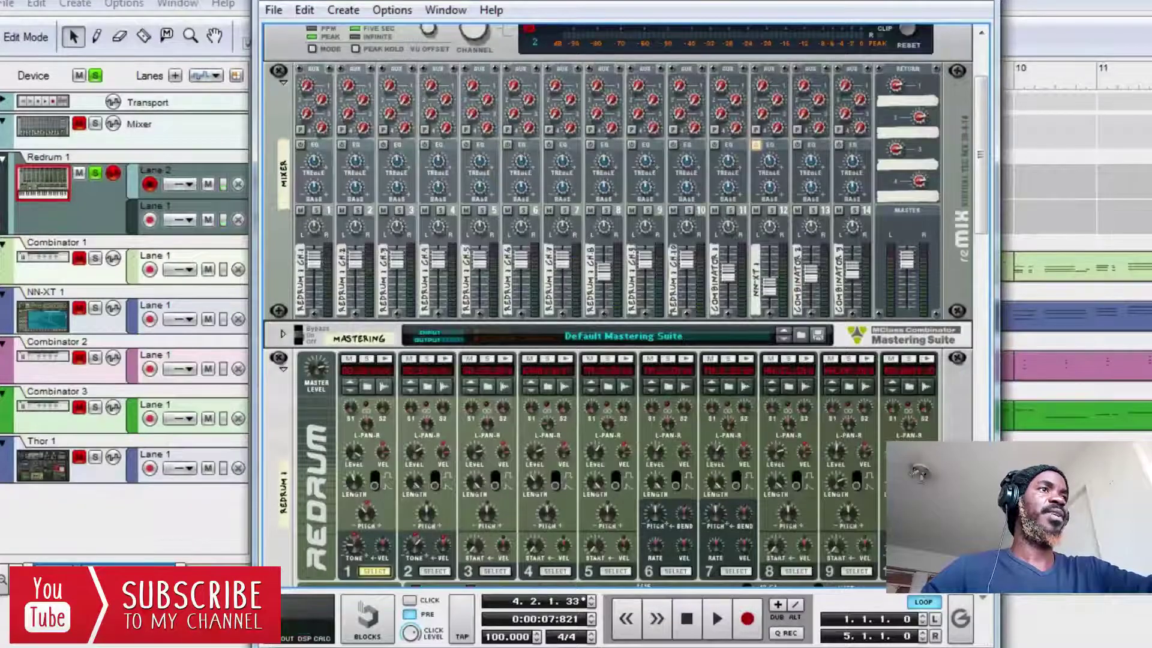
{"action": "left_click", "coordinate": [728, 275]}
{"action": "key", "text": "alt+Tab"}
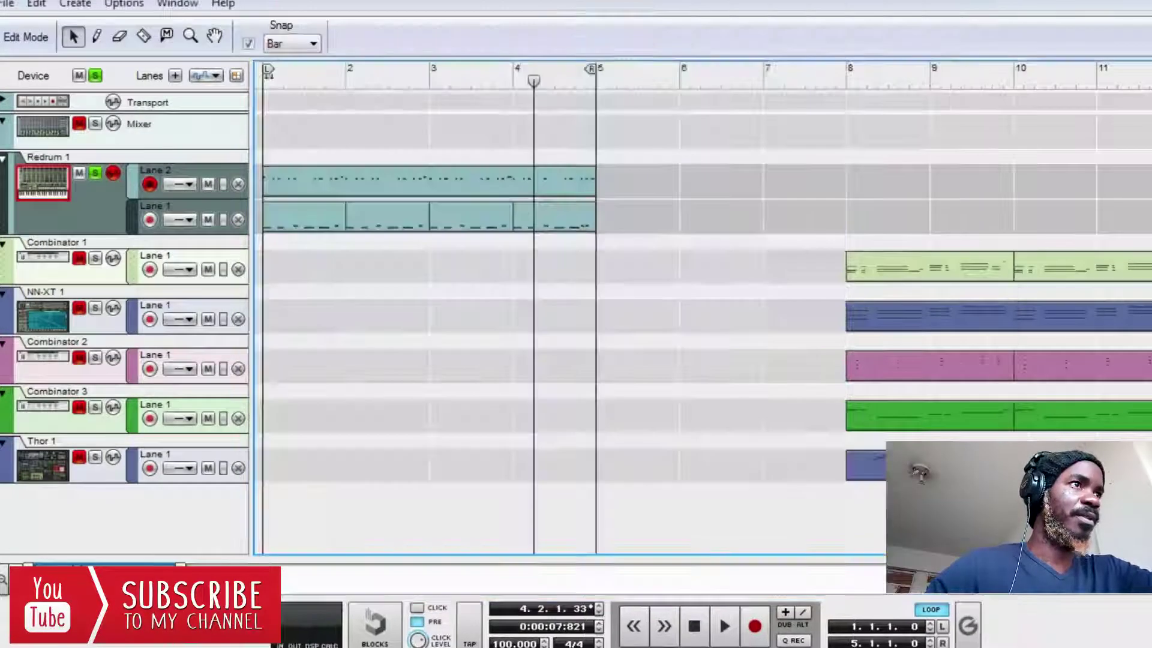
- Move both Combinator 1 clips from bar 8 to bar 1, beneath the Redrum clips
{"action": "left_click", "coordinate": [930, 267]}
{"action": "left_click_drag", "start_coordinate": [902, 247], "coordinate": [1047, 277]}
{"action": "left_click_drag", "start_coordinate": [972, 267], "coordinate": [388, 267]}
- Solo Combinator 1 together with Redrum 1 and play the looped four bars
{"action": "left_click", "coordinate": [95, 173]}
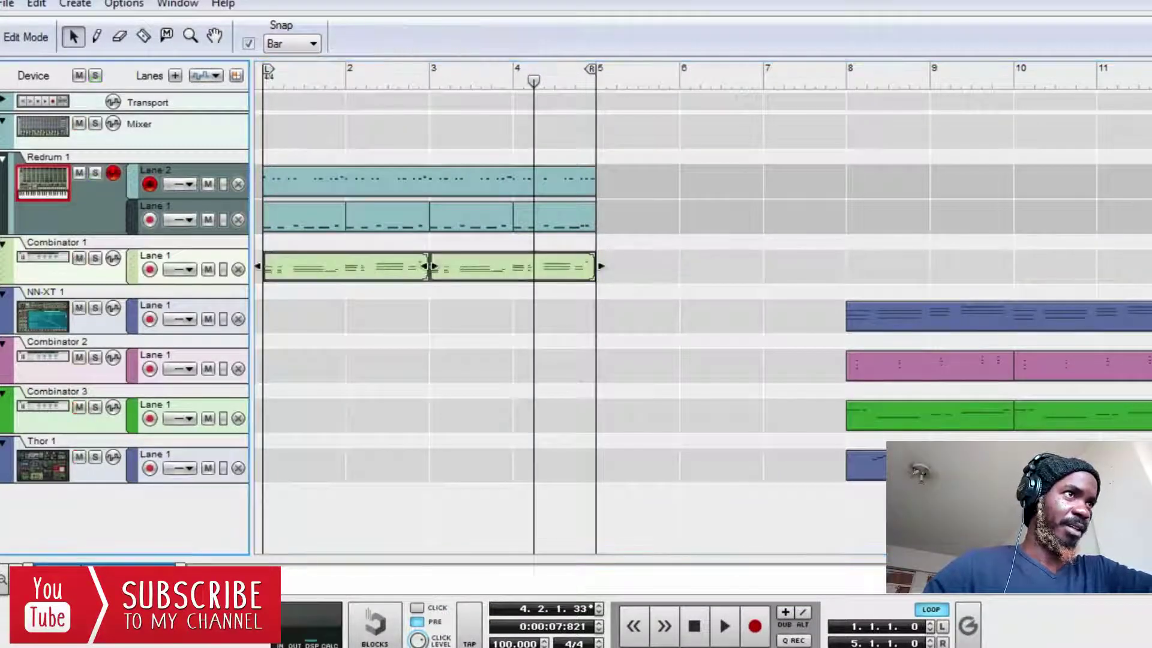
{"action": "left_click", "coordinate": [95, 258]}
{"action": "key", "text": "space"}
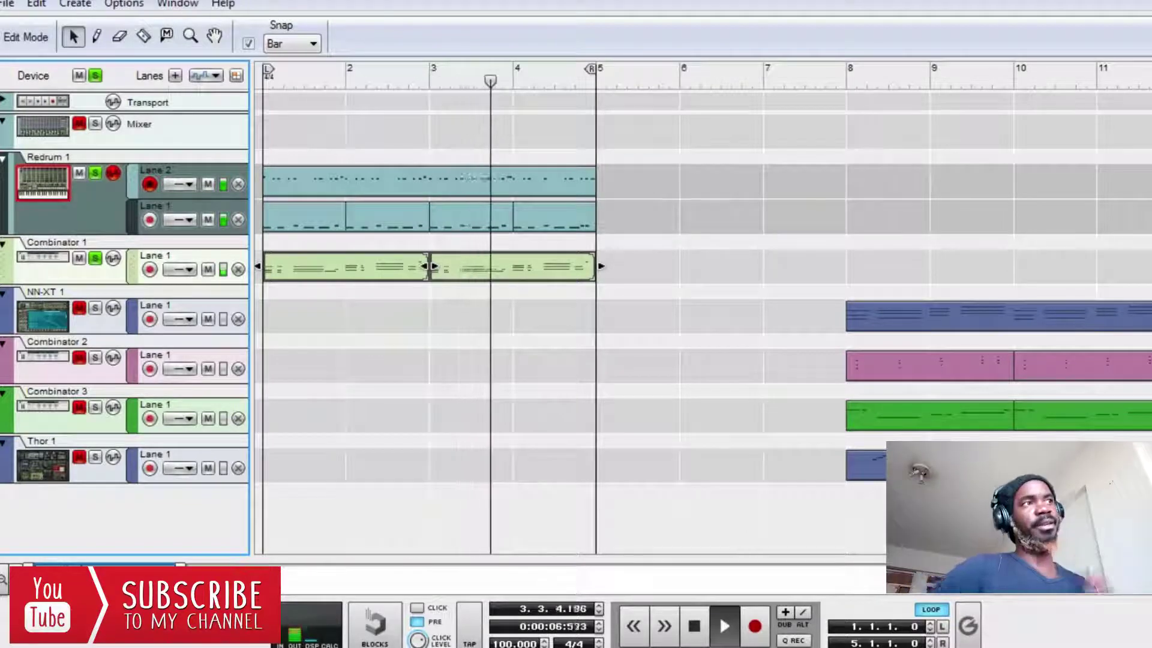
- Adjust the mixer levels of Combinator 1 and several Redrum channels during playback, and return to the arrangement
{"action": "left_click", "coordinate": [482, 646]}
{"action": "left_click", "coordinate": [383, 585]}
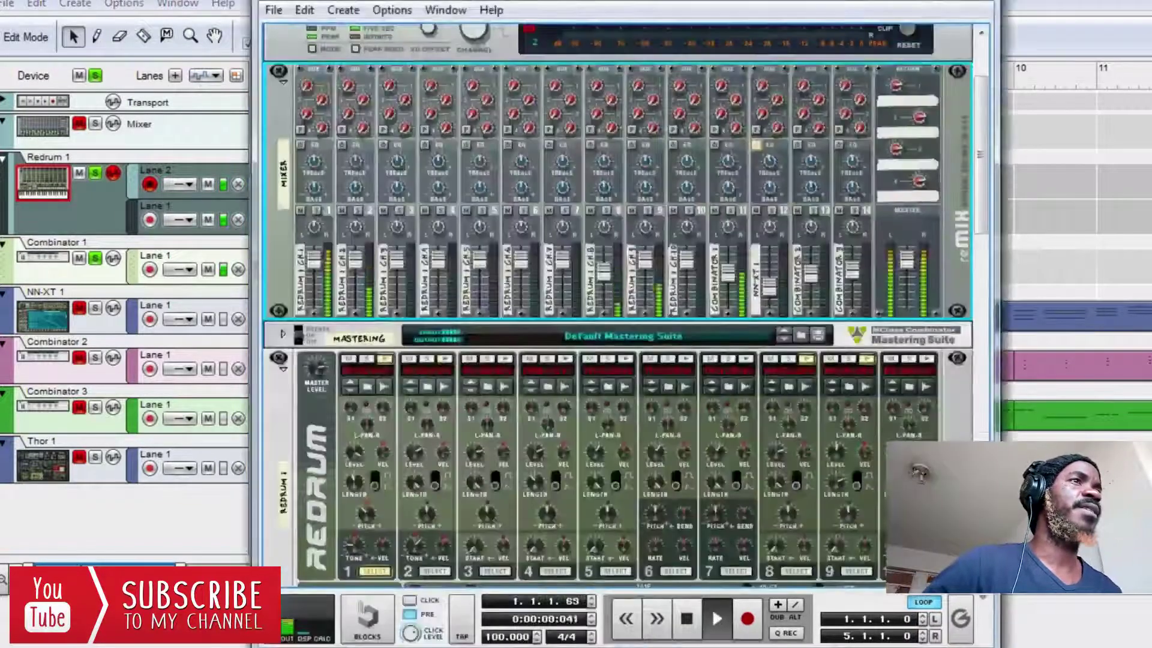
{"action": "mouse_move", "coordinate": [728, 273]}
{"action": "left_mouse_down"}
{"action": "mouse_move", "coordinate": [728, 246]}
{"action": "mouse_move", "coordinate": [728, 295]}
{"action": "mouse_move", "coordinate": [728, 282]}
{"action": "left_mouse_up"}
{"action": "left_click_drag", "start_coordinate": [603, 271], "coordinate": [645, 268]}
{"action": "left_click_drag", "start_coordinate": [355, 260], "coordinate": [355, 266]}
{"action": "key", "text": "alt+Tab"}
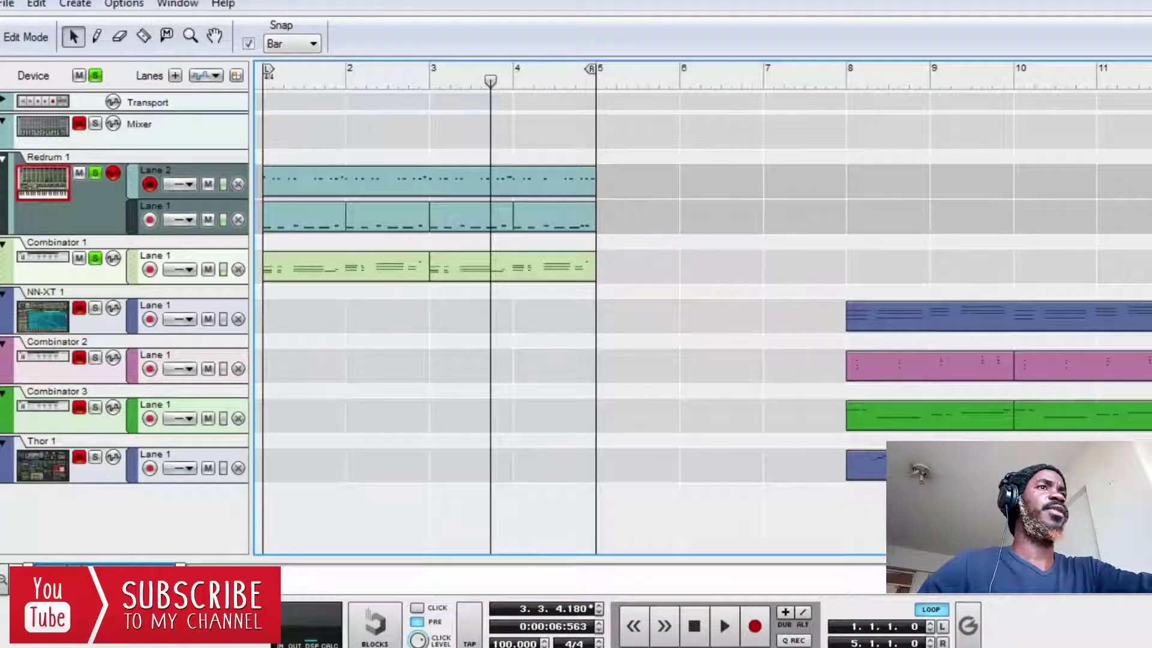
- Switch to the rack and start creating a new instrument after NN-XT 1 through the patch browser
{"action": "left_click", "coordinate": [594, 558]}
{"action": "scroll", "coordinate": [618, 312], "scroll_direction": "down", "scroll_amount": 9}
{"action": "scroll", "coordinate": [618, 312], "scroll_direction": "up", "scroll_amount": 2}
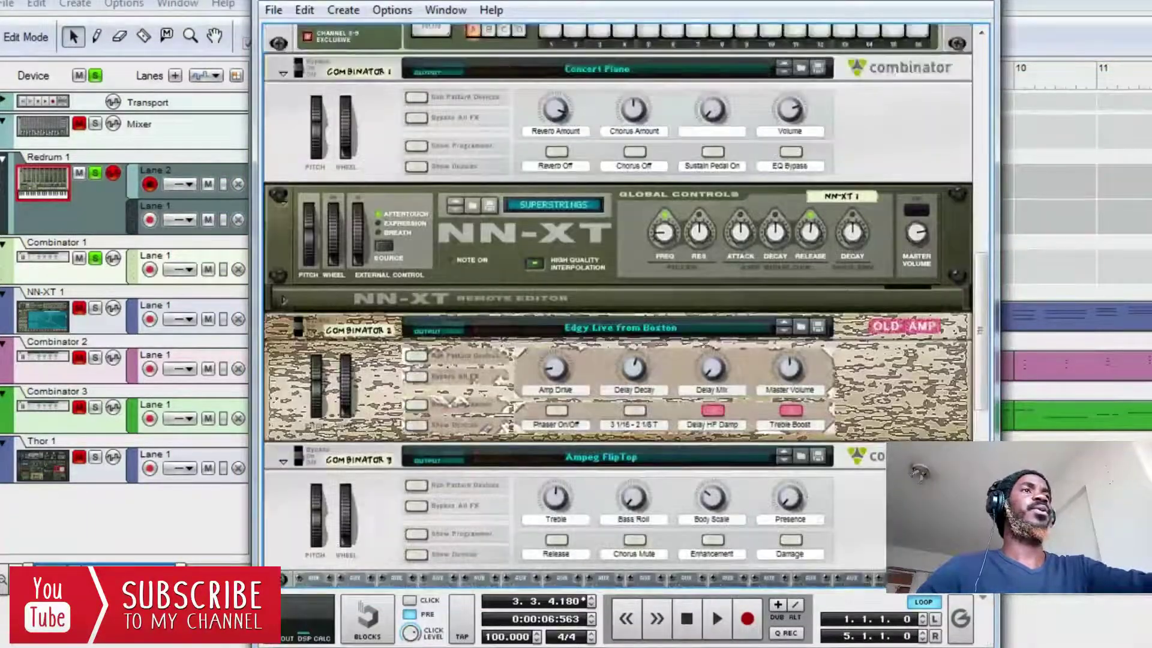
{"action": "right_click", "coordinate": [273, 223]}
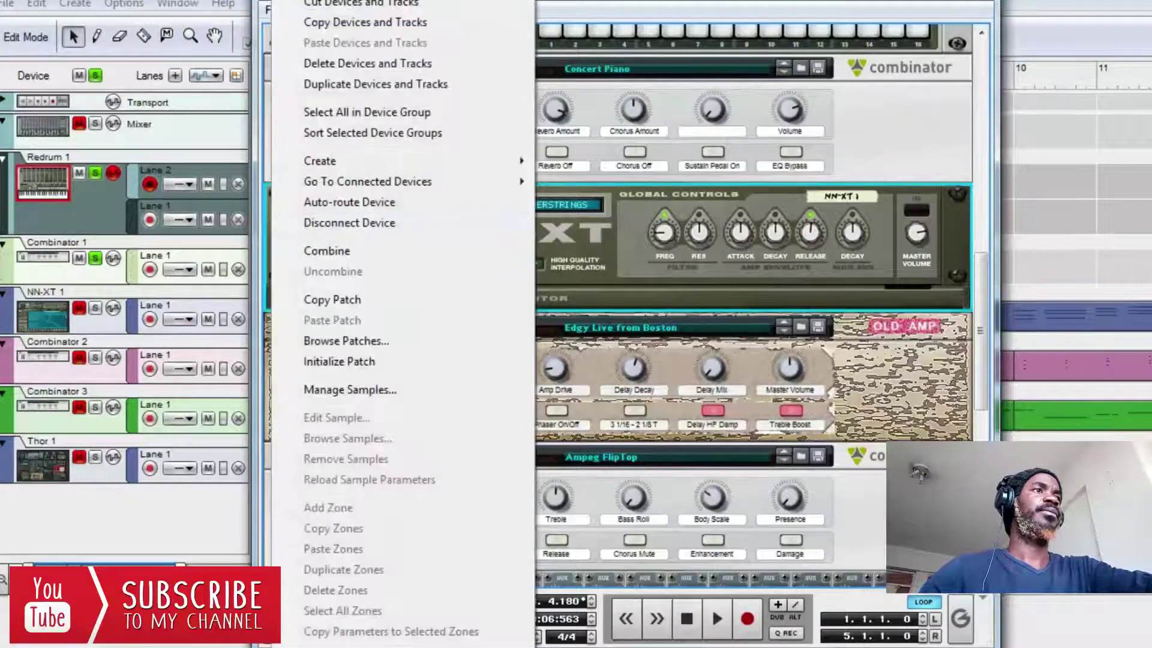
{"action": "mouse_move", "coordinate": [360, 161]}
{"action": "left_click", "coordinate": [606, 10]}
- Browse the Reason Factory Sound Bank's ALL Instrument Patches to the Strings folder
{"action": "left_click", "coordinate": [656, 72]}
{"action": "left_click", "coordinate": [322, 196]}
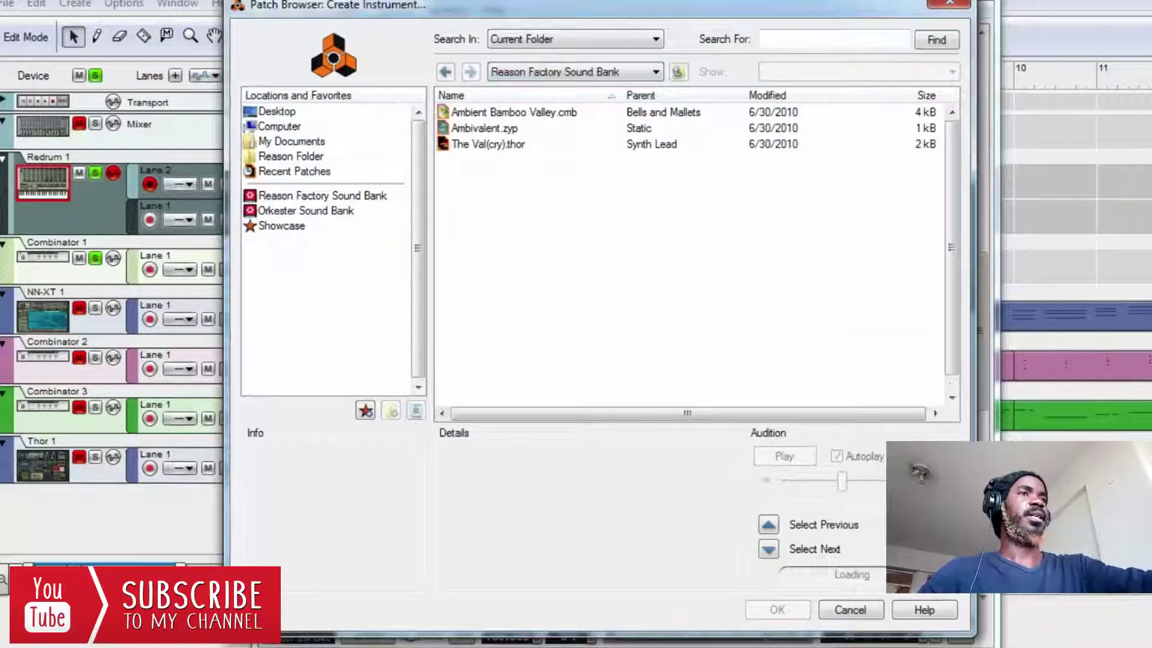
{"action": "left_click", "coordinate": [323, 196]}
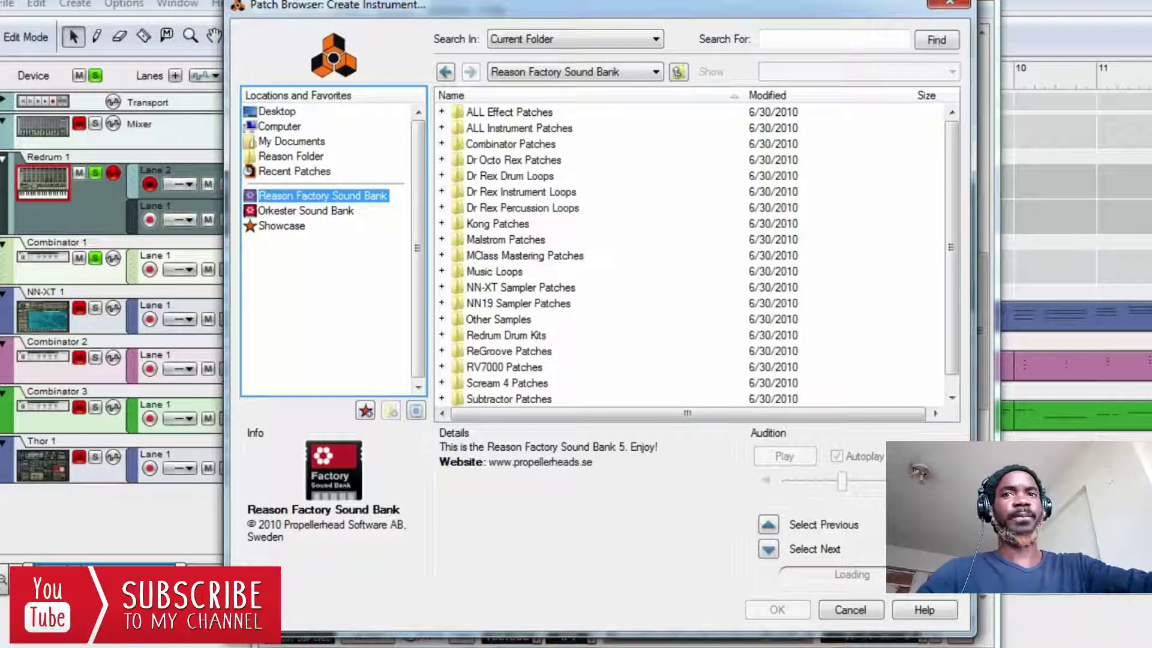
{"action": "double_click", "coordinate": [519, 128]}
{"action": "double_click", "coordinate": [481, 335]}
- Create an NN-XT sampler with the SUPERSTRINGS.sxt patch and undo its creation
{"action": "scroll", "coordinate": [481, 336], "scroll_direction": "down", "scroll_amount": 20}
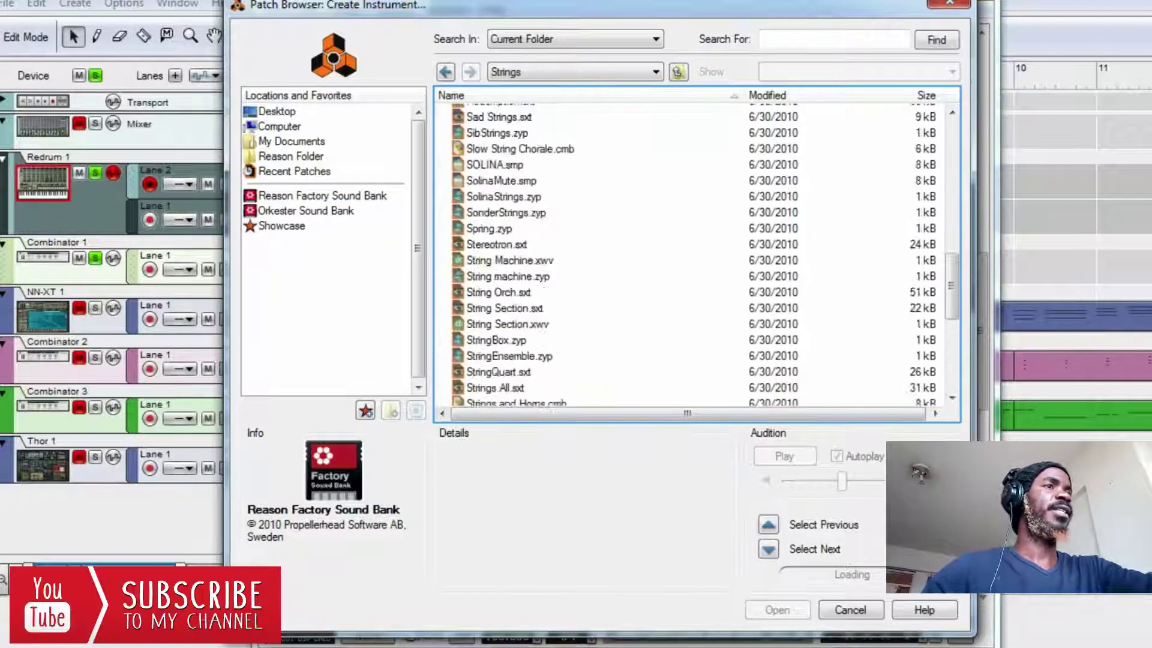
{"action": "scroll", "coordinate": [696, 255], "scroll_direction": "up", "scroll_amount": 2}
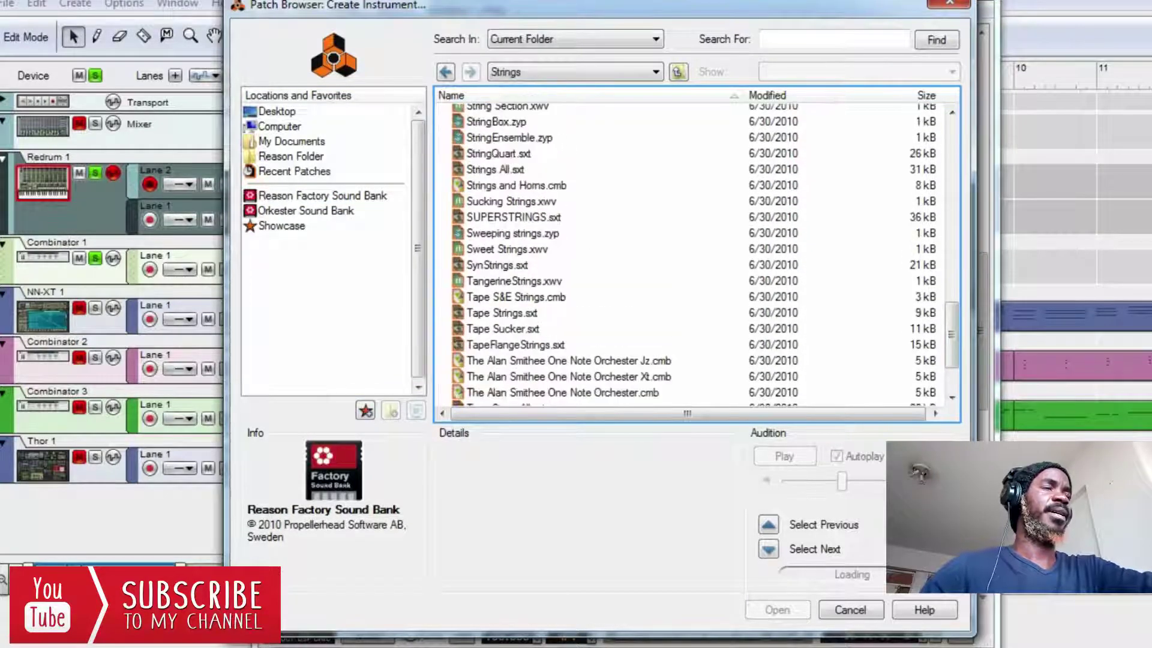
{"action": "left_click", "coordinate": [513, 217]}
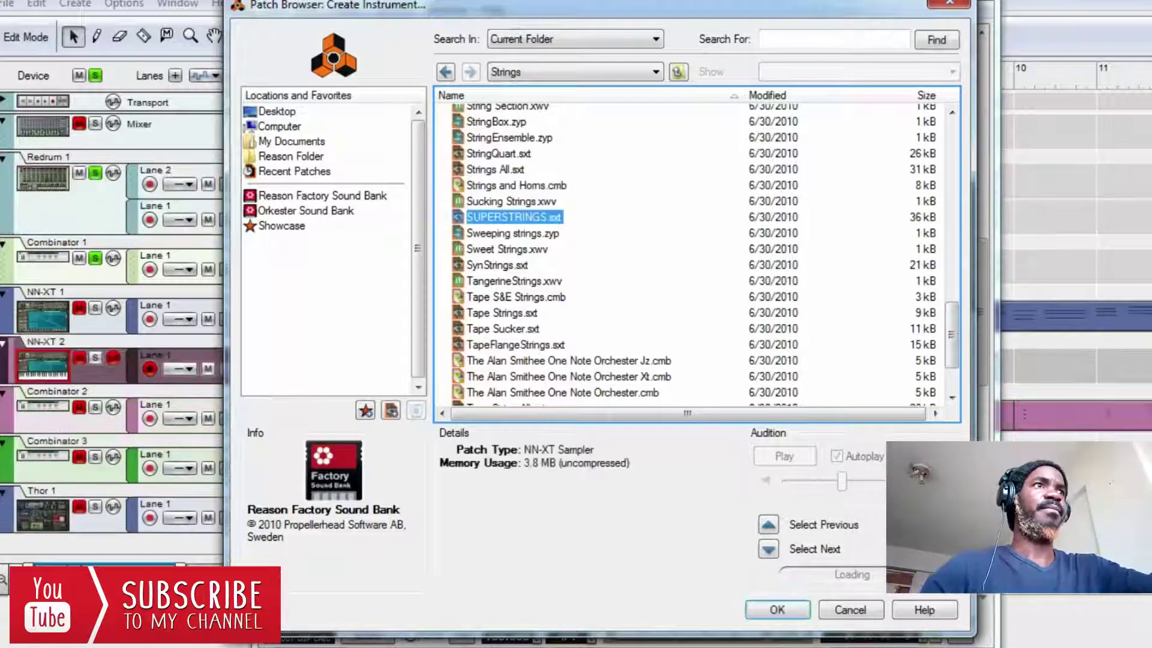
{"action": "left_click", "coordinate": [778, 610]}
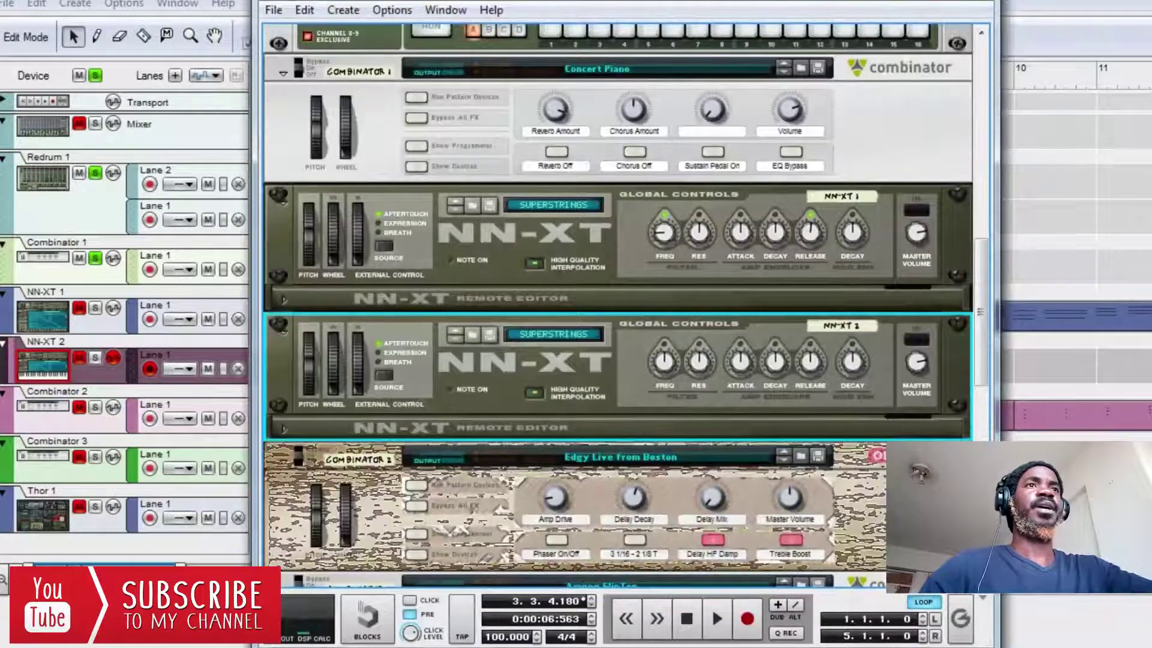
{"action": "key", "text": "ctrl+z"}
- Return to the arrangement and select NN-XT 1's clip at bar 8 and its track
{"action": "left_click", "coordinate": [1074, 264]}
{"action": "left_click", "coordinate": [1043, 316]}
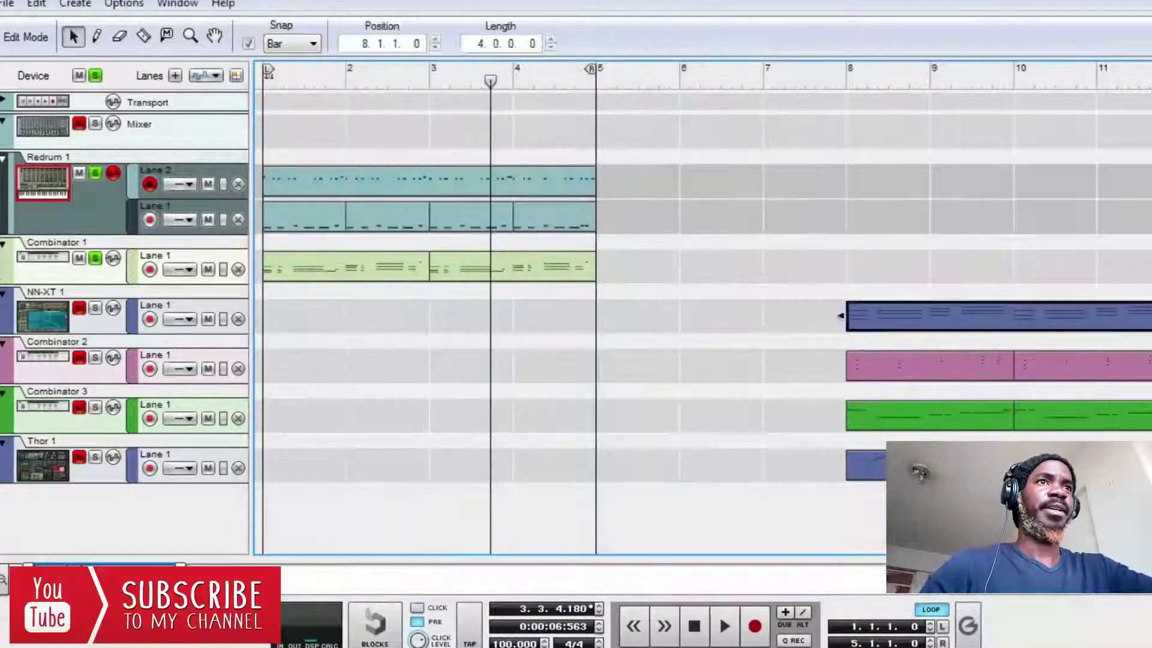
{"action": "left_click", "coordinate": [43, 316]}
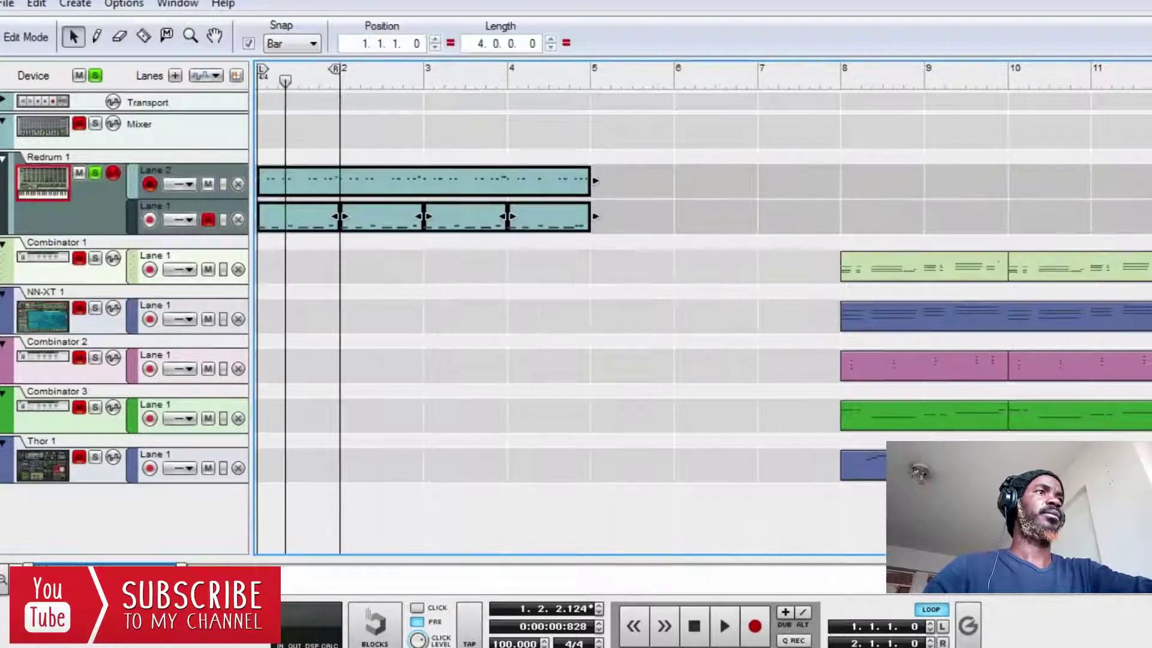
- Play the looped four bars, unmute Redrum's Lane 1 during playback, and stop
{"action": "key", "text": "space"}
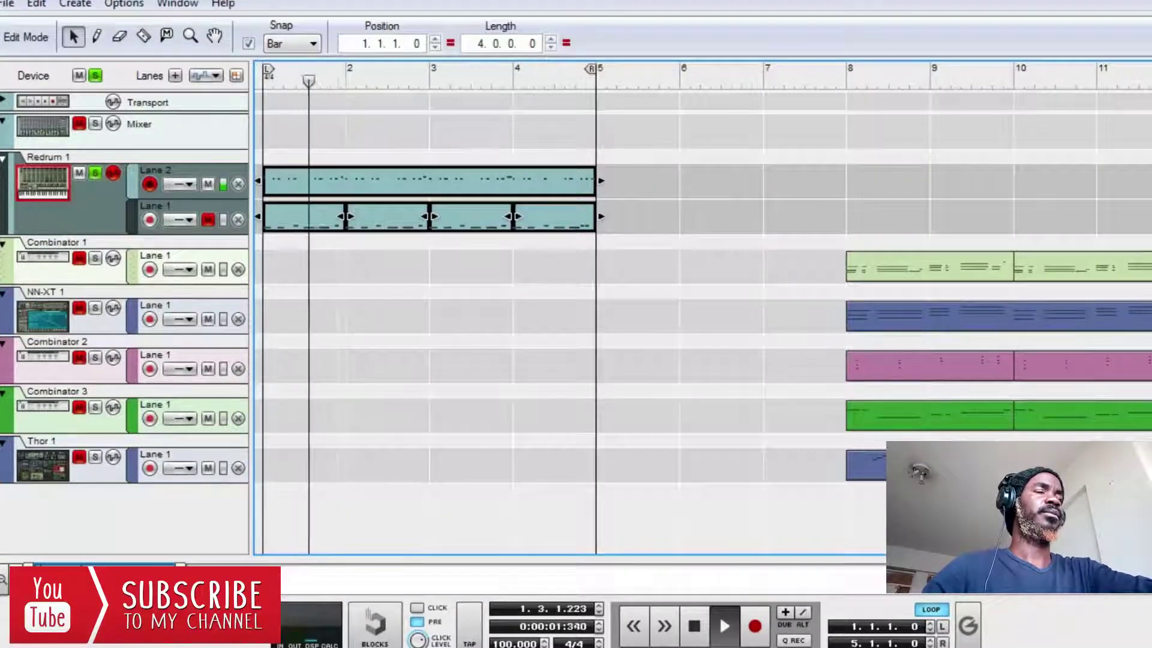
{"action": "left_click", "coordinate": [208, 219]}
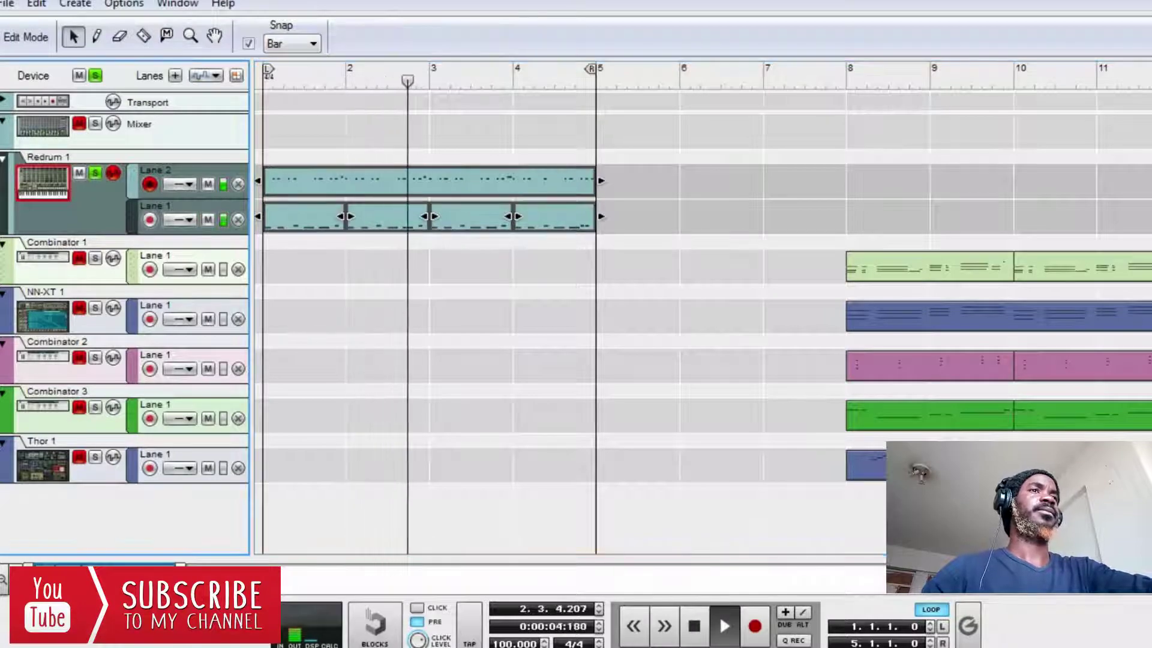
{"action": "key", "text": "space"}
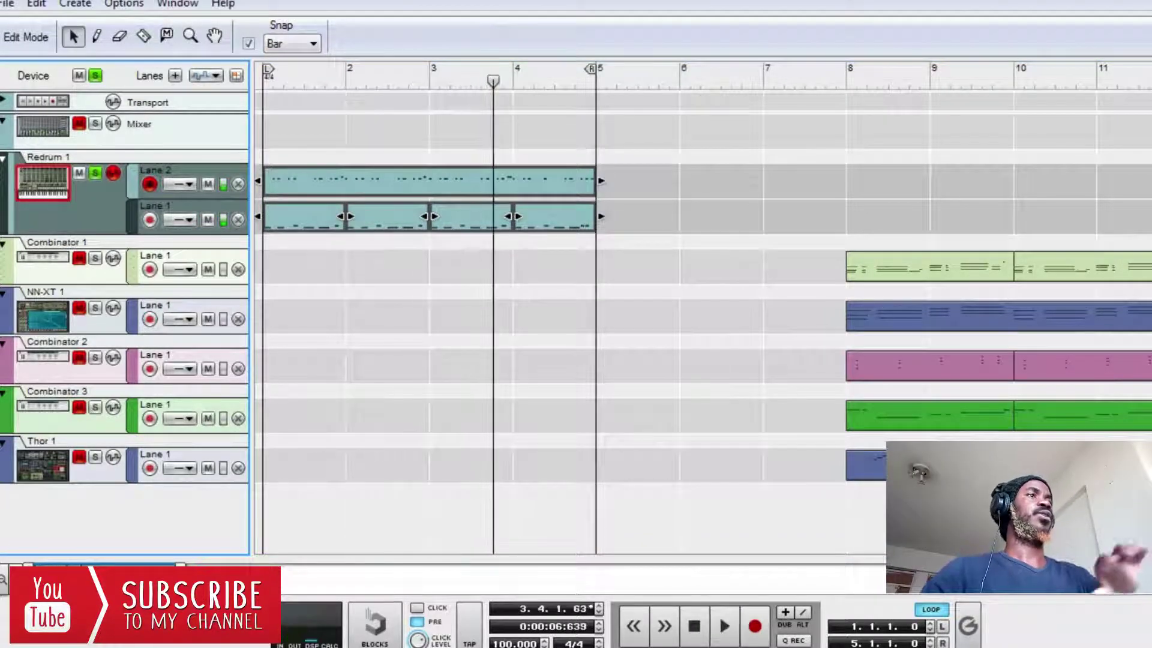
- Bring up the rack and open the patch browser to create an instrument after Combinator 1
{"action": "left_click", "coordinate": [482, 646]}
{"action": "left_click", "coordinate": [372, 564]}
{"action": "scroll", "coordinate": [605, 228], "scroll_direction": "up", "scroll_amount": 3}
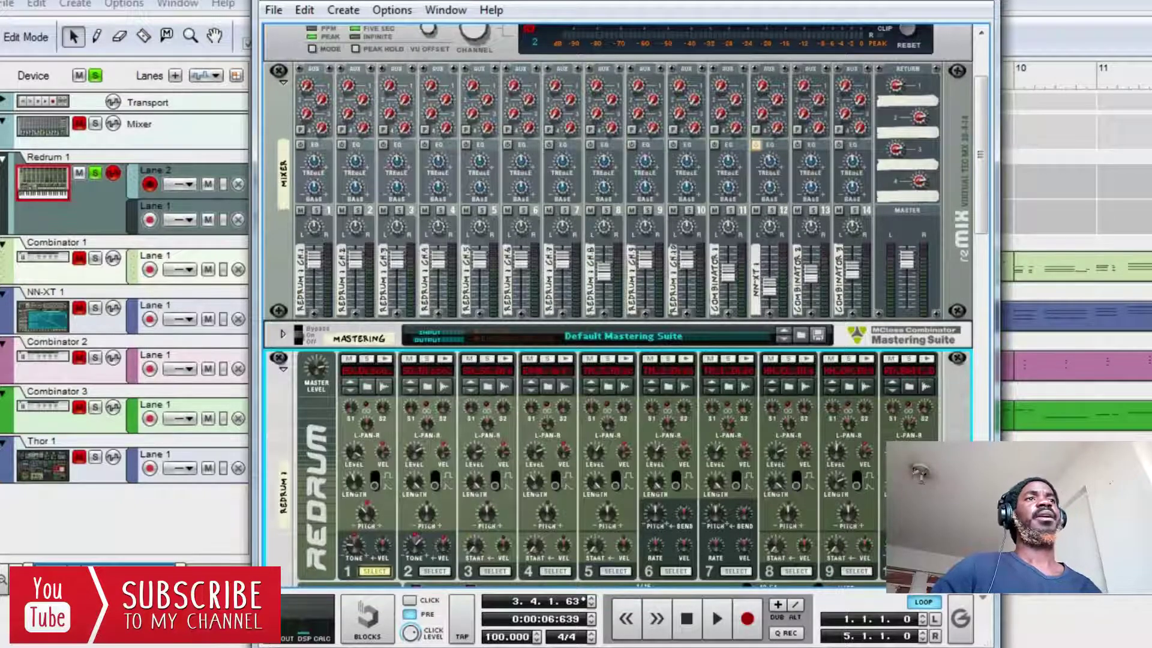
{"action": "scroll", "coordinate": [618, 300], "scroll_direction": "down", "scroll_amount": 5}
{"action": "right_click", "coordinate": [271, 178]}
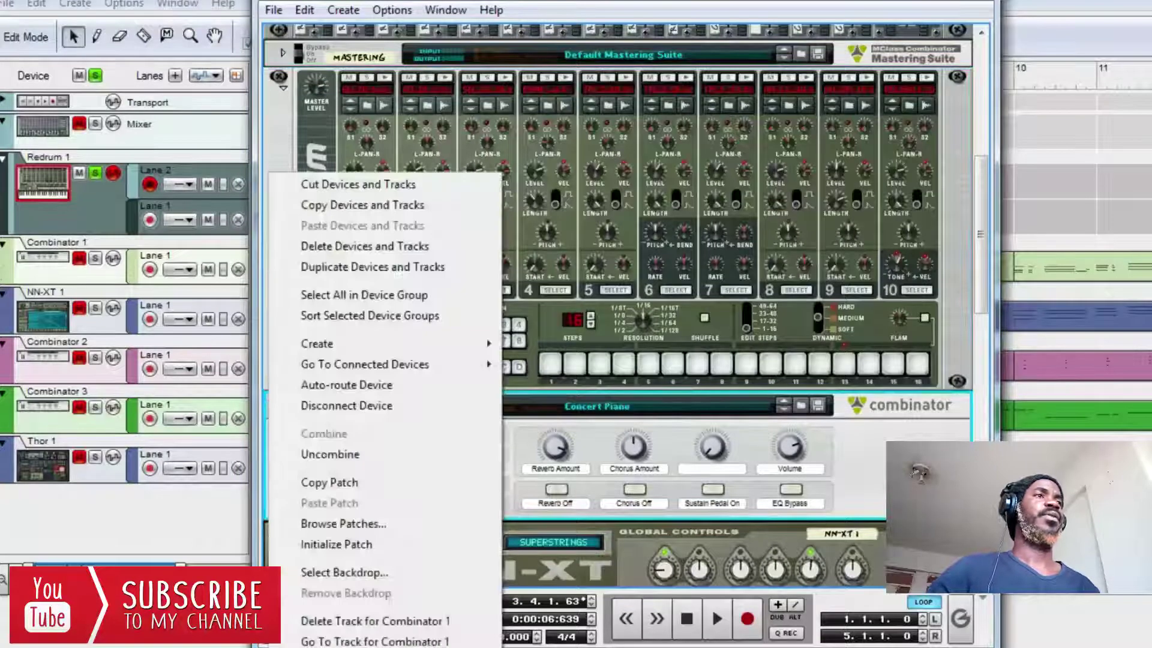
{"action": "mouse_move", "coordinate": [372, 343]}
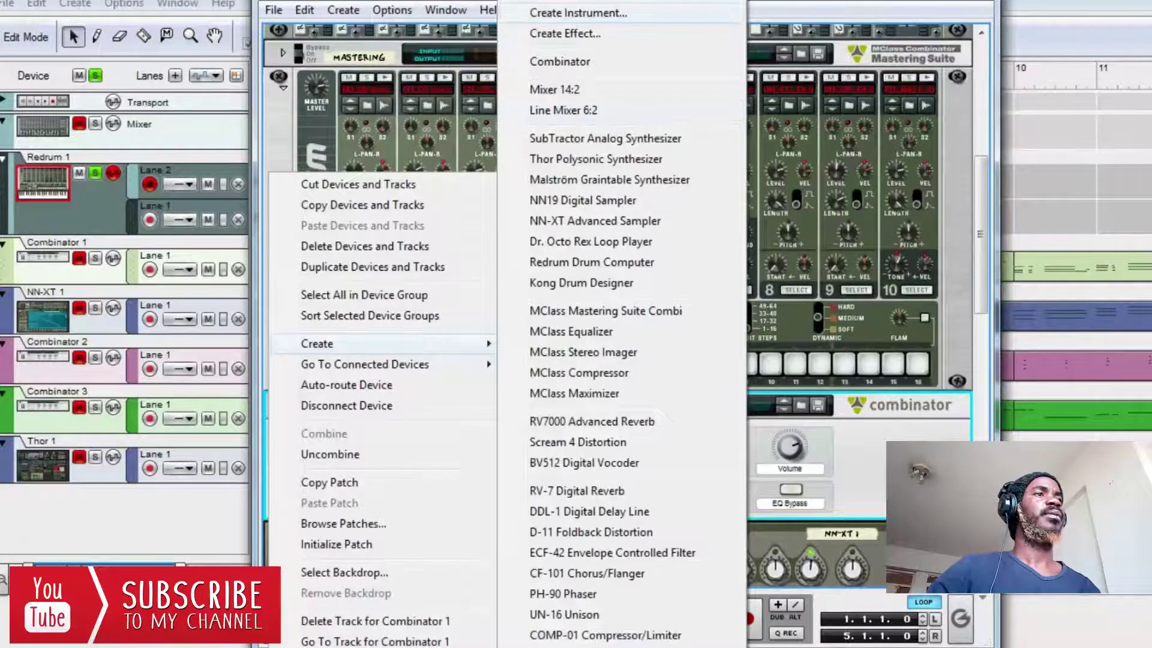
{"action": "left_click", "coordinate": [577, 13]}
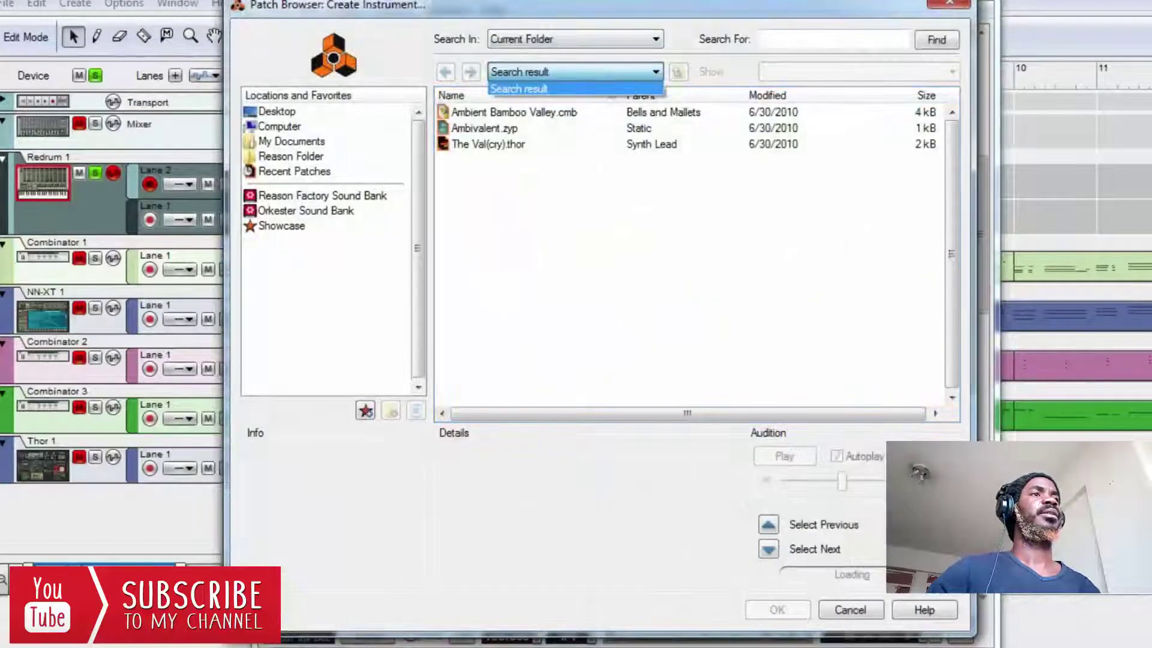
- Open the Acoustic Piano folder under Piano and Keyboard in the Reason Factory Sound Bank's ALL Instrument Patches
{"action": "left_click", "coordinate": [323, 196]}
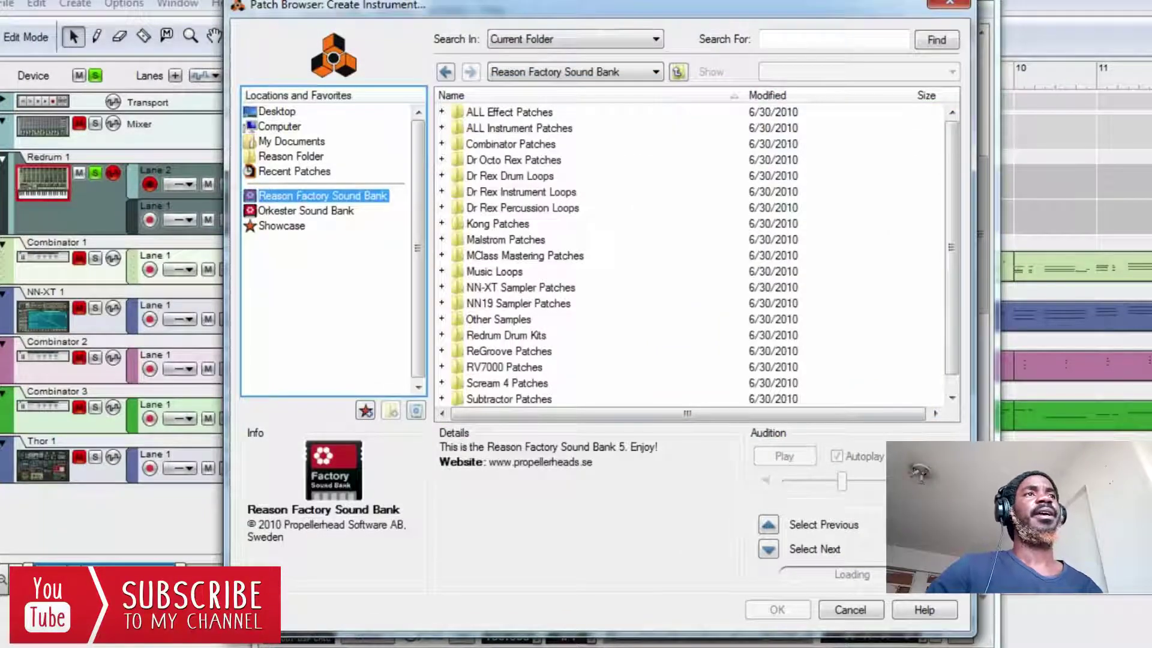
{"action": "double_click", "coordinate": [519, 128]}
{"action": "double_click", "coordinate": [511, 256]}
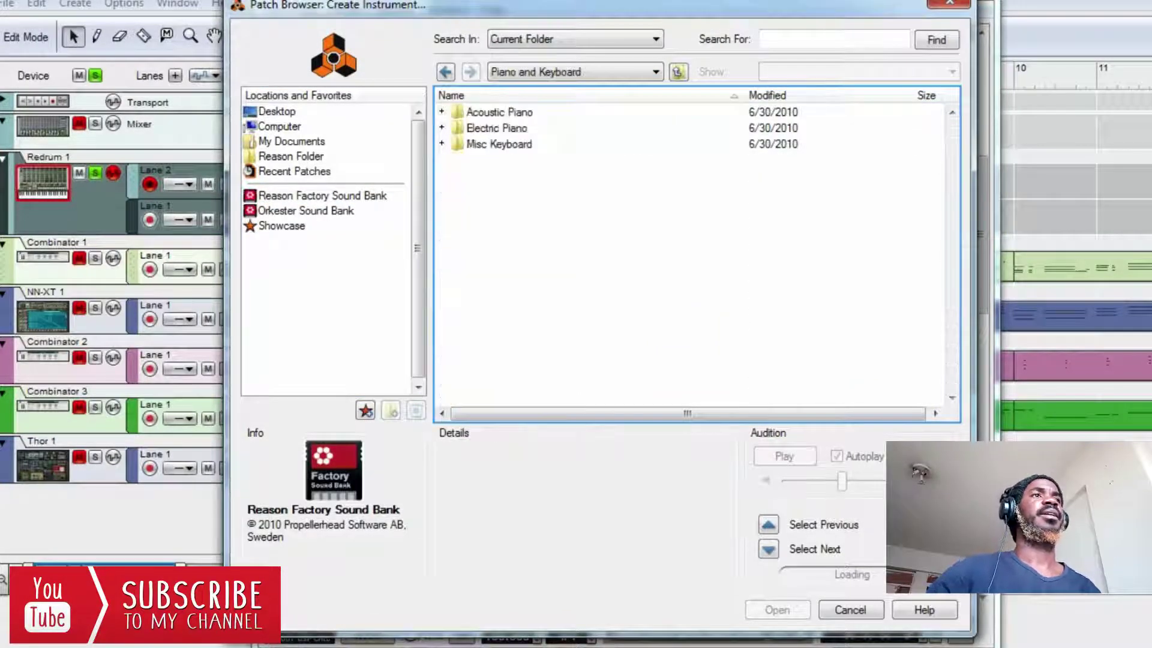
{"action": "left_click", "coordinate": [500, 112]}
{"action": "double_click", "coordinate": [500, 112]}
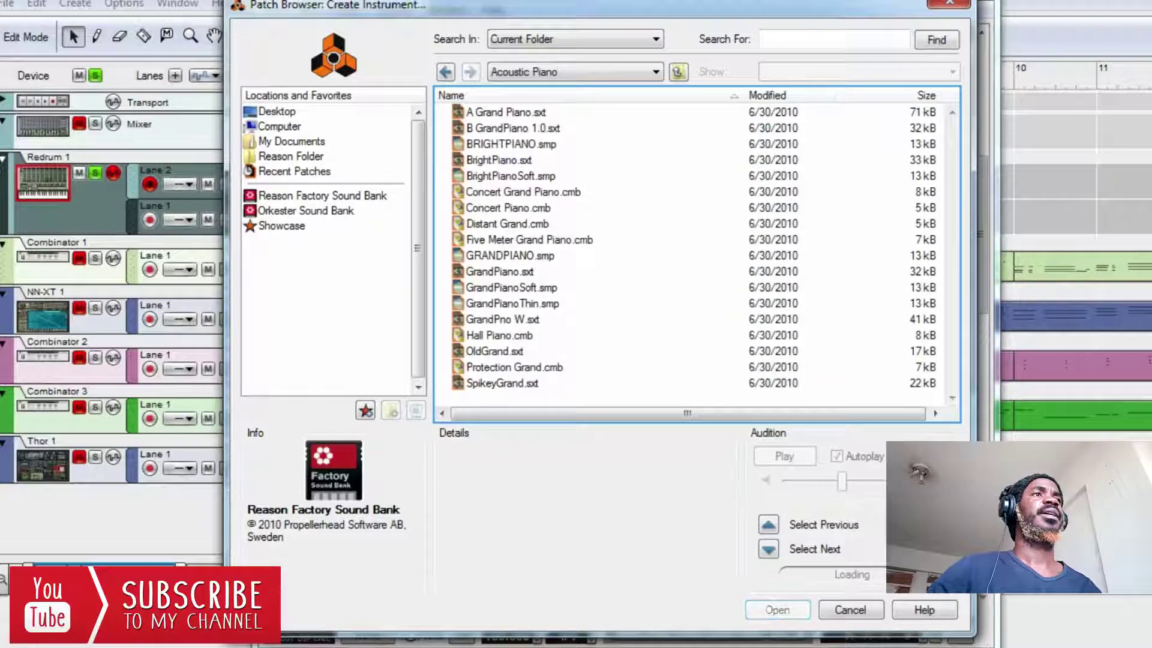
- Look at Concert Piano.cmb and Concert Grand Piano.cmb in the Acoustic Piano folder and close the patch browser without creating an instrument
{"action": "left_click", "coordinate": [508, 209]}
{"action": "left_click", "coordinate": [523, 192]}
{"action": "left_click", "coordinate": [850, 610]}
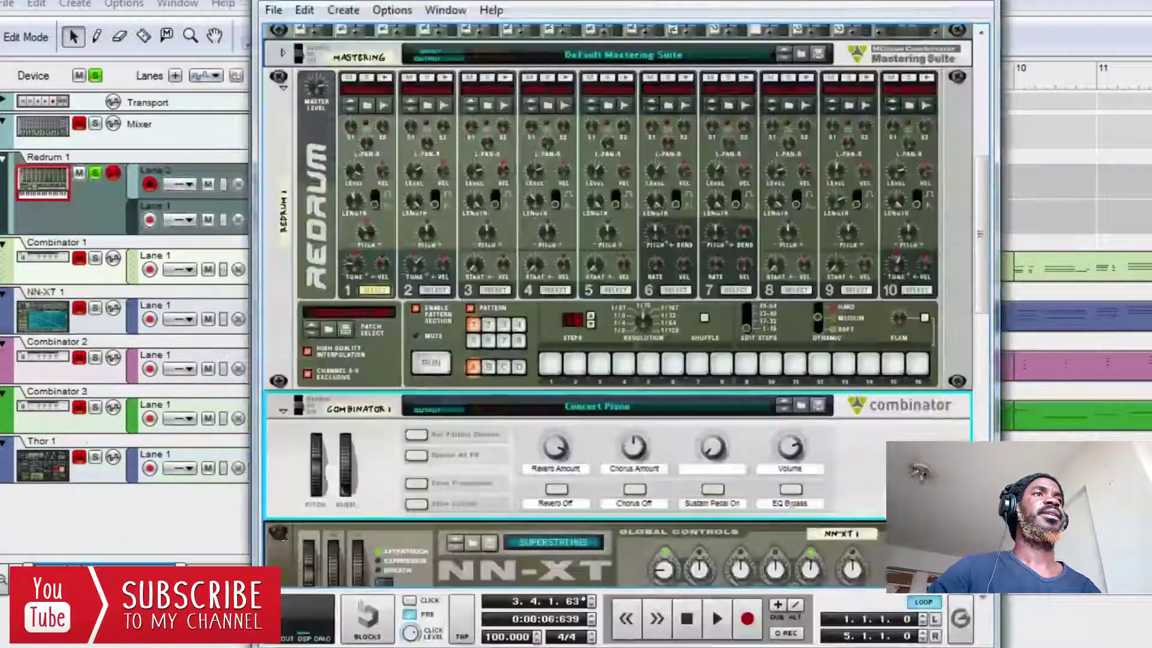
- Examine Combinator 1's device and its channel 11 fader on the rack mixer, and return to the arrangement
{"action": "scroll", "coordinate": [618, 306], "scroll_direction": "down", "scroll_amount": 3}
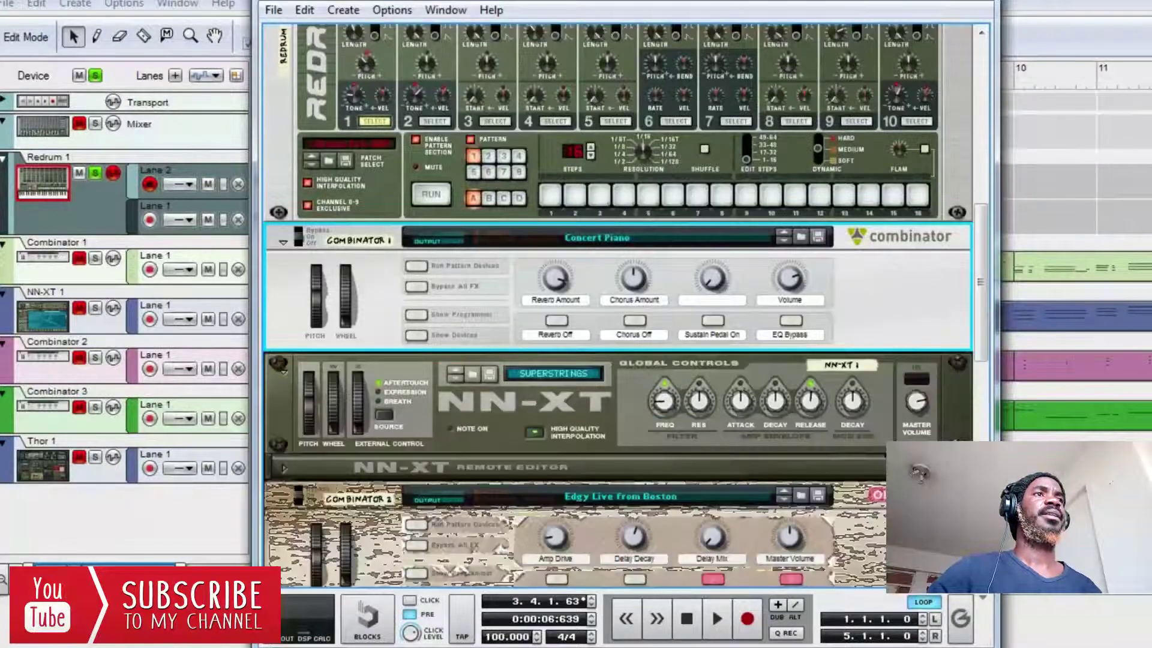
{"action": "scroll", "coordinate": [624, 306], "scroll_direction": "up", "scroll_amount": 8}
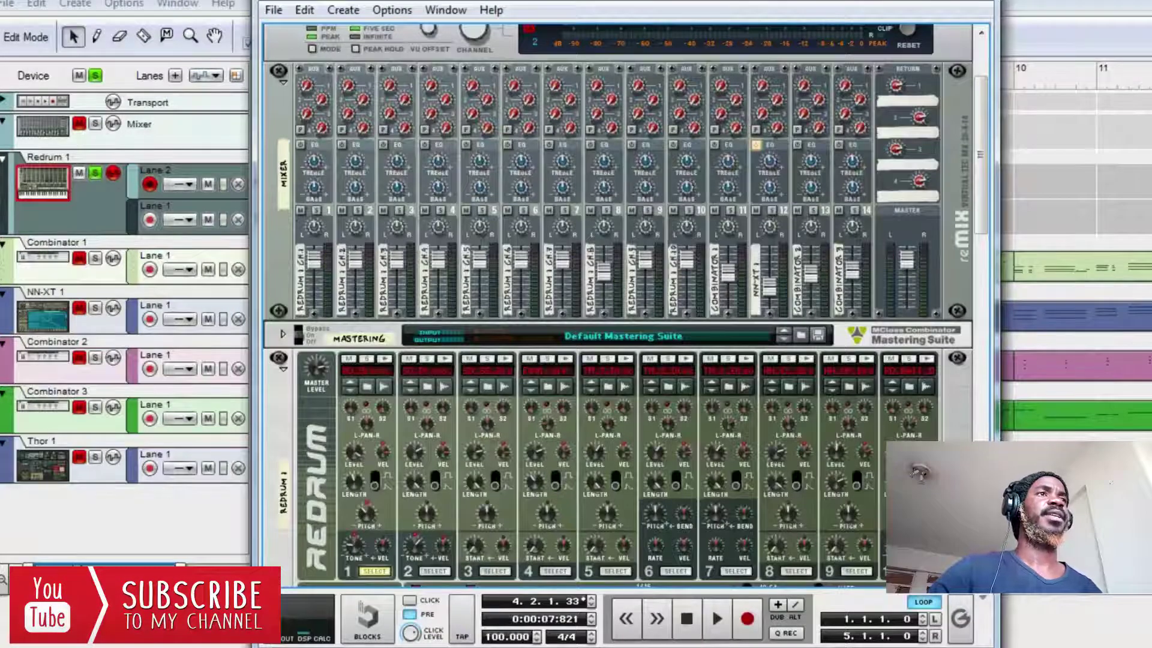
{"action": "left_click", "coordinate": [727, 274]}
{"action": "key", "text": "alt+Tab"}
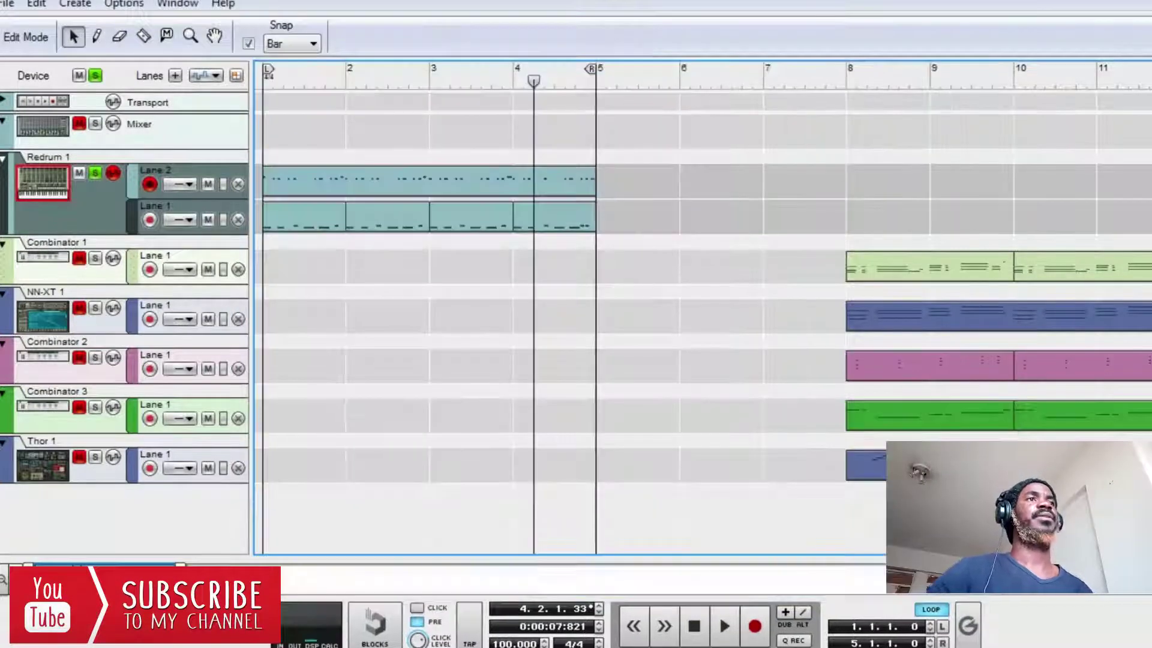
- Move Combinator 1's two clips from bar 8 to bar 1 and play them soloed together with Redrum
{"action": "left_click", "coordinate": [930, 266]}
{"action": "left_click_drag", "start_coordinate": [930, 266], "coordinate": [346, 267]}
{"action": "left_click", "coordinate": [95, 173]}
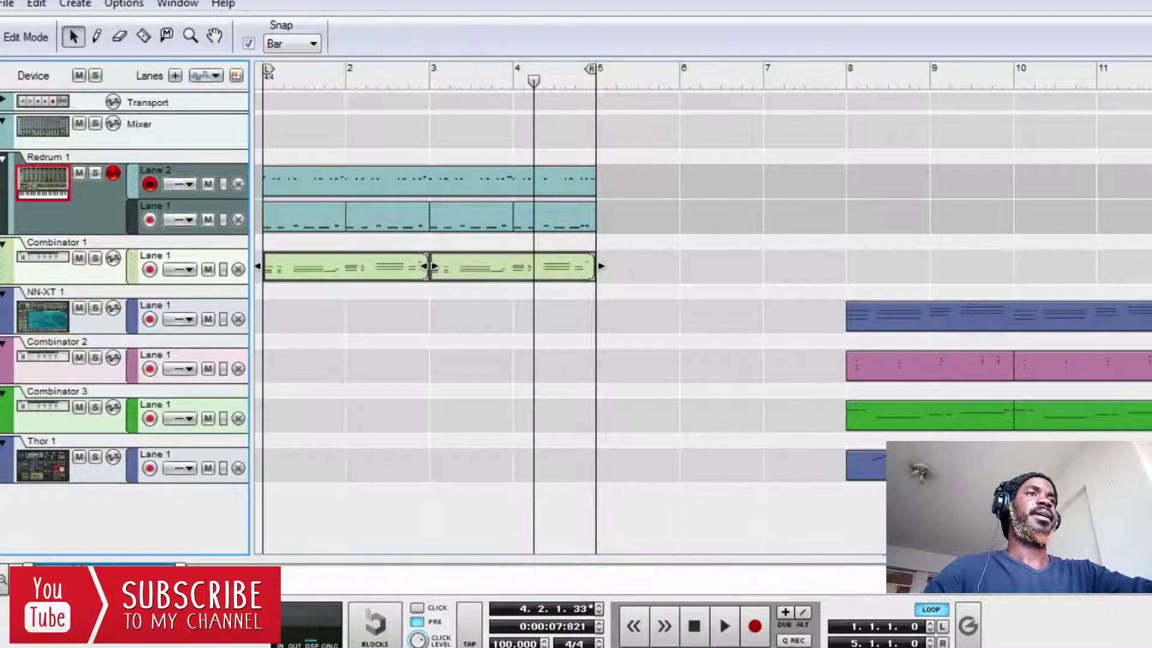
{"action": "left_click", "coordinate": [95, 258]}
{"action": "key", "text": "space"}
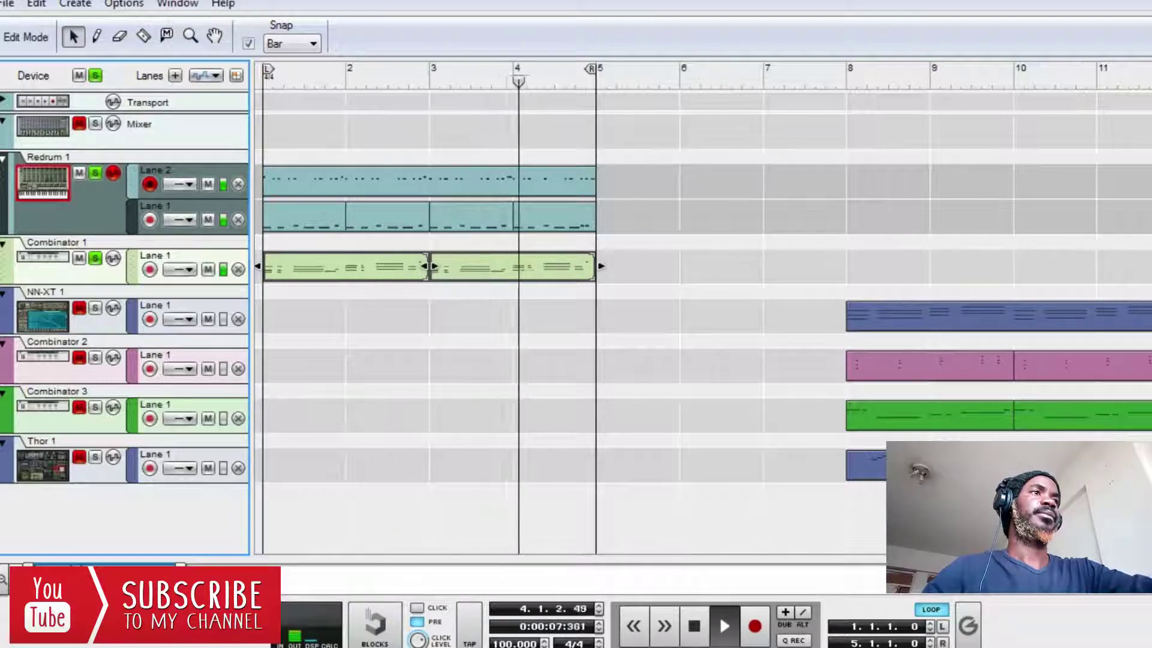
- Lower the mixer levels of Combinator 1 on channel 11 and Redrum channels 9 and 2 during playback, and stop
{"action": "left_click", "coordinate": [483, 646]}
{"action": "left_click", "coordinate": [382, 579]}
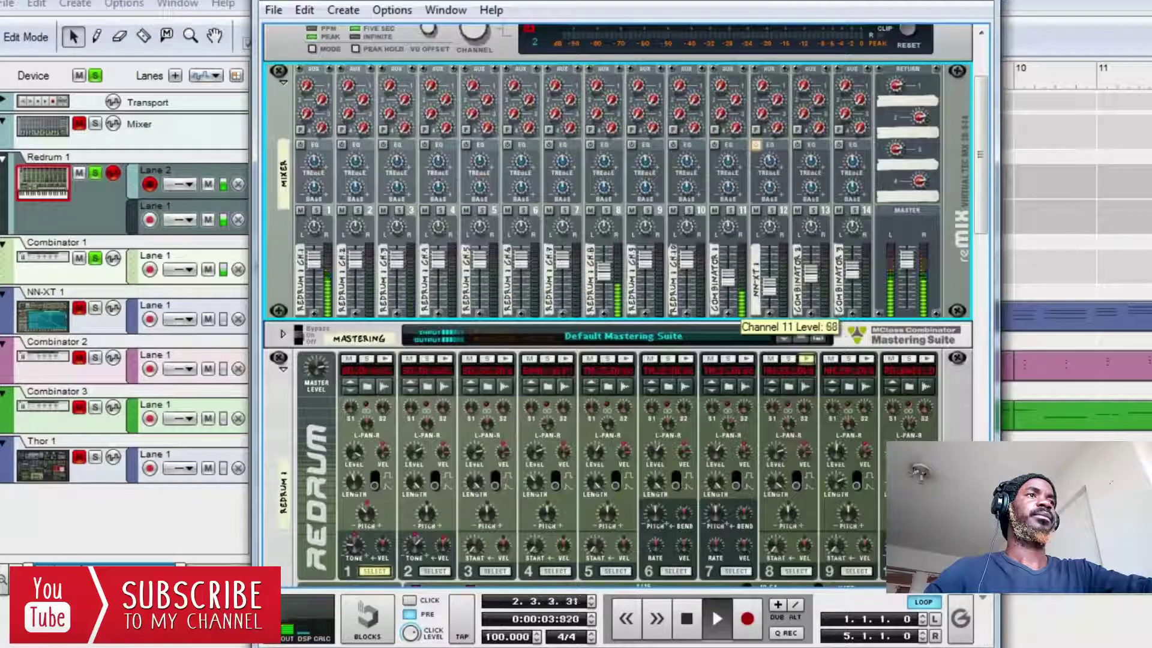
{"action": "left_click_drag", "start_coordinate": [728, 276], "coordinate": [728, 286]}
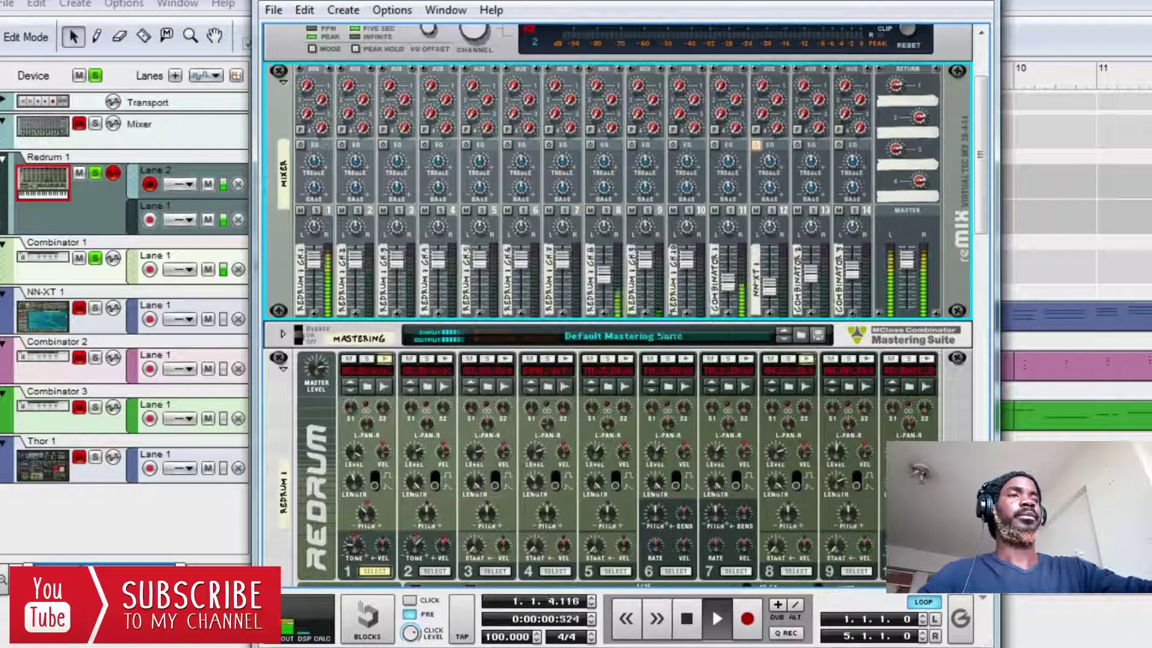
{"action": "left_click_drag", "start_coordinate": [645, 260], "coordinate": [645, 268]}
{"action": "left_click_drag", "start_coordinate": [355, 259], "coordinate": [355, 266]}
{"action": "key", "text": "alt+Tab"}
{"action": "key", "text": "space"}
{"action": "key", "text": "alt+Tab"}
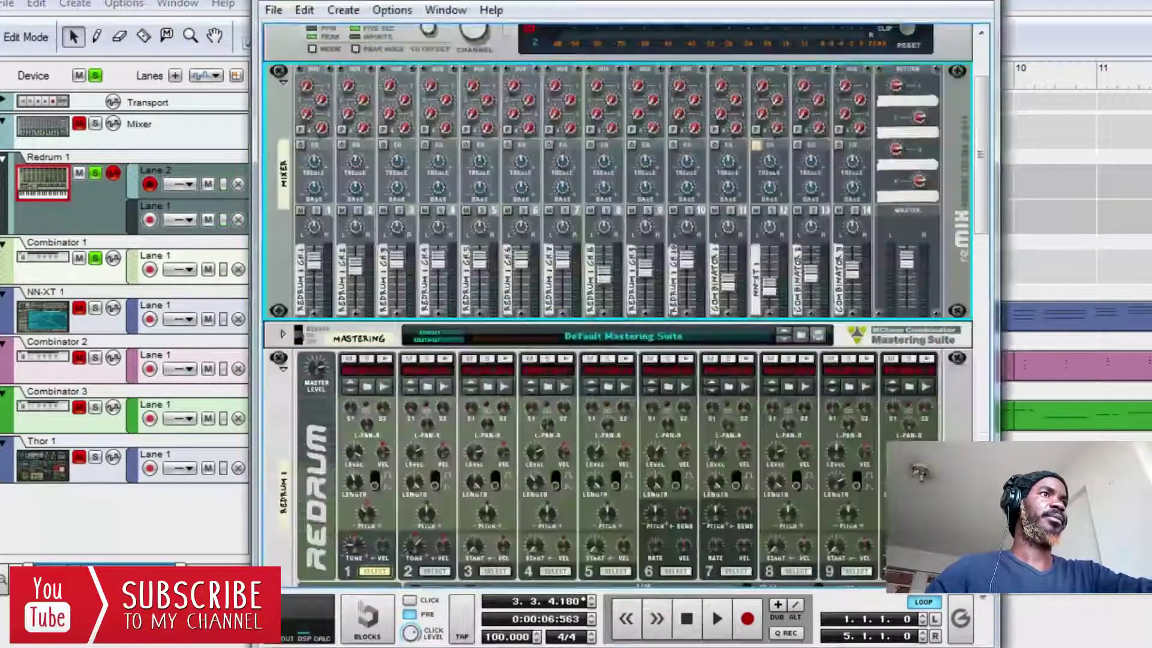
- Open the Reason Factory Sound Bank's Strings folder under ALL Instrument Patches to create an instrument after NN-XT 1
{"action": "scroll", "coordinate": [618, 306], "scroll_direction": "down", "scroll_amount": 1}
{"action": "scroll", "coordinate": [618, 306], "scroll_direction": "up", "scroll_amount": 2}
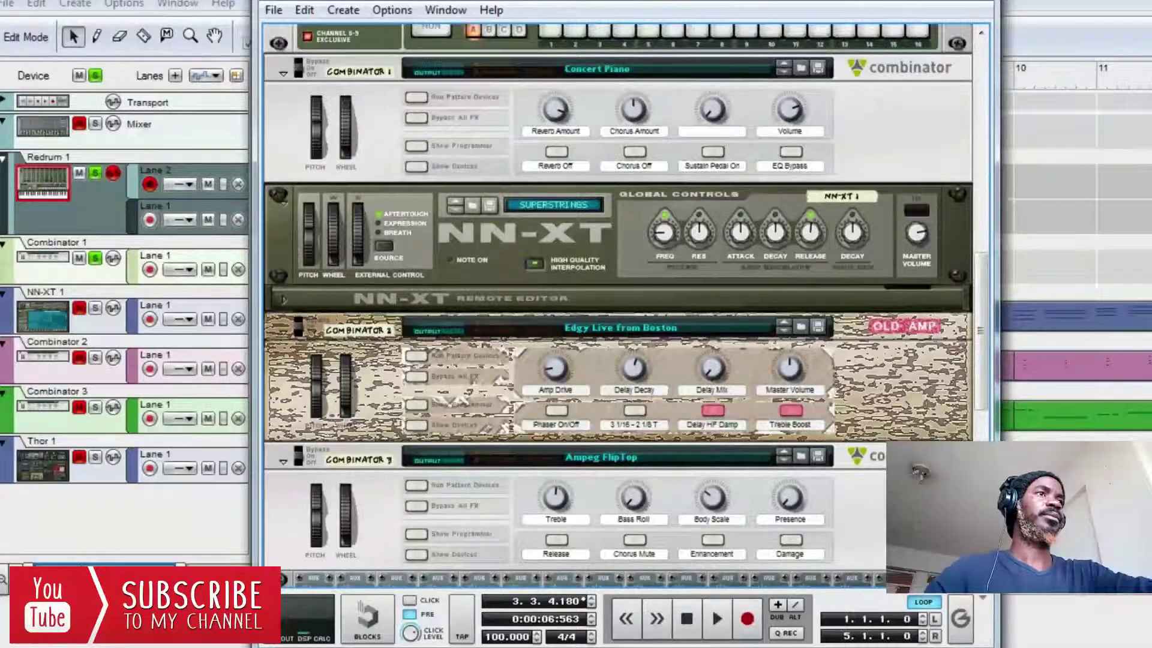
{"action": "right_click", "coordinate": [273, 203]}
{"action": "mouse_move", "coordinate": [319, 161]}
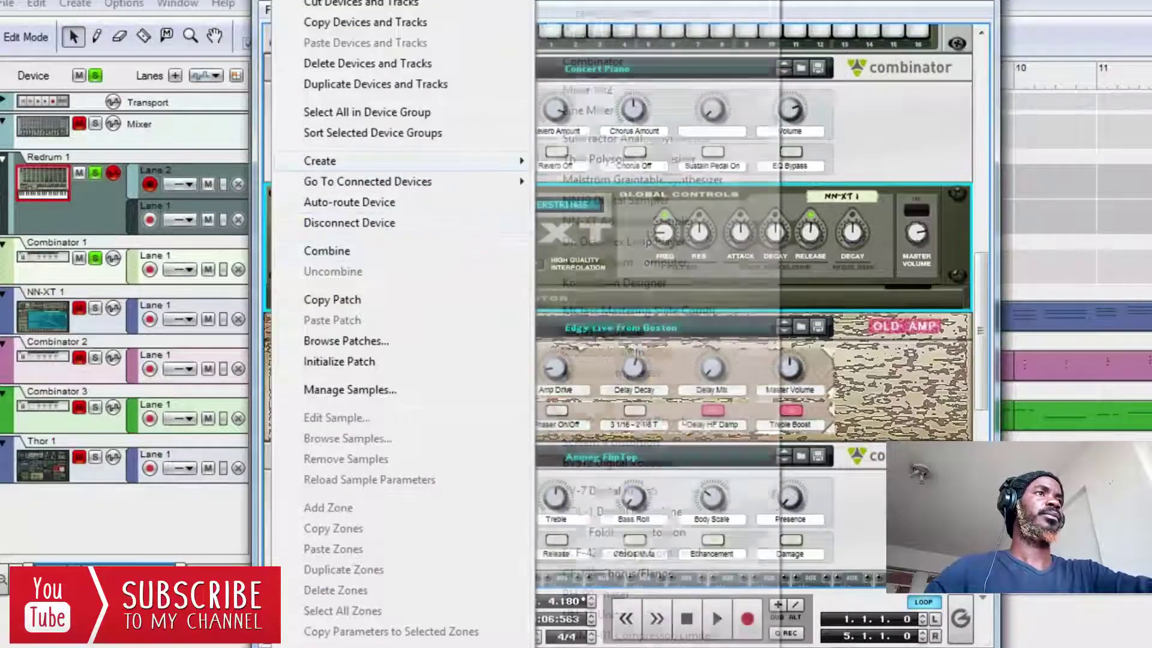
{"action": "left_click", "coordinate": [611, 12]}
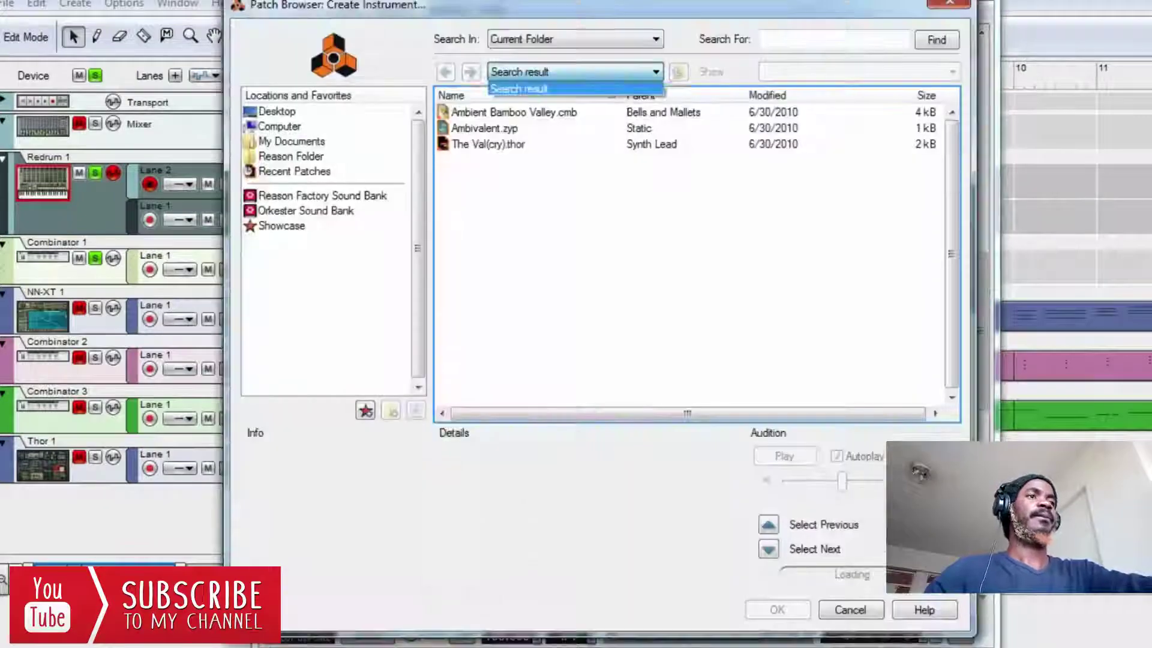
{"action": "left_click", "coordinate": [576, 88]}
{"action": "left_click", "coordinate": [323, 196]}
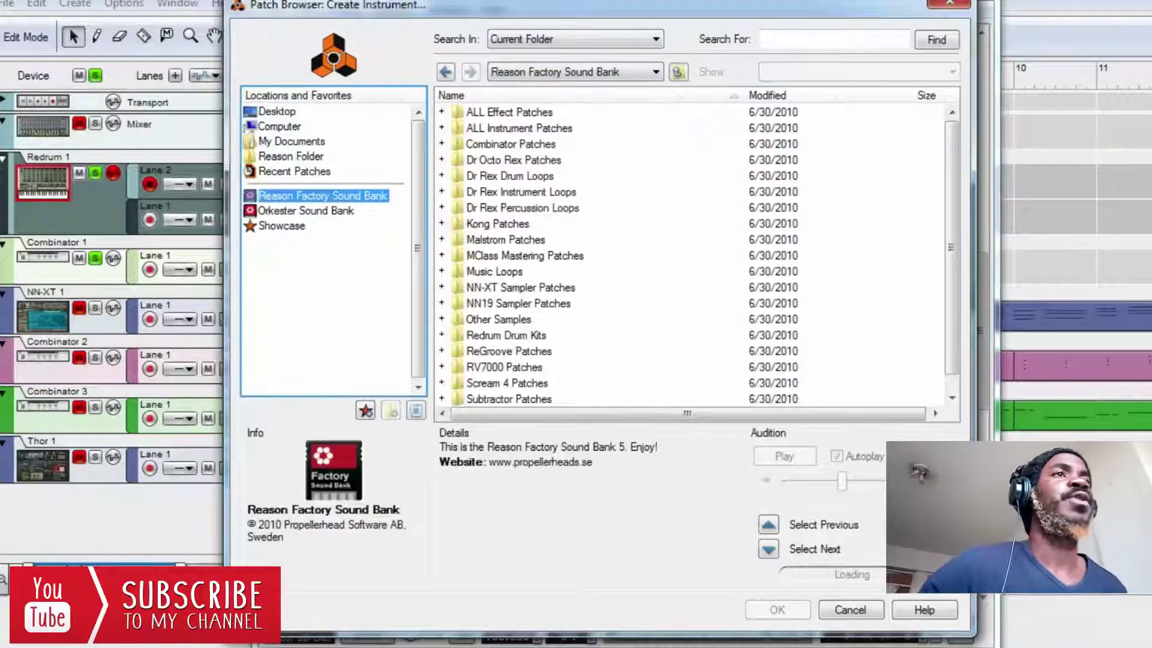
{"action": "double_click", "coordinate": [519, 128]}
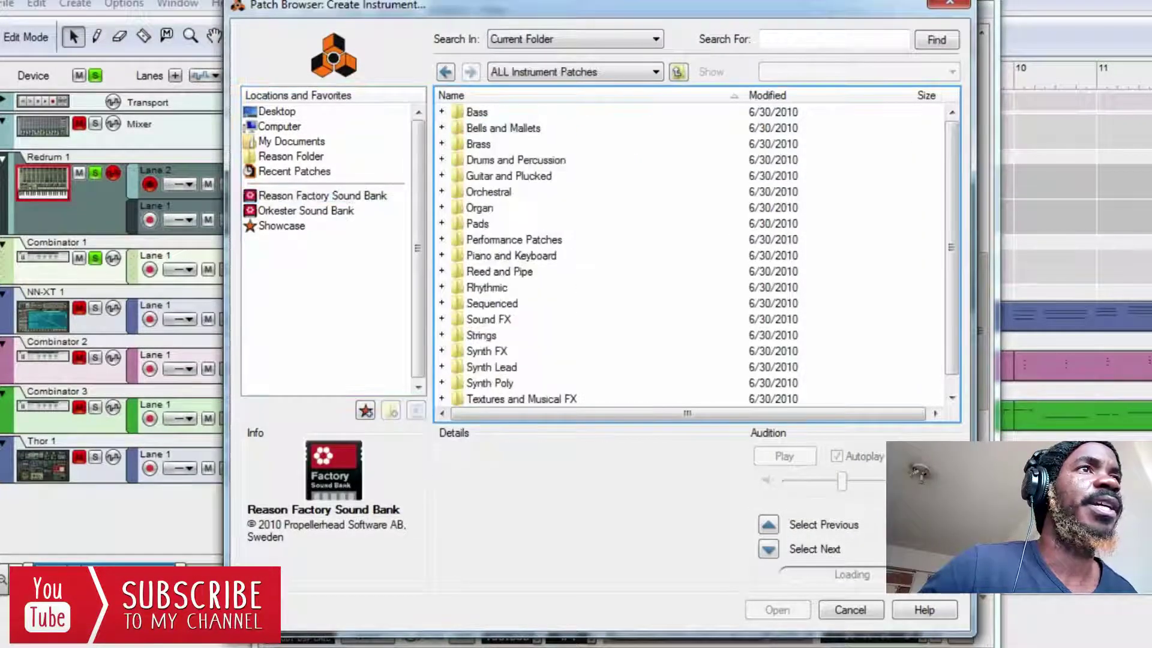
{"action": "double_click", "coordinate": [482, 336]}
- Try SUPERSTRINGS.sxt from the Strings folder as a new NN-XT instrument and discard it
{"action": "scroll", "coordinate": [481, 335], "scroll_direction": "down", "scroll_amount": 5}
{"action": "scroll", "coordinate": [696, 252], "scroll_direction": "down", "scroll_amount": 15}
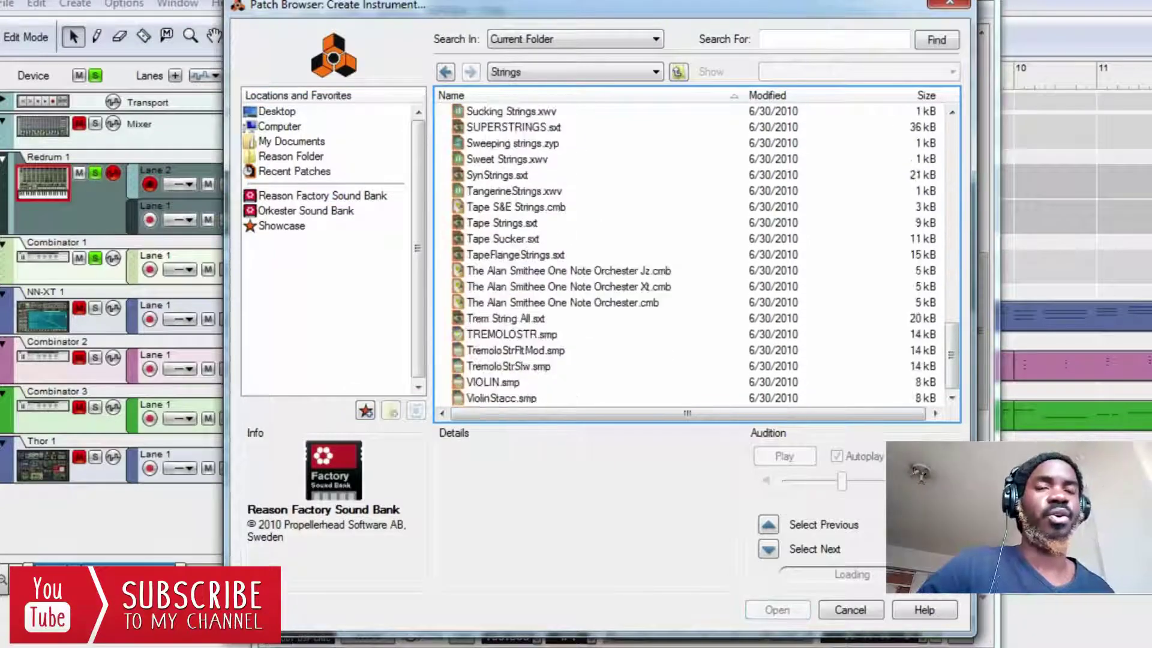
{"action": "scroll", "coordinate": [695, 252], "scroll_direction": "up", "scroll_amount": 2}
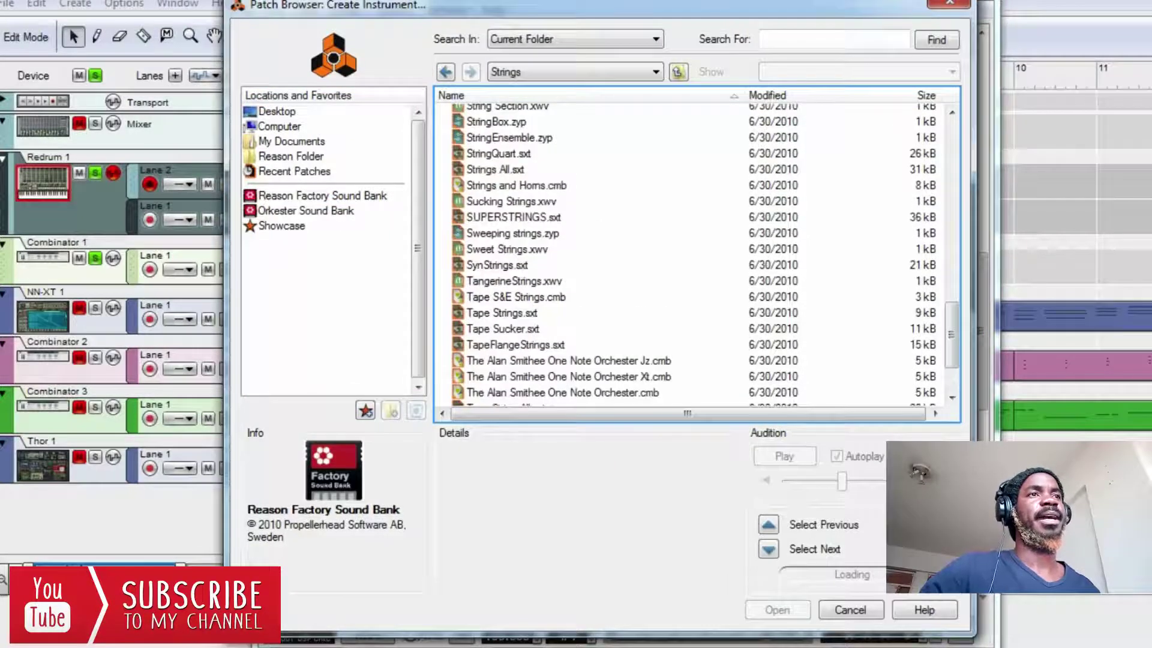
{"action": "double_click", "coordinate": [514, 217]}
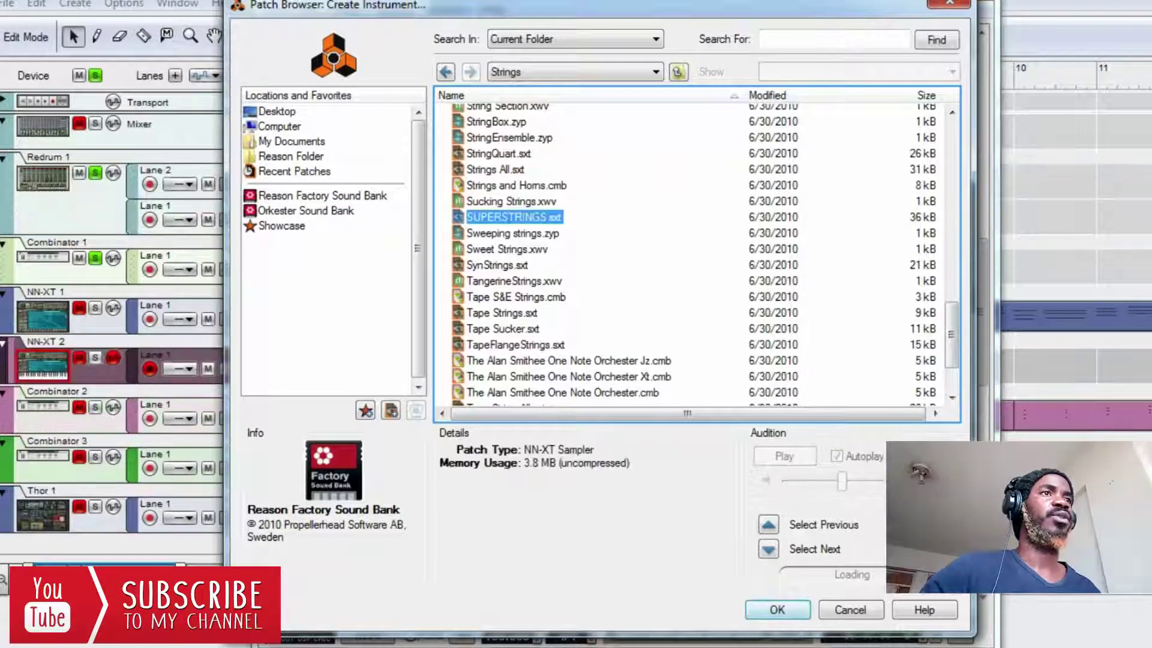
{"action": "key", "text": "ctrl+z"}
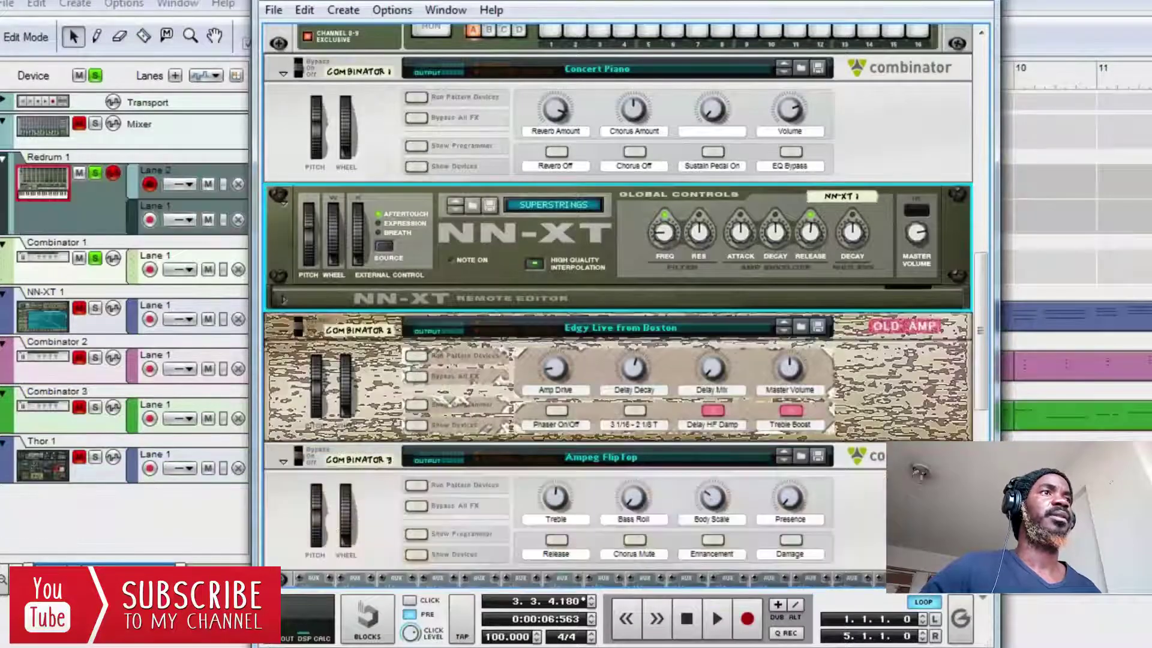
- Move NN-XT 1's four-bar clip from bar 8 to bar 1 and play it soloed with Redrum
{"action": "key", "text": "alt+Tab"}
{"action": "left_click", "coordinate": [843, 316]}
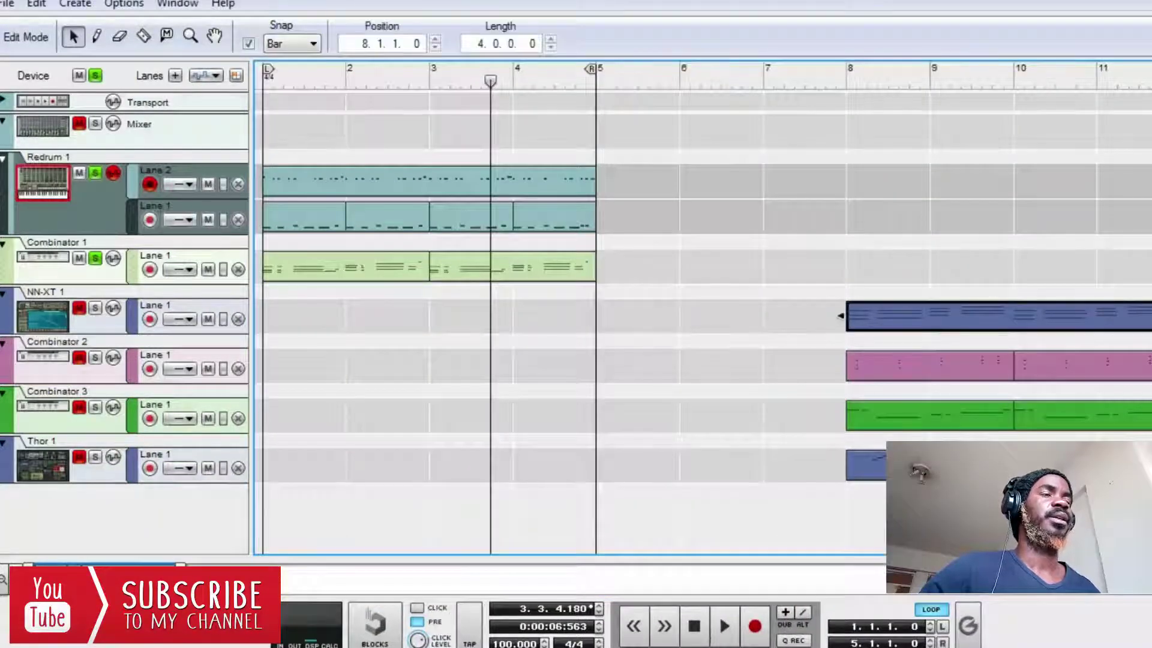
{"action": "left_click", "coordinate": [43, 316]}
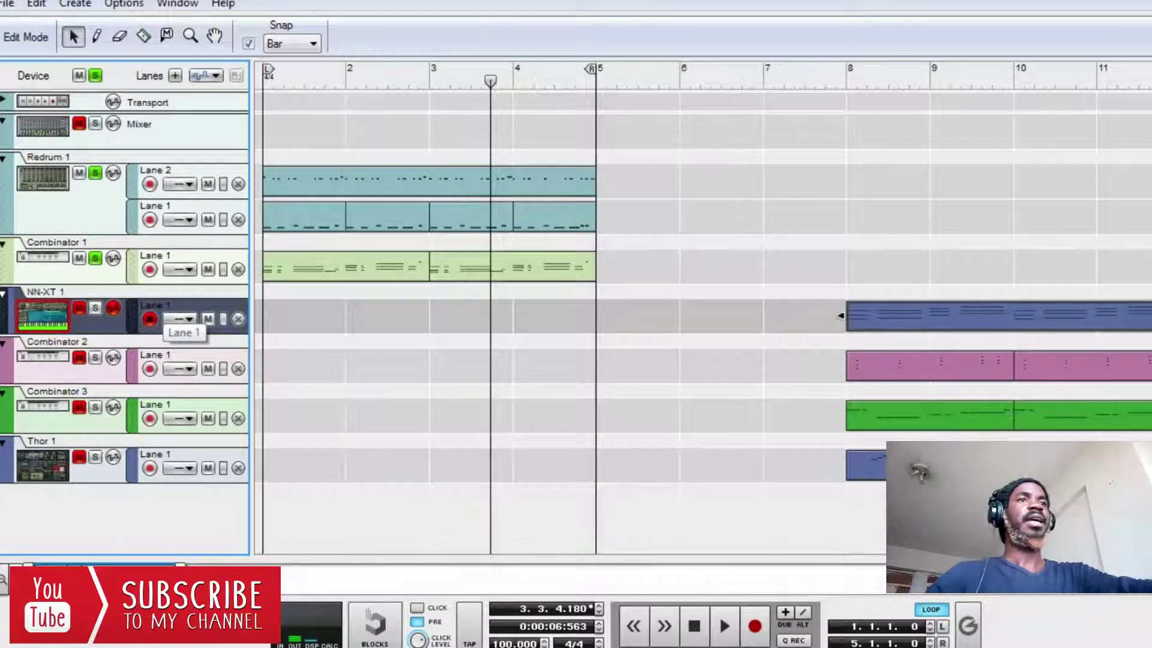
{"action": "left_click_drag", "start_coordinate": [843, 316], "coordinate": [260, 316]}
{"action": "key", "text": "shift+Return"}
{"action": "key", "text": "space"}
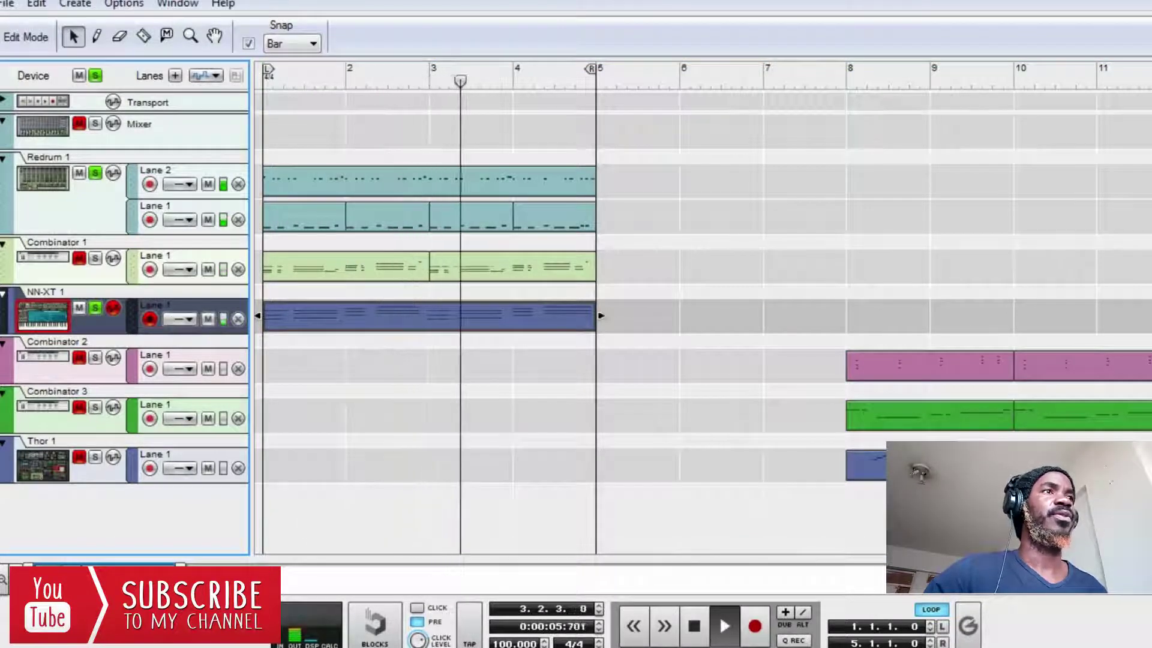
- Bring up the rack and listen to the loop while examining NN-XT 1's filter frequency
{"action": "key", "text": "space"}
{"action": "mouse_move", "coordinate": [483, 645]}
{"action": "left_click", "coordinate": [386, 576]}
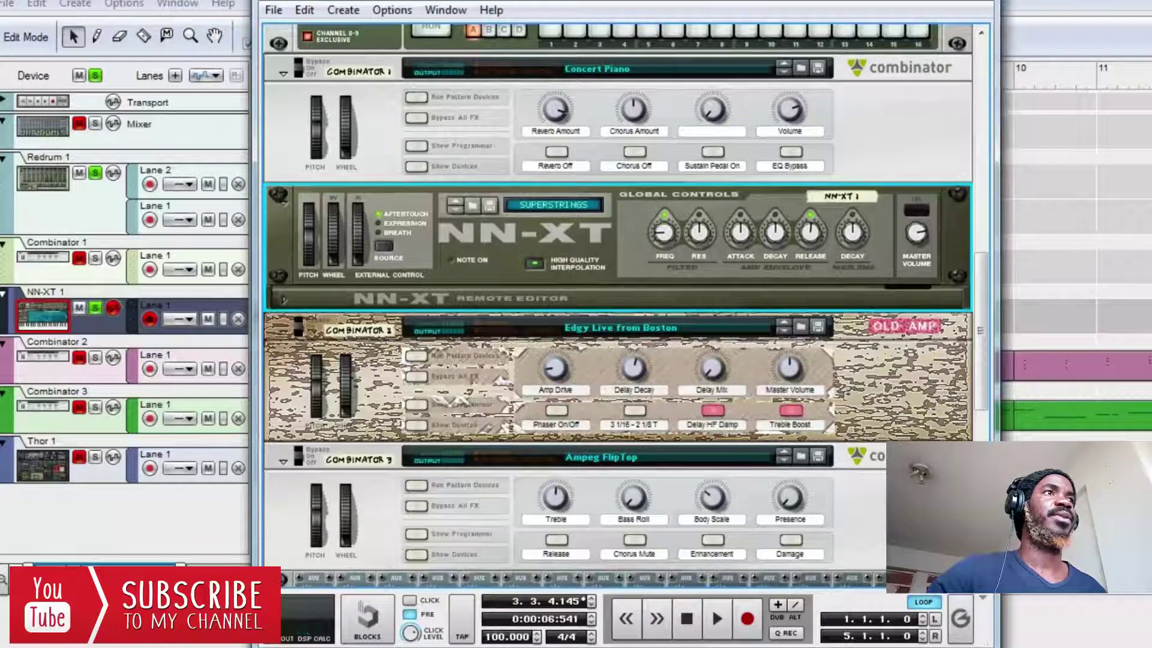
{"action": "left_click", "coordinate": [711, 607]}
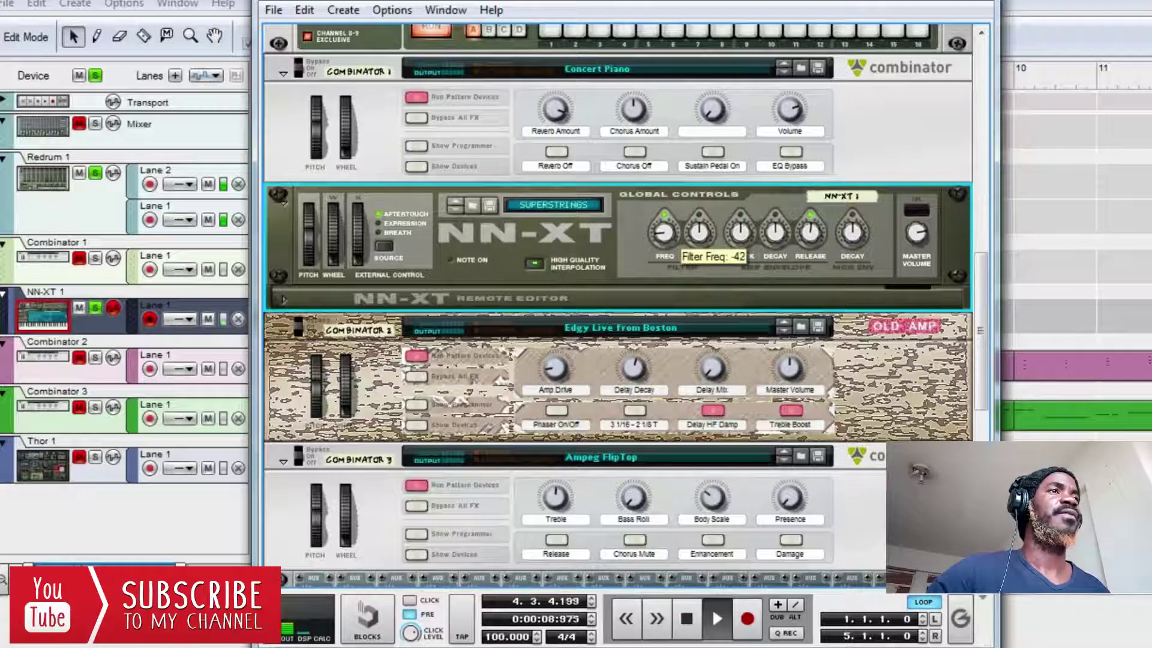
{"action": "left_click", "coordinate": [712, 607]}
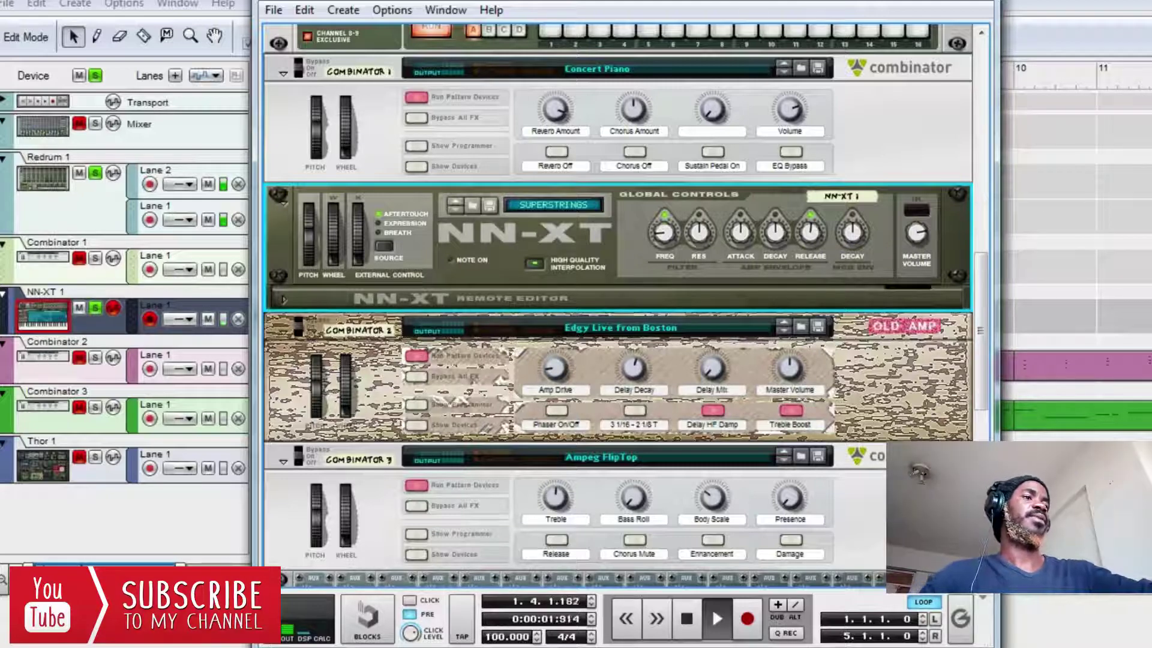
- Stop playback in the arrangement and move Combinator 2's two clips from bar 8 to bar 1
{"action": "key", "text": "alt+Tab"}
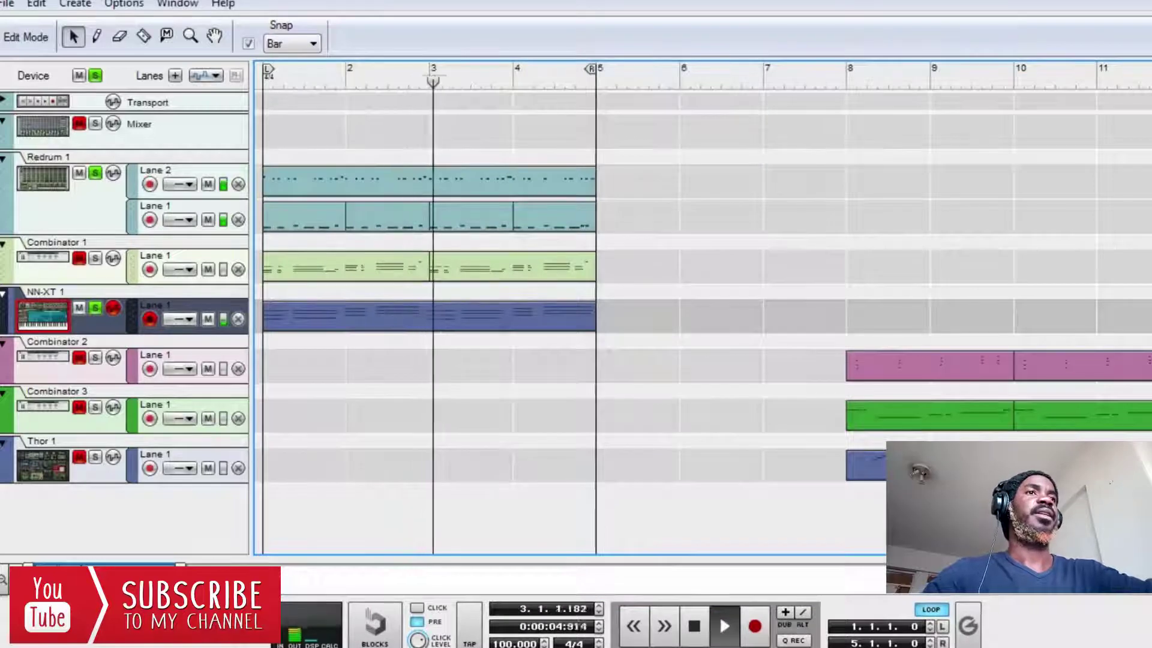
{"action": "left_click", "coordinate": [929, 366]}
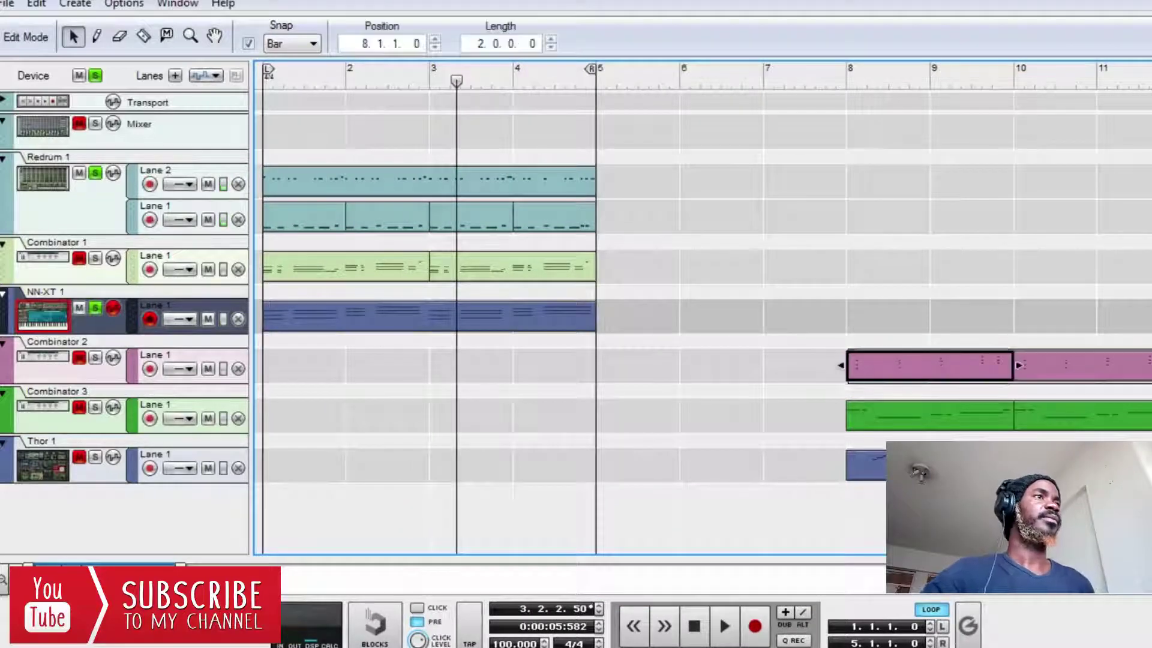
{"action": "left_click", "coordinate": [1063, 366], "text": "shift"}
{"action": "left_click_drag", "start_coordinate": [1063, 366], "coordinate": [480, 366]}
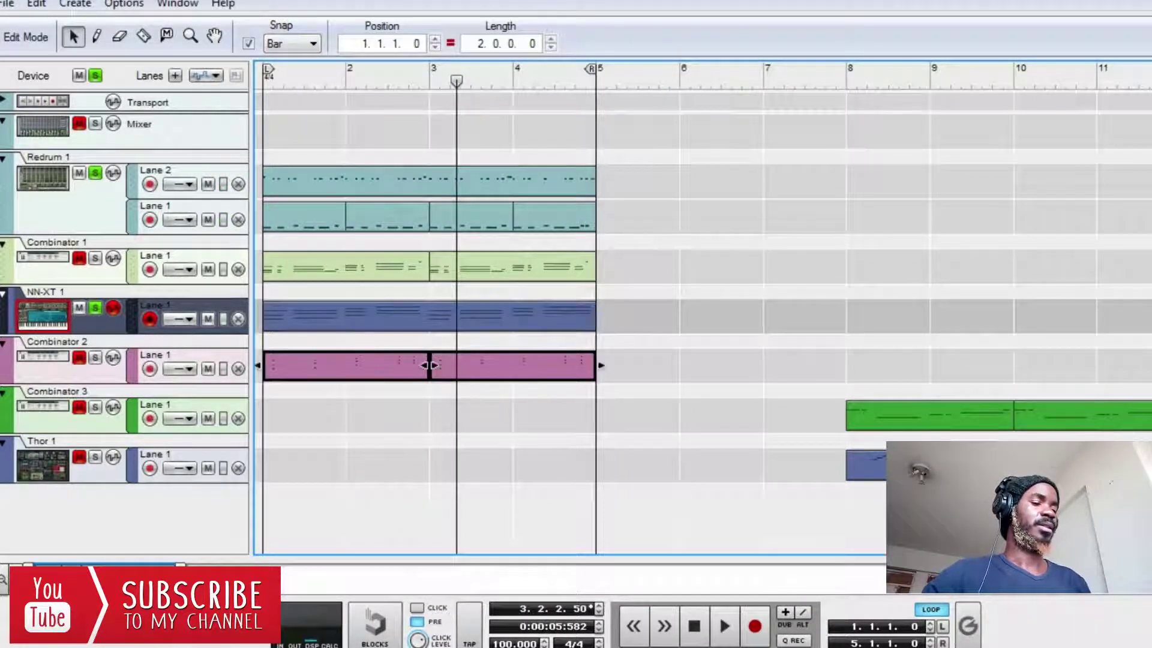
- Look up Combinator 2's patch in the Electric Guitar folder of the patch browser and close it without changing the patch
{"action": "key", "text": "F7"}
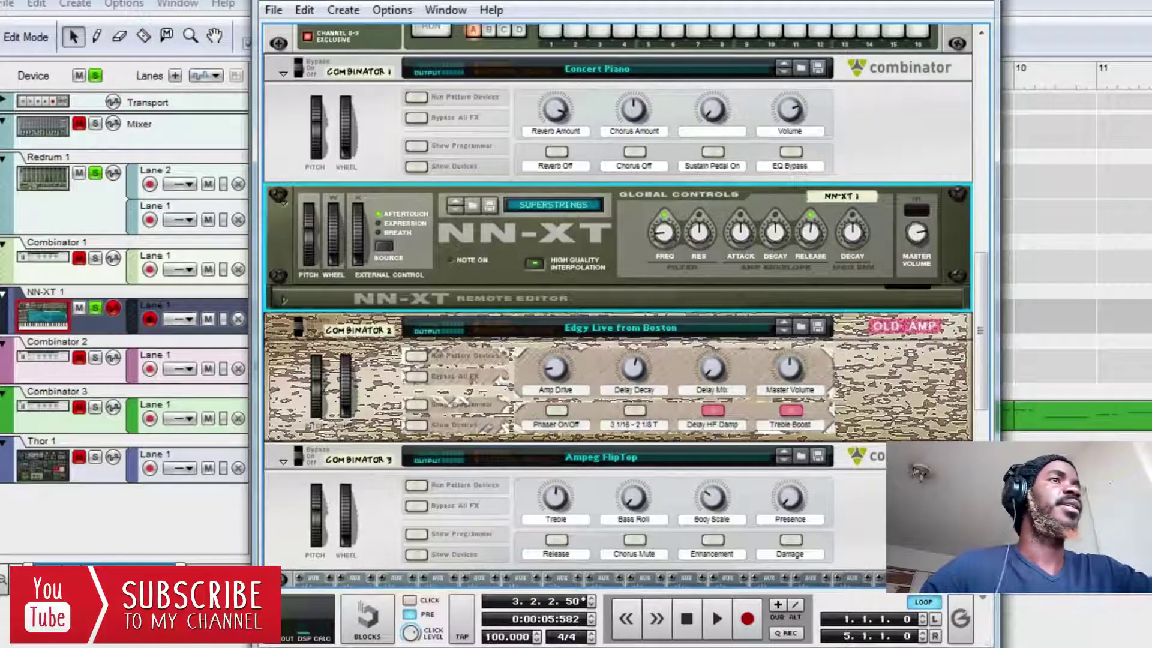
{"action": "right_click", "coordinate": [296, 346]}
{"action": "left_click", "coordinate": [369, 524]}
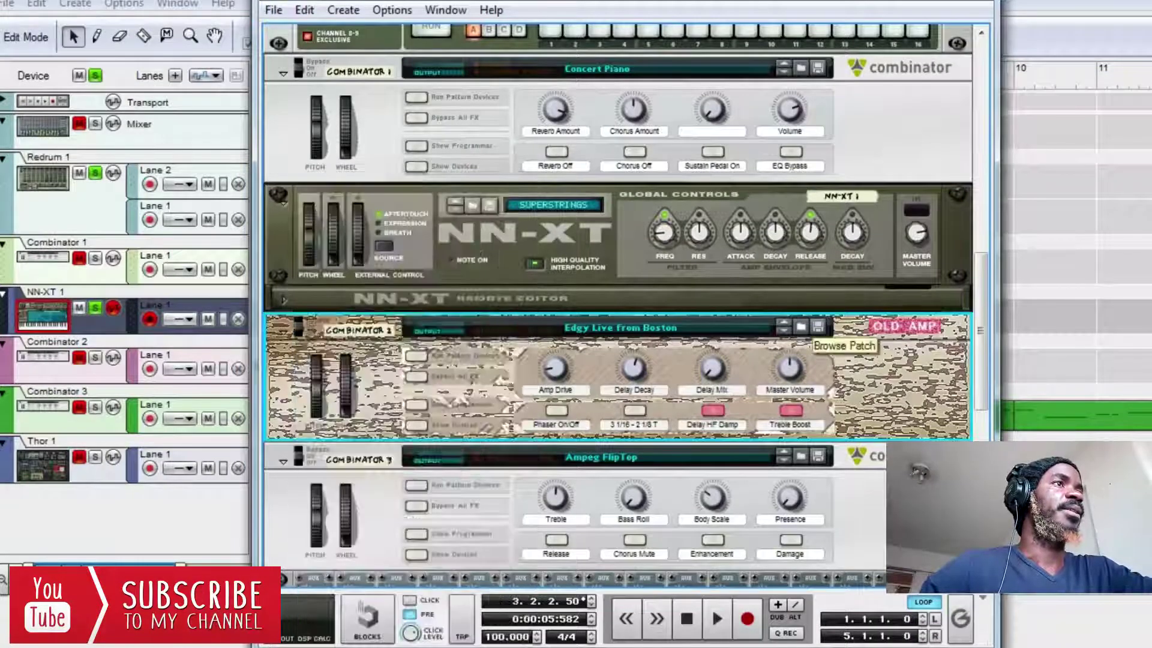
{"action": "left_click", "coordinate": [669, 72]}
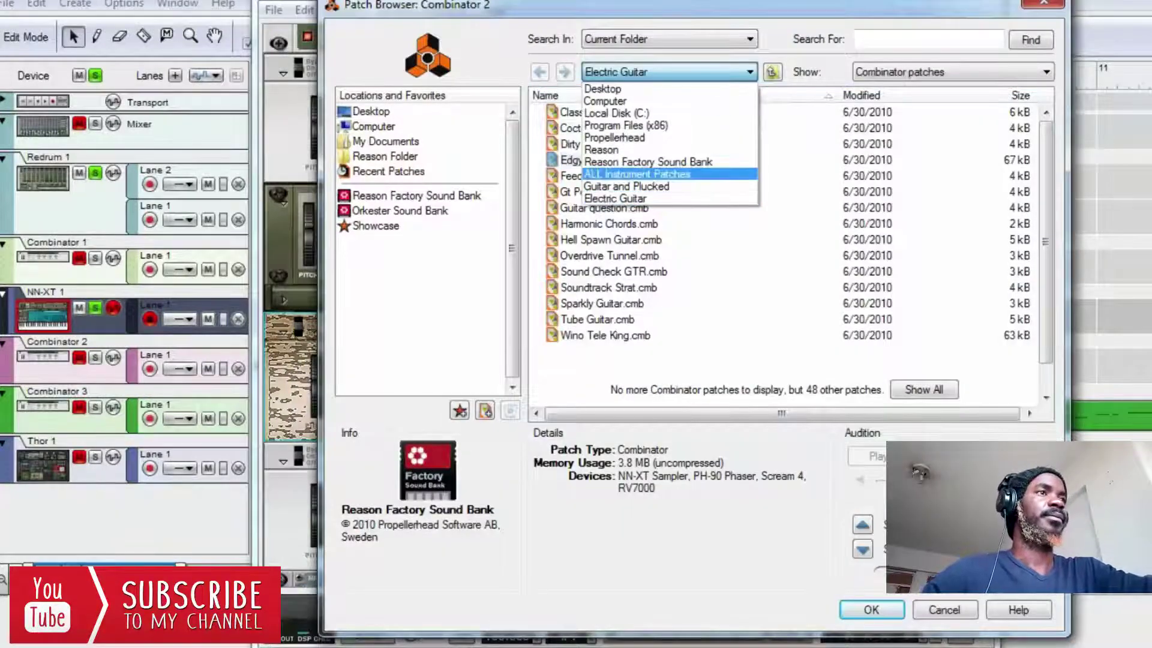
{"action": "left_click", "coordinate": [669, 200]}
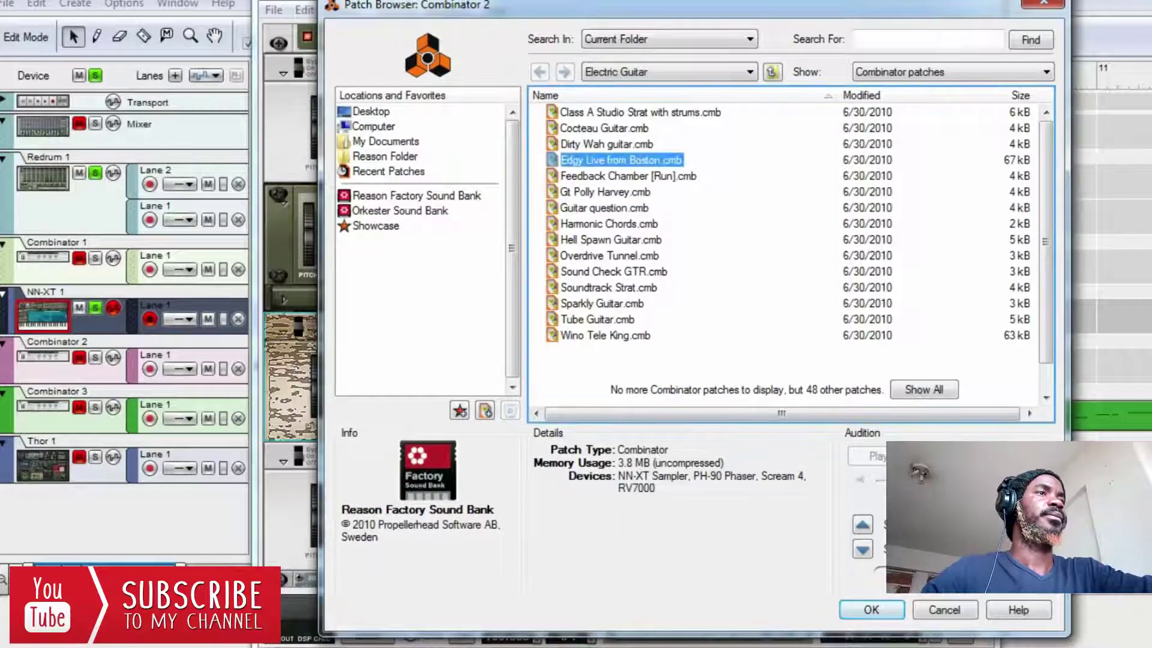
{"action": "left_click", "coordinate": [945, 610]}
- Select Combinator 2's track in the arrangement, play it soloed with Redrum and NN-XT 1, and stop
{"action": "left_click", "coordinate": [1074, 336]}
{"action": "left_click", "coordinate": [43, 361]}
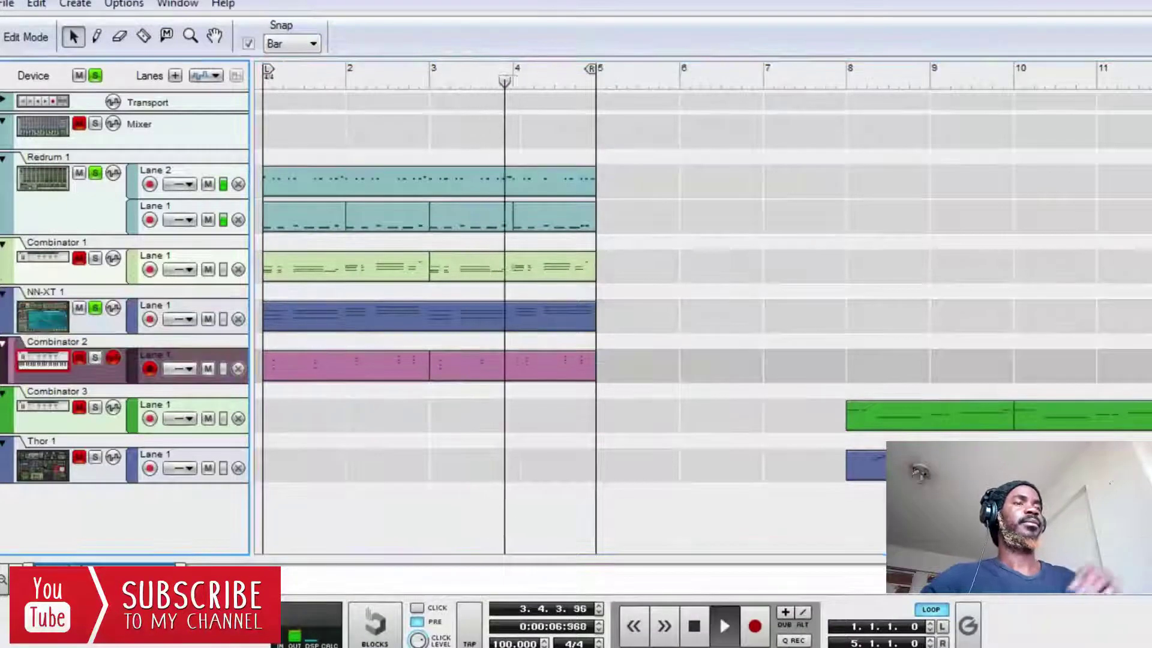
{"action": "left_click", "coordinate": [95, 358]}
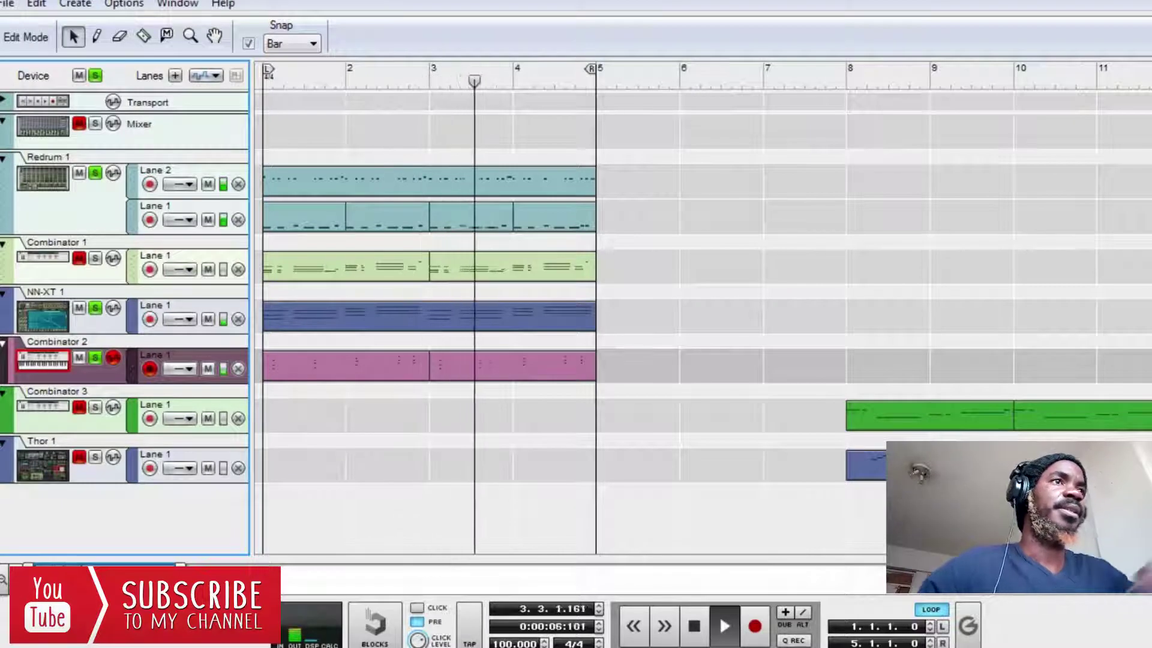
{"action": "key", "text": "space"}
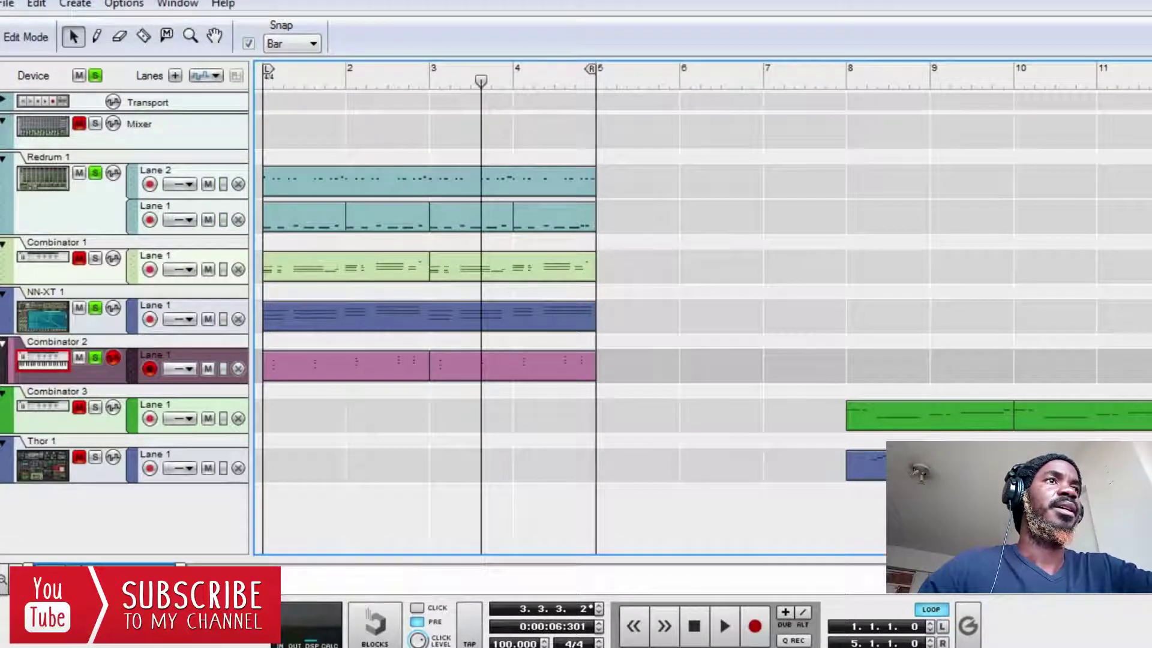
- Look up Combinator 3's patch in the Electric Bass folder of the patch browser and return to the arrangement with the same patch
{"action": "mouse_move", "coordinate": [482, 646]}
{"action": "left_click", "coordinate": [379, 581]}
{"action": "scroll", "coordinate": [618, 306], "scroll_direction": "down", "scroll_amount": 3}
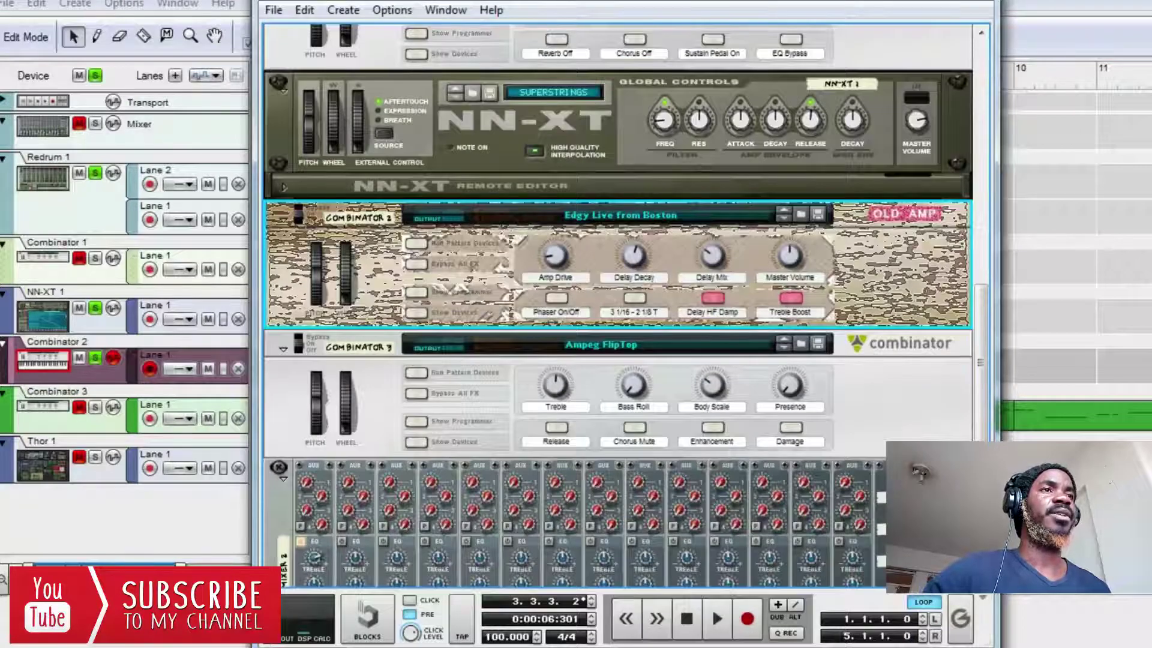
{"action": "left_click", "coordinate": [801, 344]}
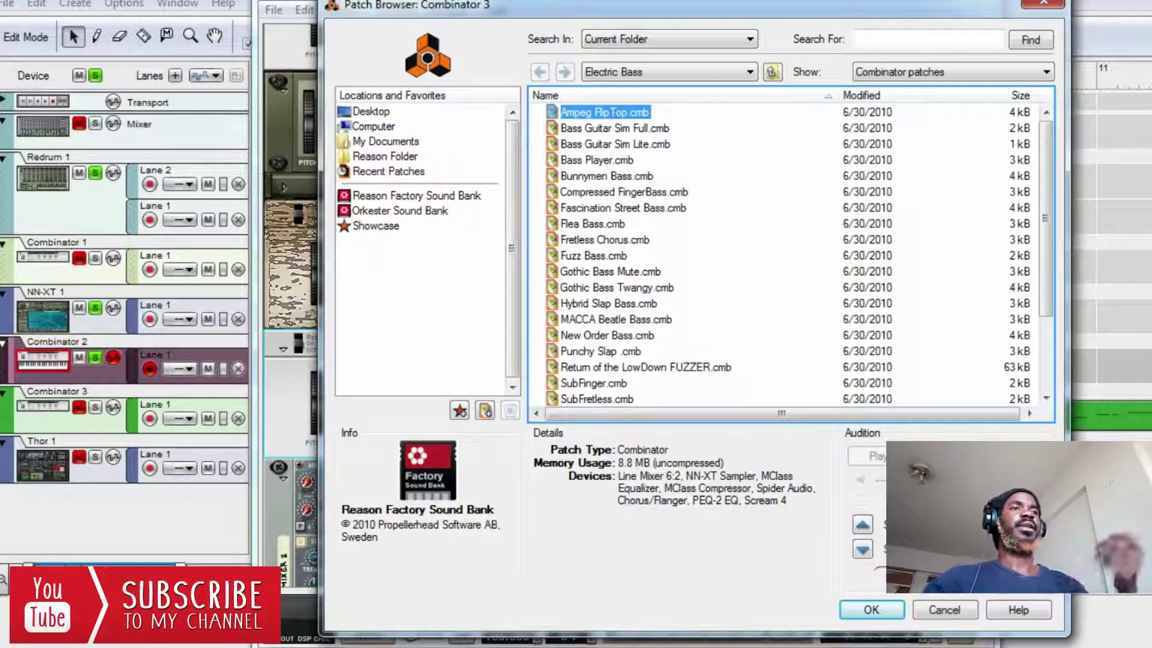
{"action": "left_click", "coordinate": [872, 609]}
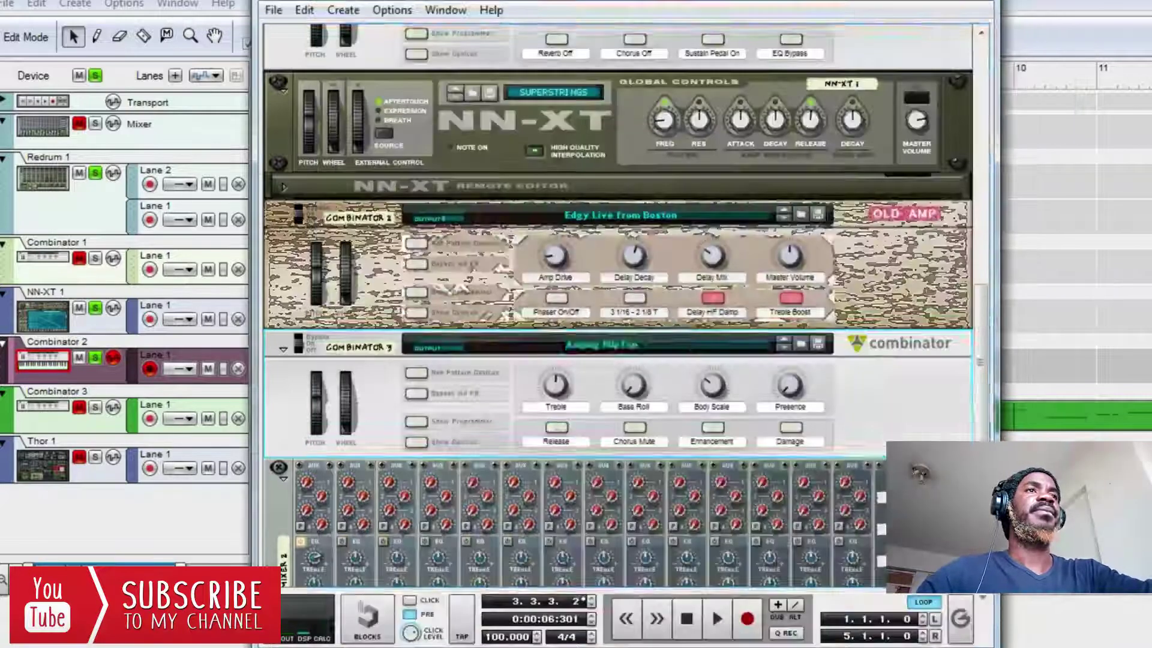
{"action": "key", "text": "F6"}
- Move Combinator 3's two clips from bar 8 to bar 1, include its track in the solo, and play the loop
{"action": "left_click", "coordinate": [43, 411]}
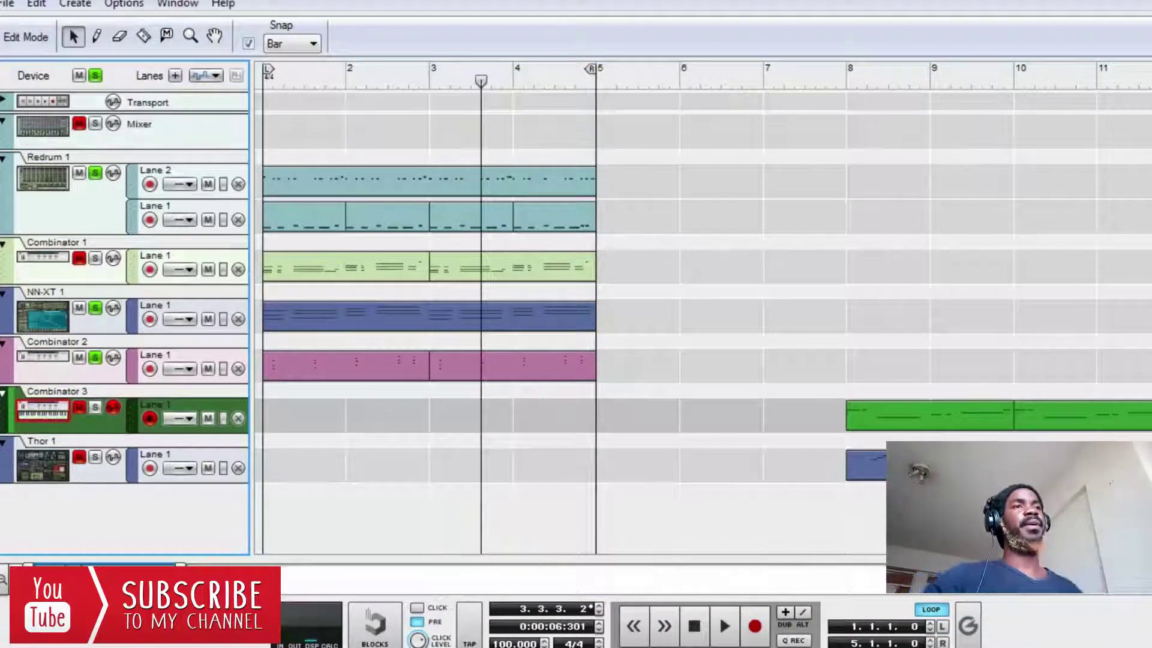
{"action": "left_click", "coordinate": [929, 415]}
{"action": "left_click_drag", "start_coordinate": [804, 423], "coordinate": [1038, 415]}
{"action": "left_click_drag", "start_coordinate": [1038, 415], "coordinate": [455, 416]}
{"action": "key", "text": "space"}
{"action": "left_click", "coordinate": [678, 417]}
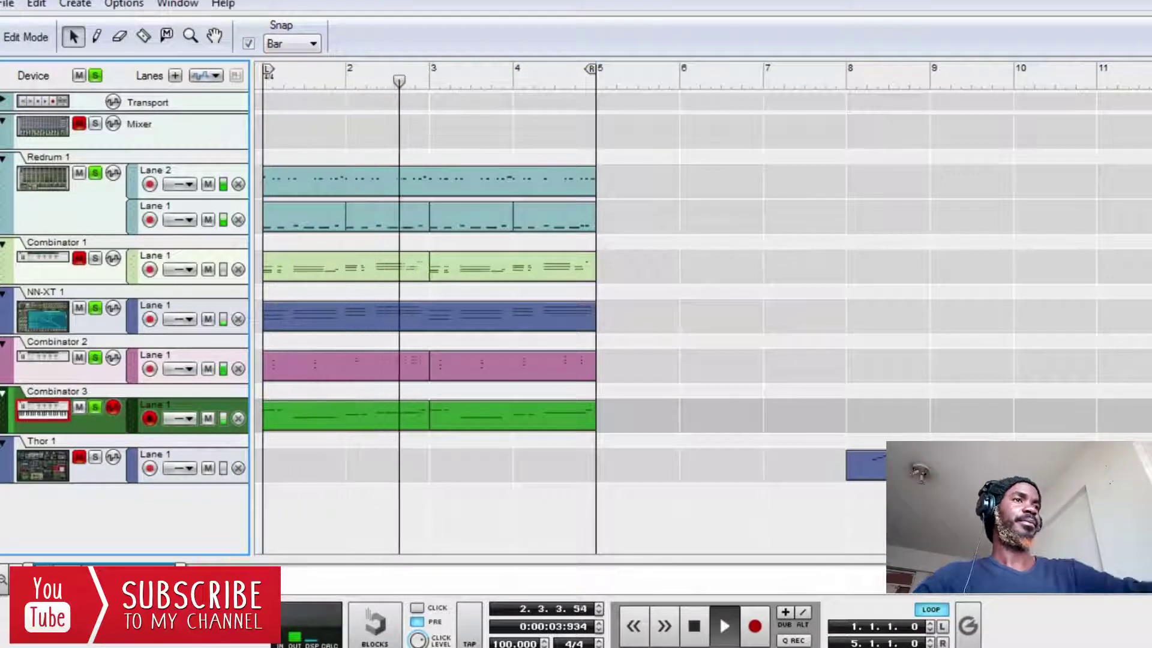
- Open Combinator 2's first clip, examine its chord notes during playback, and return to the arrangement
{"action": "left_click", "coordinate": [427, 366]}
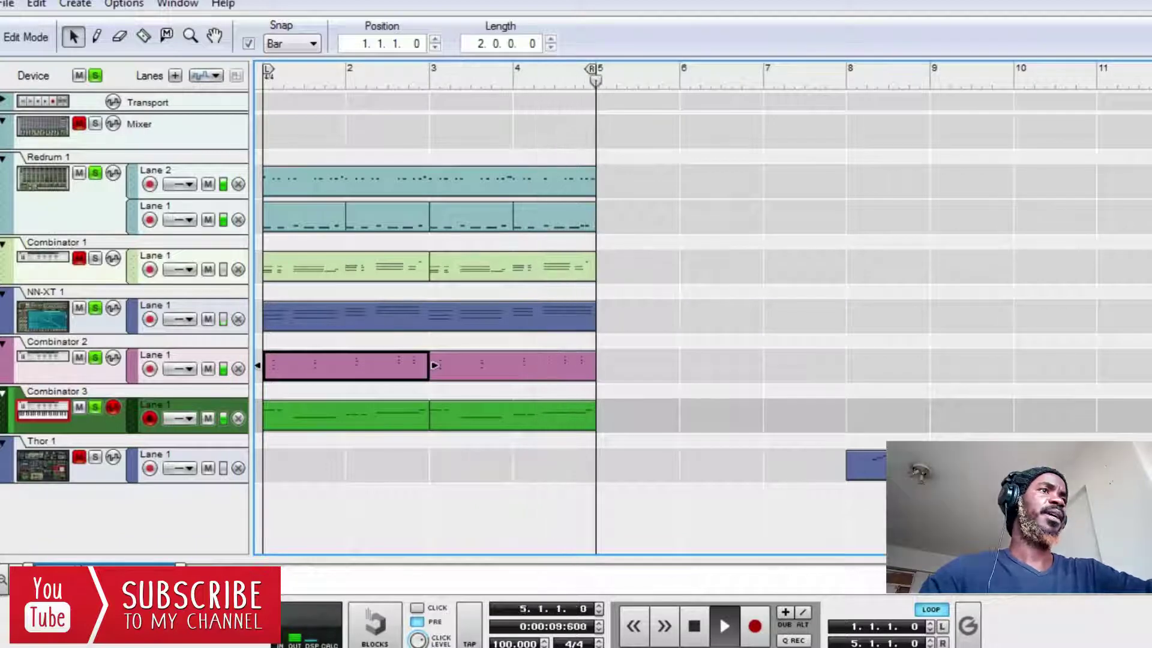
{"action": "key", "text": "space"}
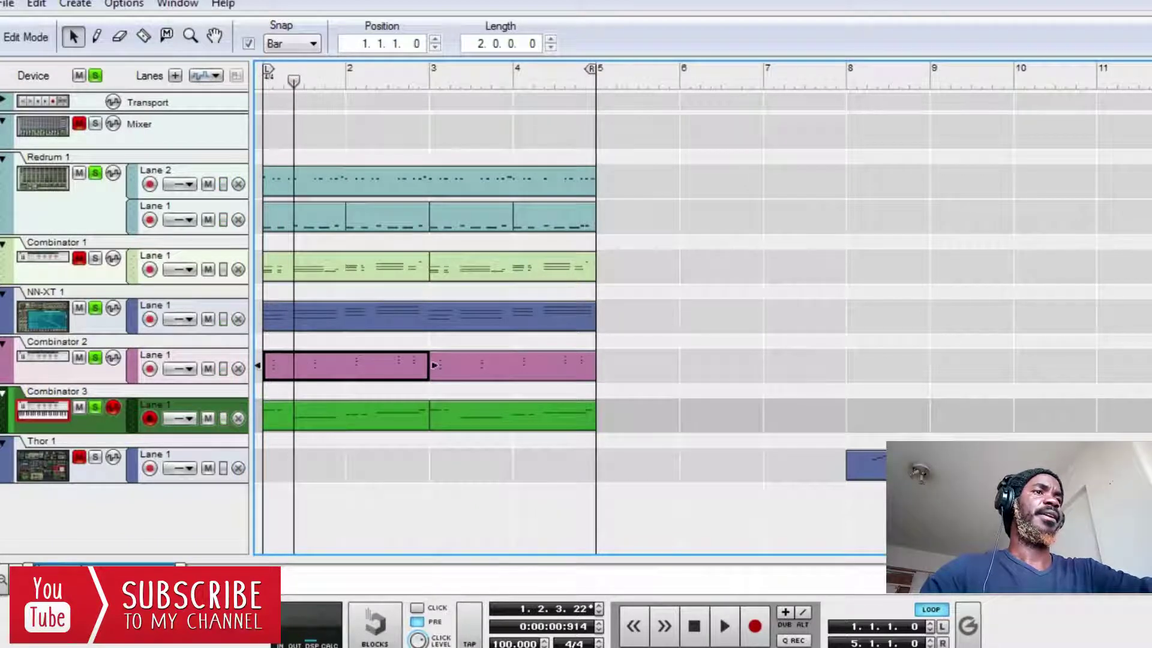
{"action": "double_click", "coordinate": [434, 365]}
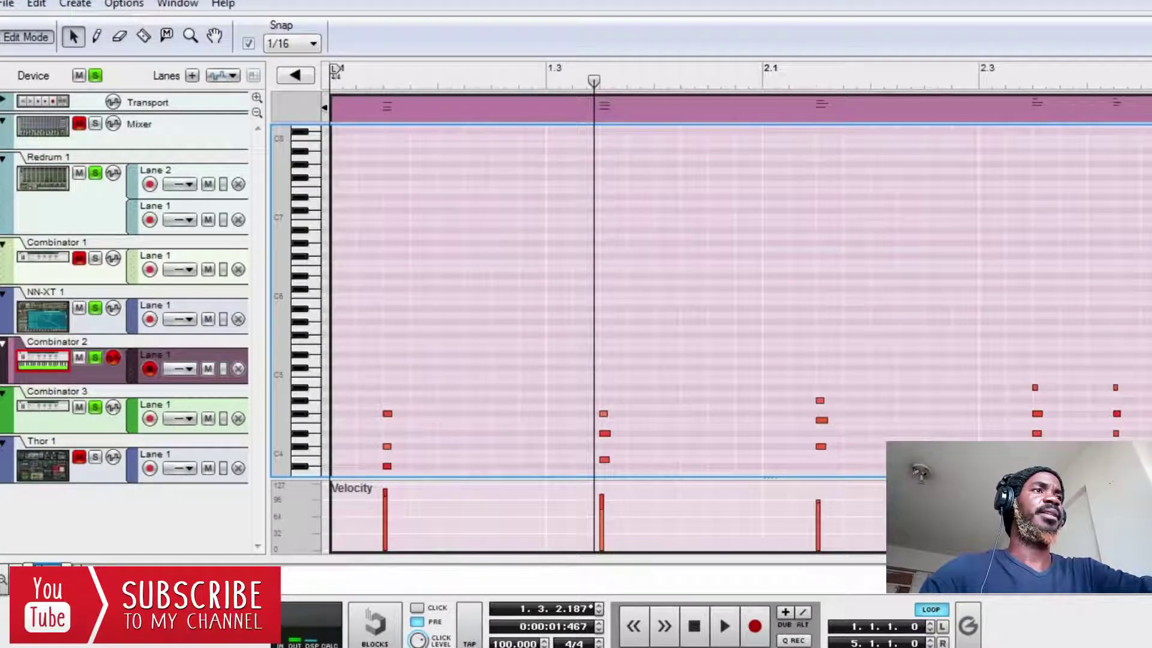
{"action": "left_click", "coordinate": [1037, 433]}
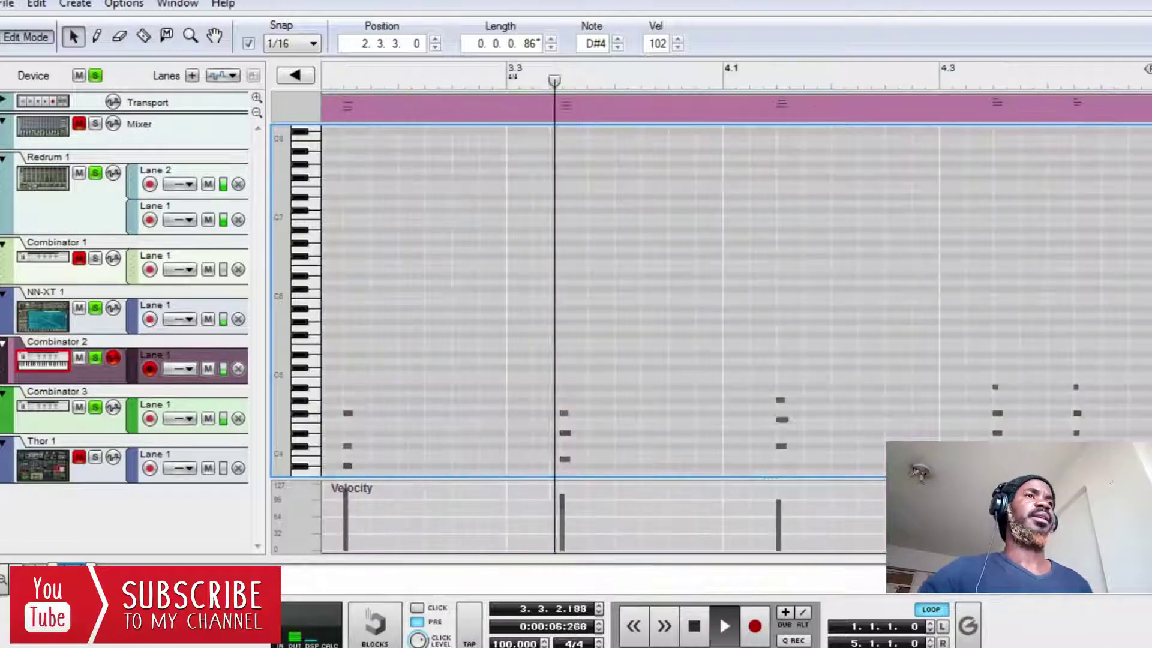
{"action": "key", "text": "ctrl+e"}
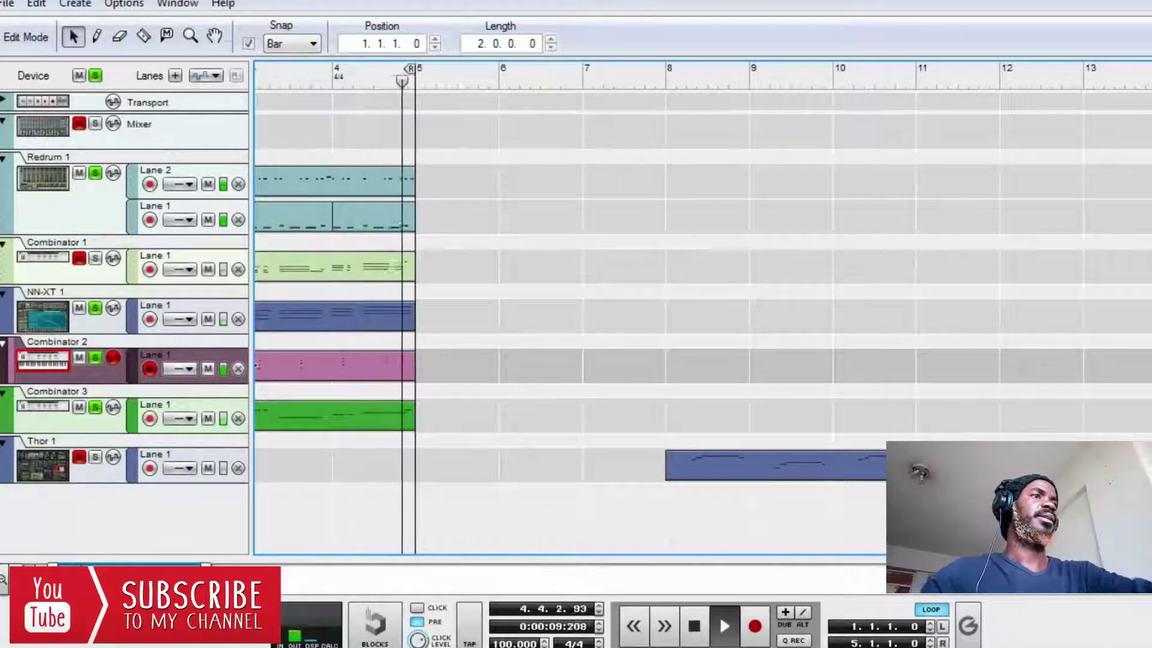
- Delete the last two chords, just after beat 2.3, from Combinator 2's first clip and return to the arrangement
{"action": "left_click", "coordinate": [513, 366]}
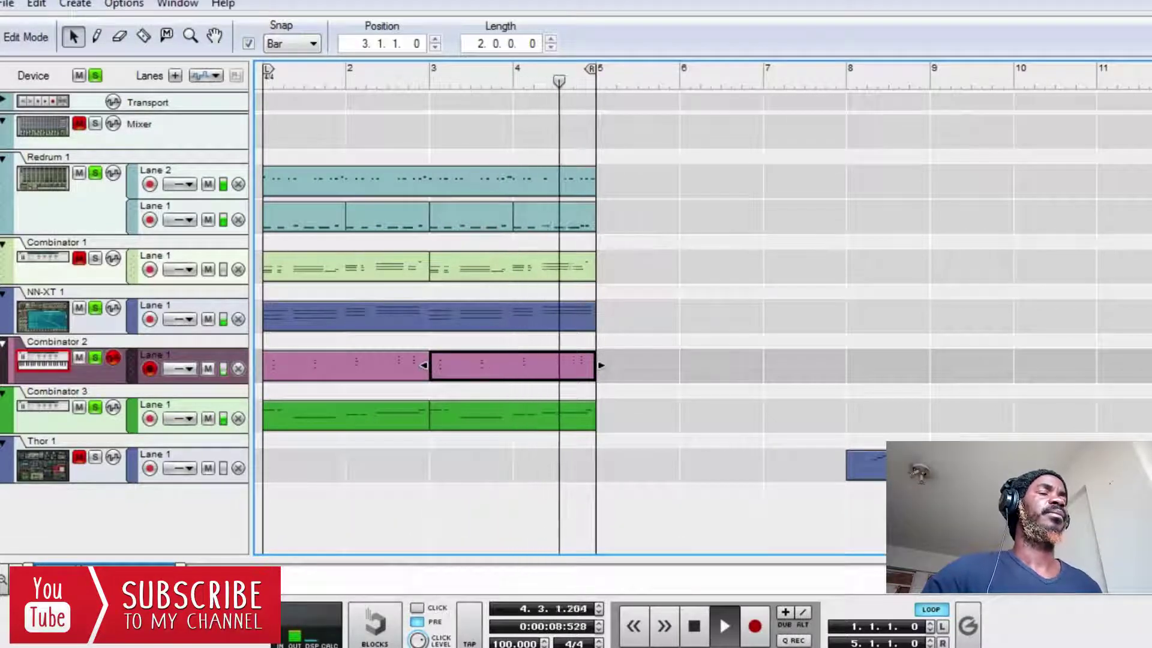
{"action": "key", "text": "ctrl+e"}
{"action": "left_click_drag", "start_coordinate": [1000, 285], "coordinate": [1134, 477]}
{"action": "key", "text": "Delete"}
{"action": "key", "text": "ctrl+e"}
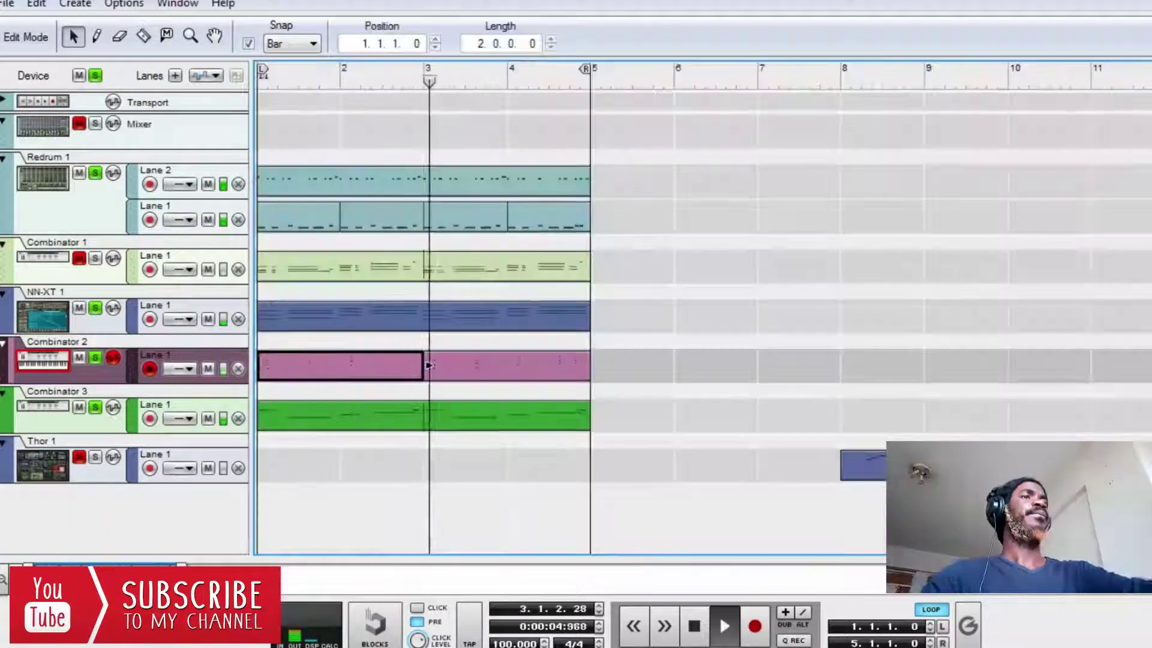
{"action": "key", "text": "ctrl+e"}
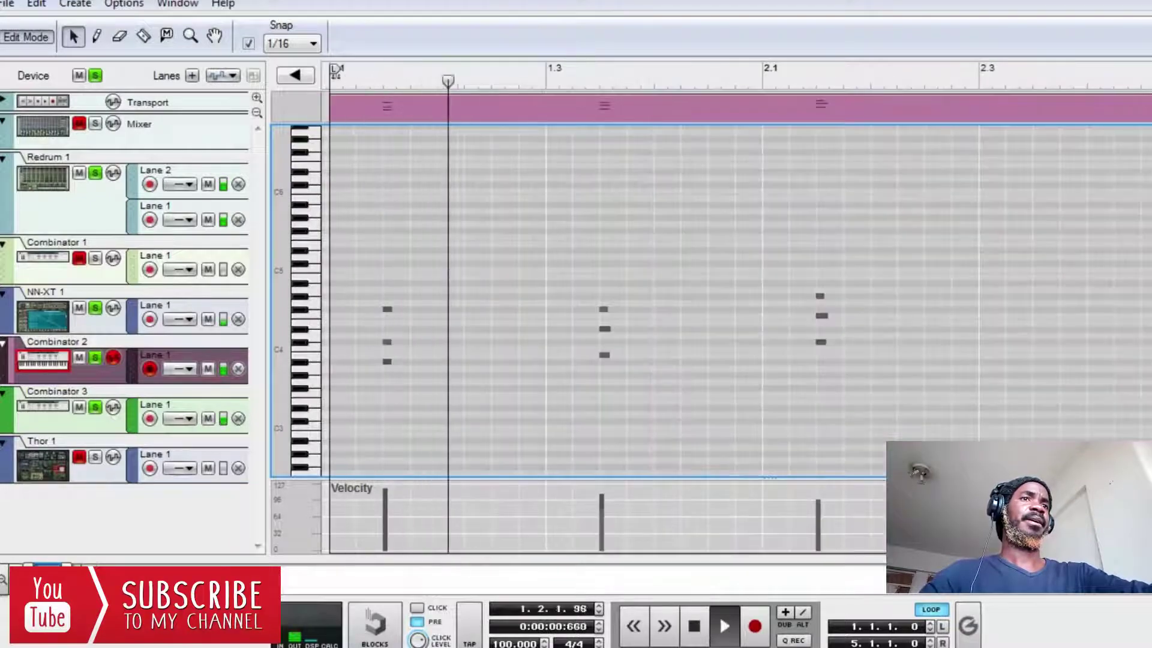
{"action": "key", "text": "ctrl+e"}
- Move Thor 1's clip from bar 8 to bar 1, solo its track, and bring up the Thor synthesizer in the rack
{"action": "left_click_drag", "start_coordinate": [864, 465], "coordinate": [282, 465]}
{"action": "left_click", "coordinate": [94, 457]}
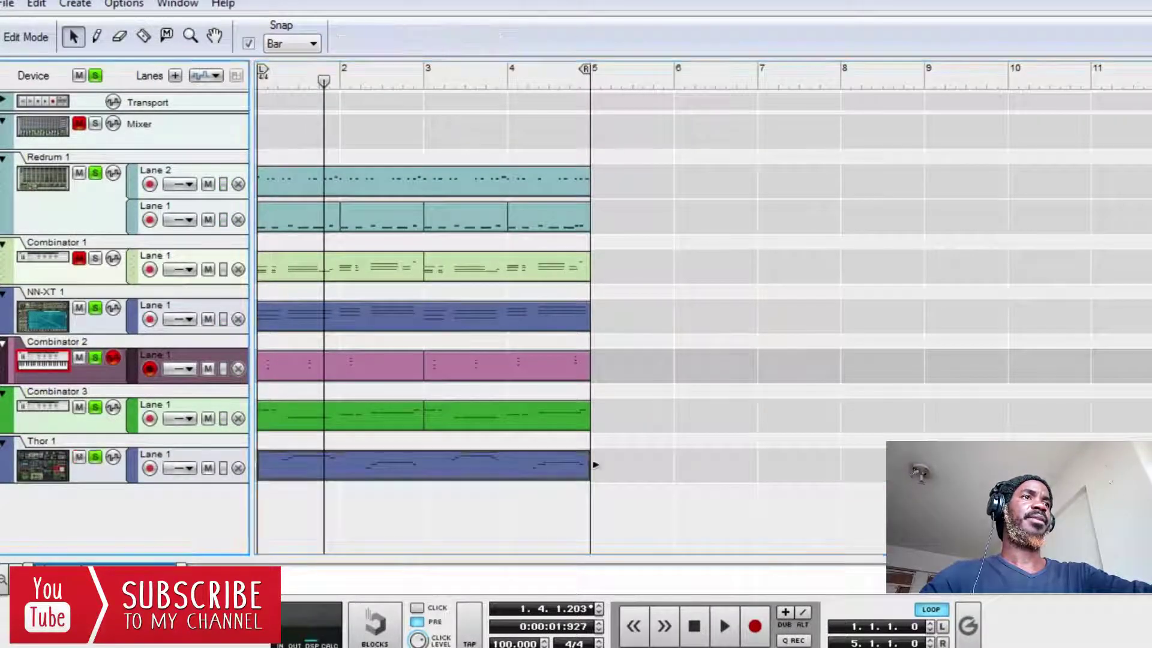
{"action": "mouse_move", "coordinate": [482, 647]}
{"action": "left_click", "coordinate": [384, 570]}
{"action": "scroll", "coordinate": [539, 354], "scroll_direction": "down", "scroll_amount": 6}
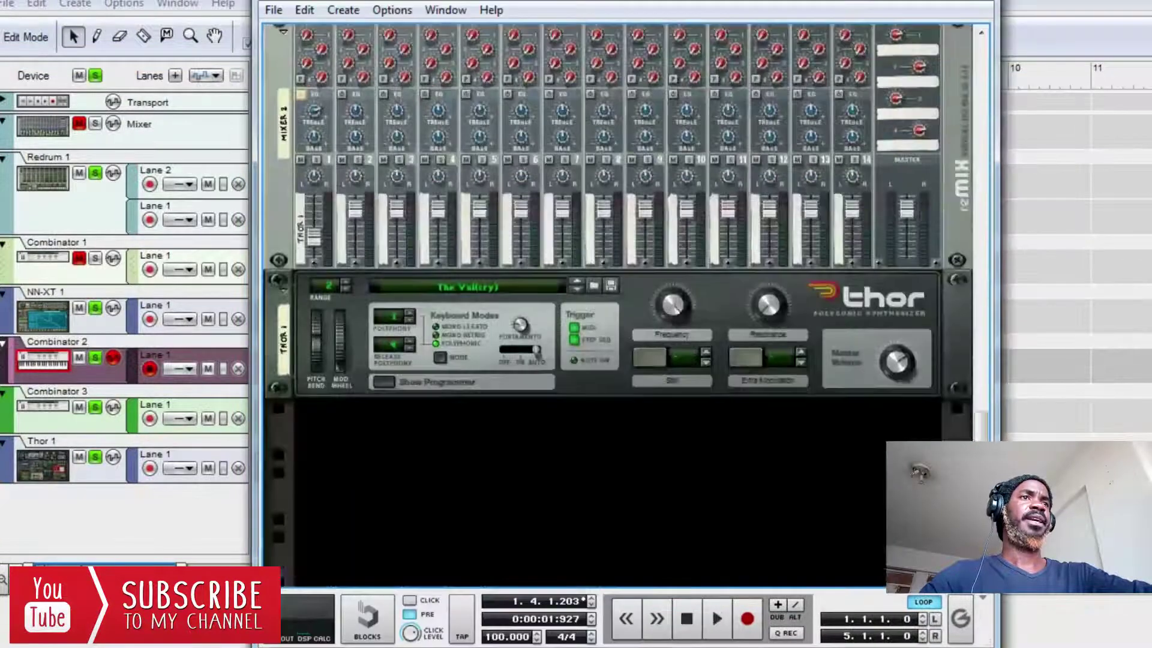
- Look up the ALL Instrument Patches folder in the Create Instrument patch browser and close it without creating a device
{"action": "right_click", "coordinate": [491, 457]}
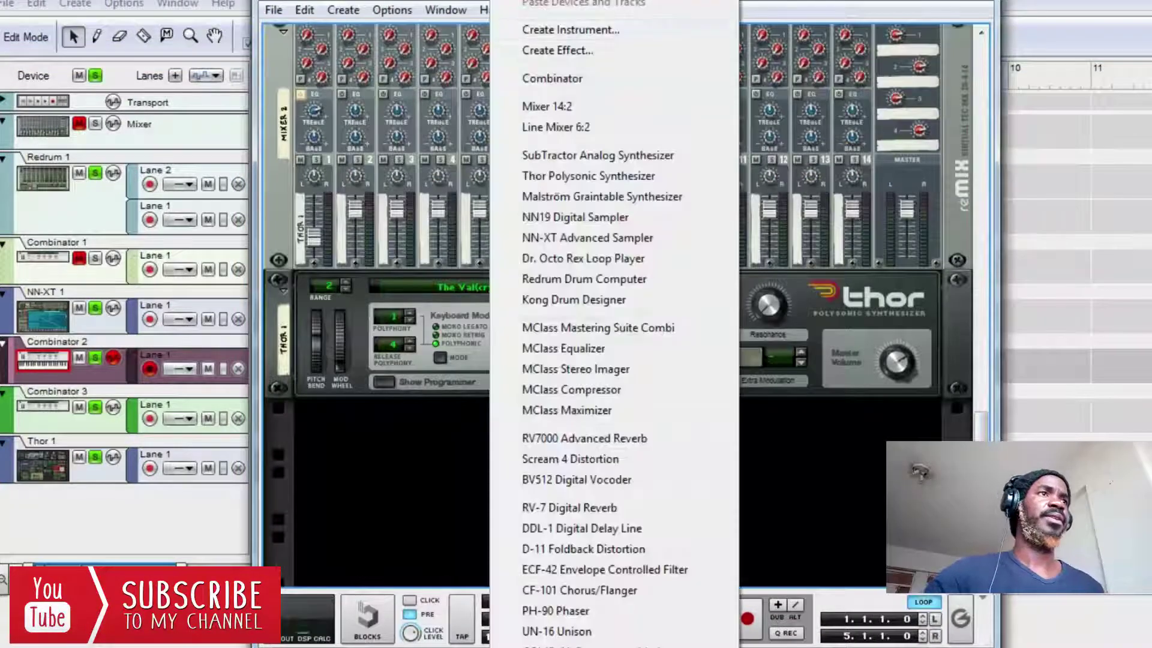
{"action": "key", "text": "Escape"}
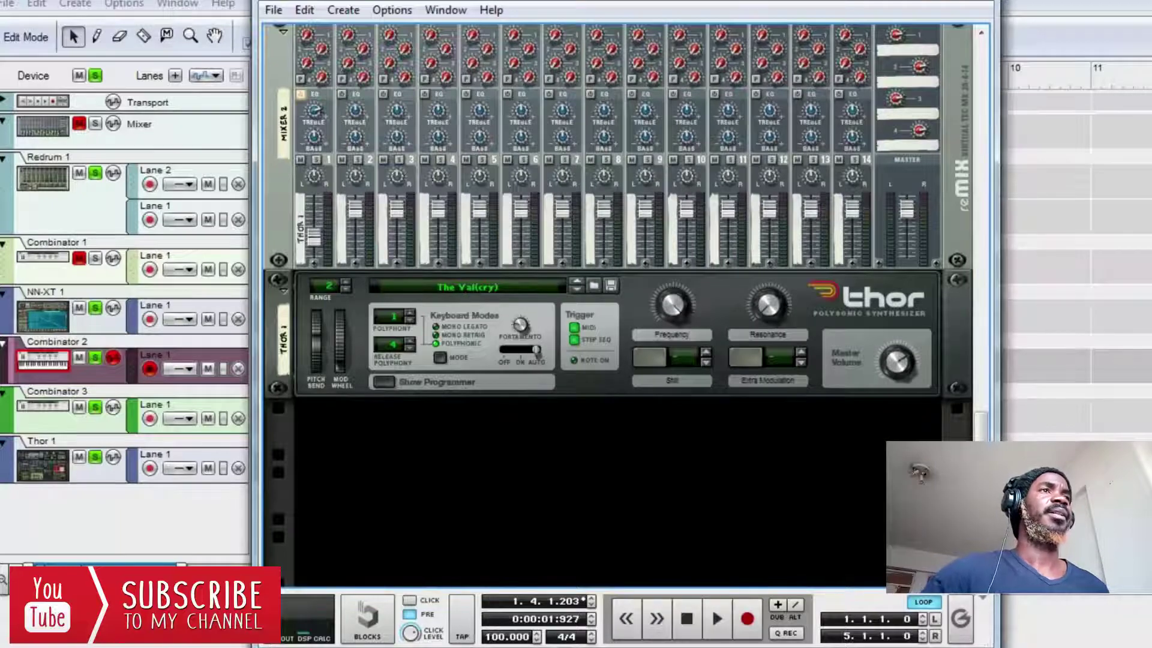
{"action": "right_click", "coordinate": [528, 457]}
{"action": "left_click", "coordinate": [609, 30]}
{"action": "left_click", "coordinate": [825, 39]}
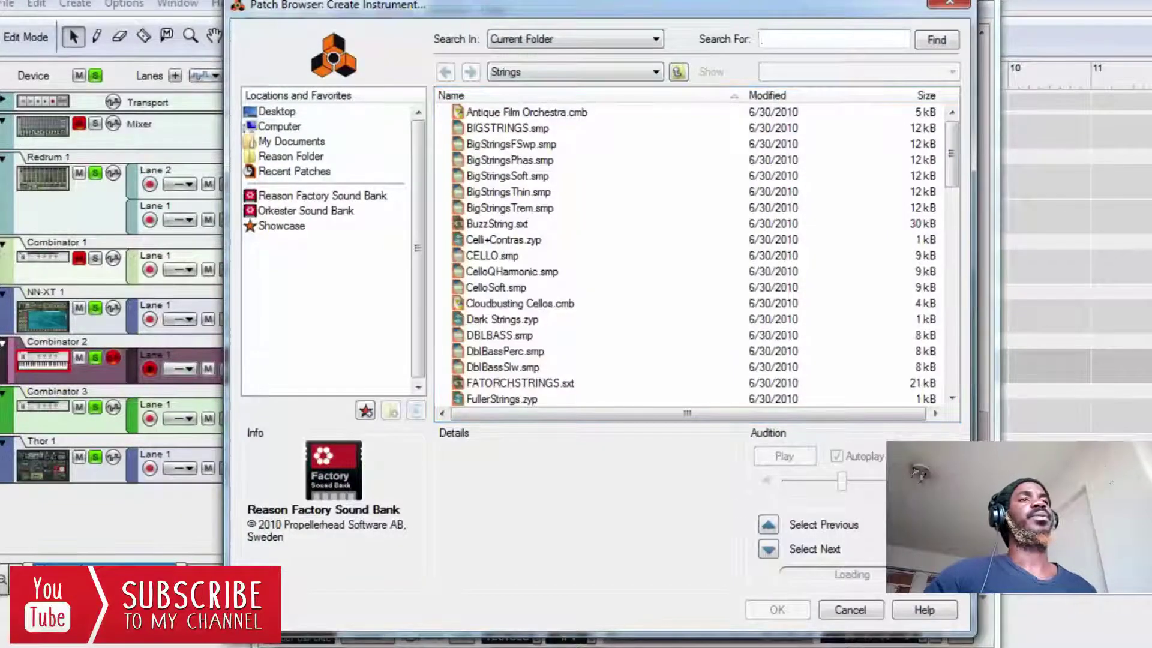
{"action": "left_click", "coordinate": [608, 72]}
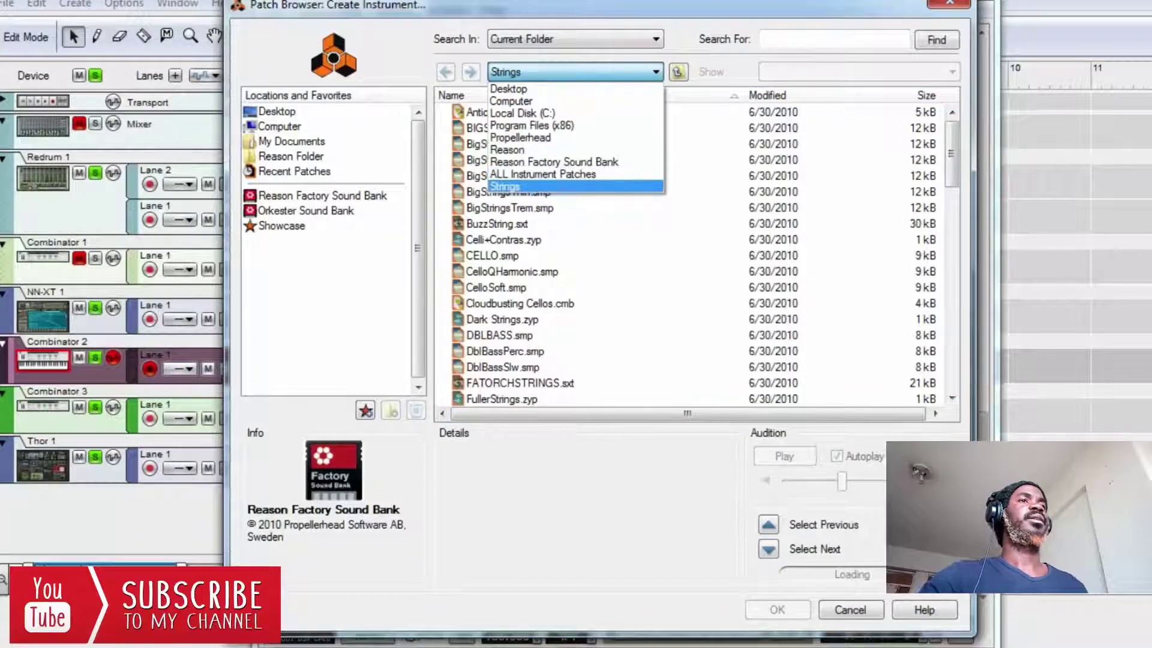
{"action": "key", "text": "Up"}
{"action": "key", "text": "Return"}
{"action": "left_click", "coordinate": [833, 39]}
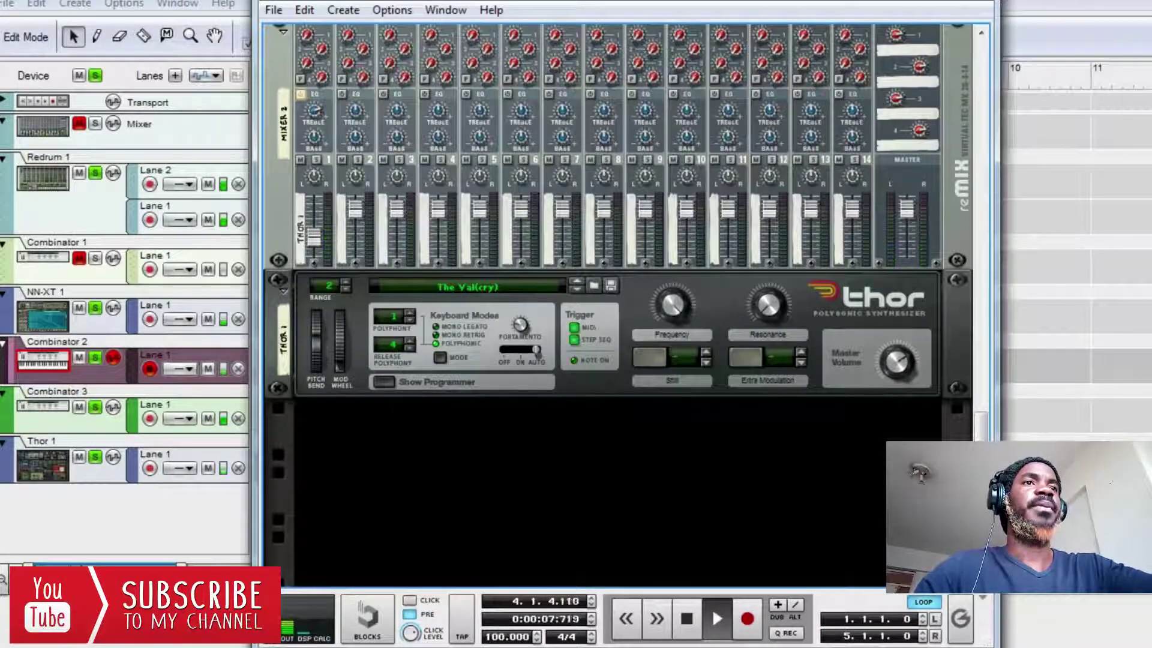
- Switch from the rack to the arrangement and open Thor 1's clip to view its notes during playback
{"action": "scroll", "coordinate": [606, 312], "scroll_direction": "up", "scroll_amount": 3}
{"action": "key", "text": "alt+Tab"}
{"action": "double_click", "coordinate": [423, 465]}
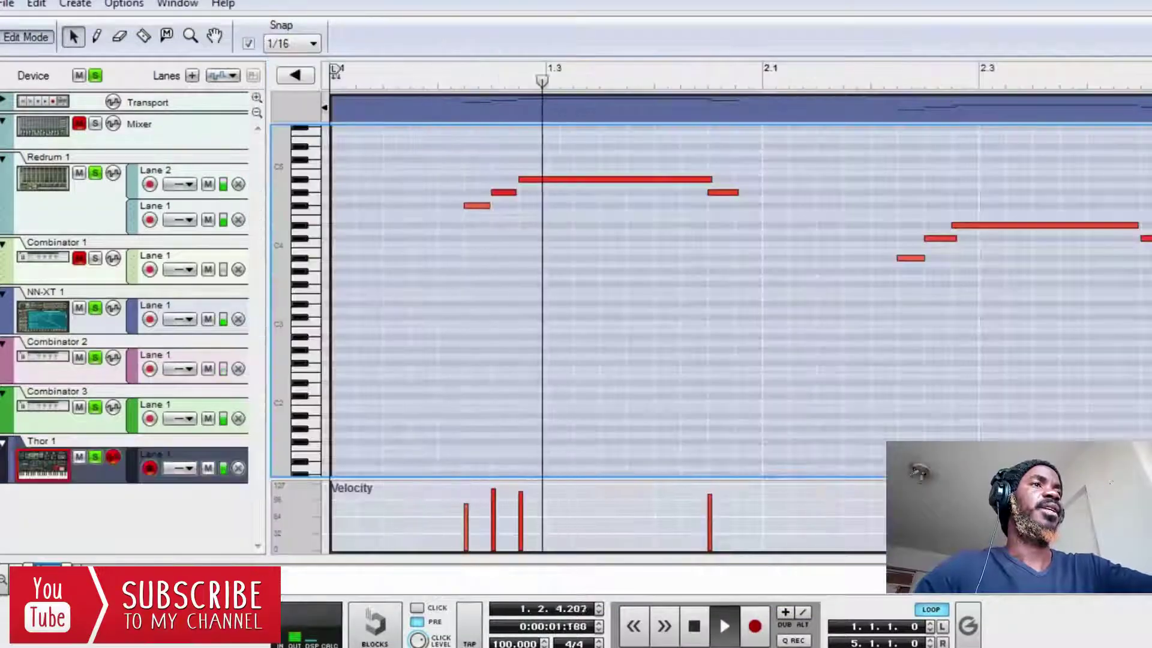
- Clear the solos on all tracks, listen to the full loop, and return from Thor 1's clip to the arrangement
{"action": "left_click", "coordinate": [96, 76]}
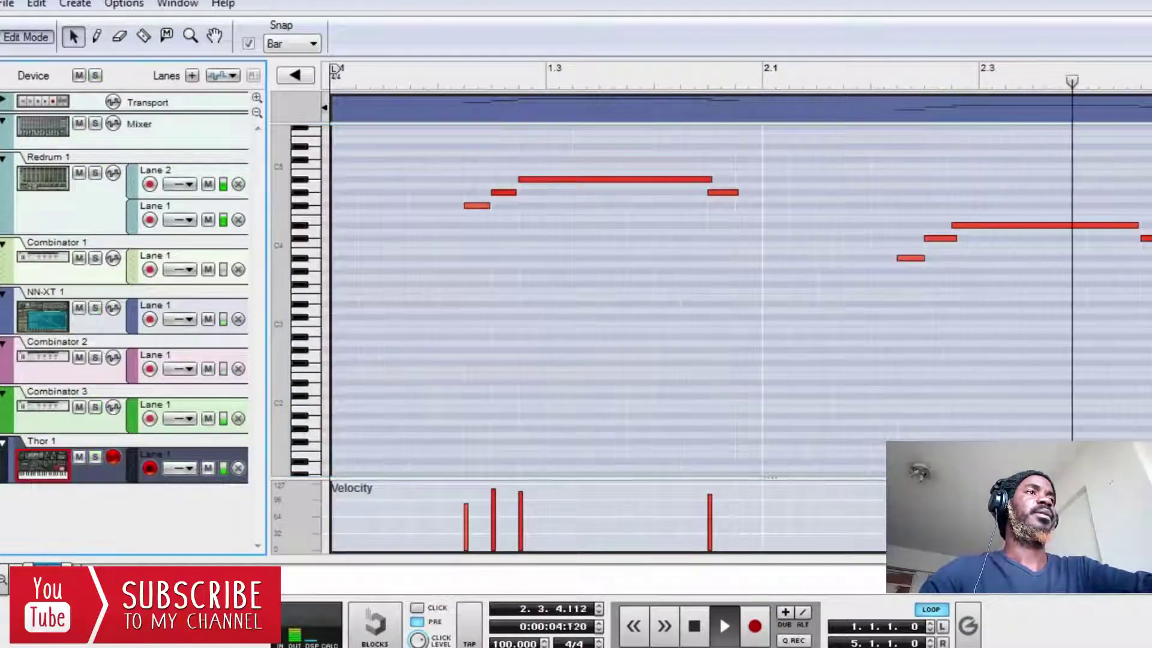
{"action": "left_click", "coordinate": [95, 457]}
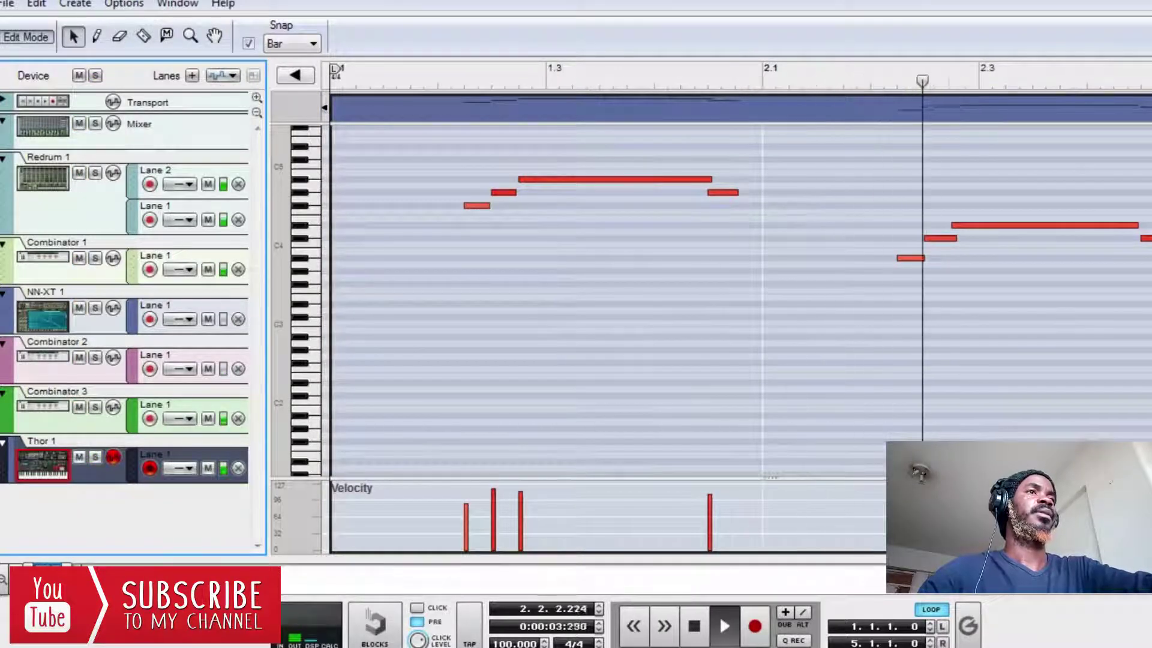
{"action": "key", "text": "ctrl+e"}
{"action": "key", "text": "s"}
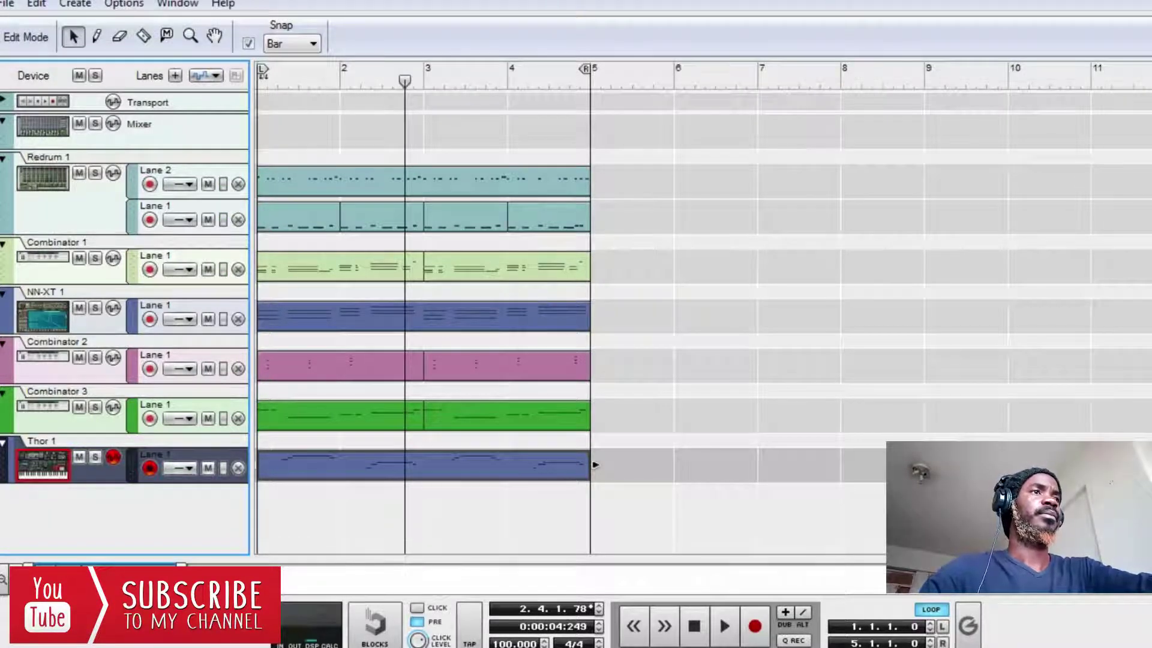
{"action": "key", "text": "space"}
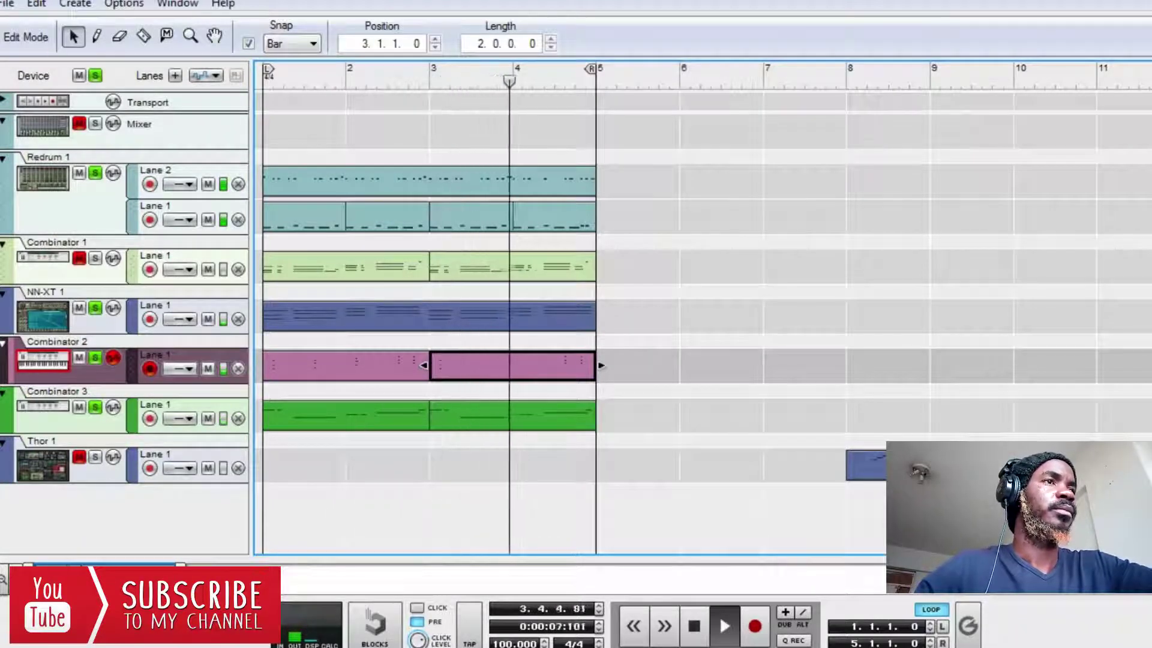
- Open Combinator 2's first clip and delete its last two chords just after beat 2.3
{"action": "double_click", "coordinate": [346, 365]}
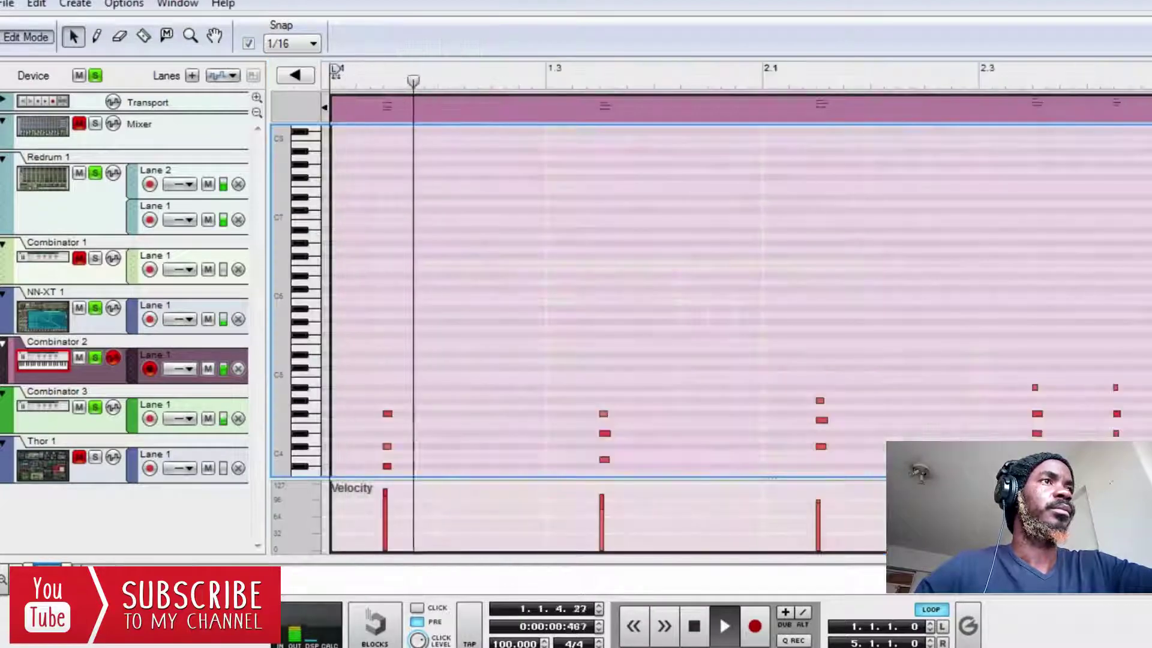
{"action": "left_click_drag", "start_coordinate": [1000, 286], "coordinate": [1137, 486]}
{"action": "key", "text": "Delete"}
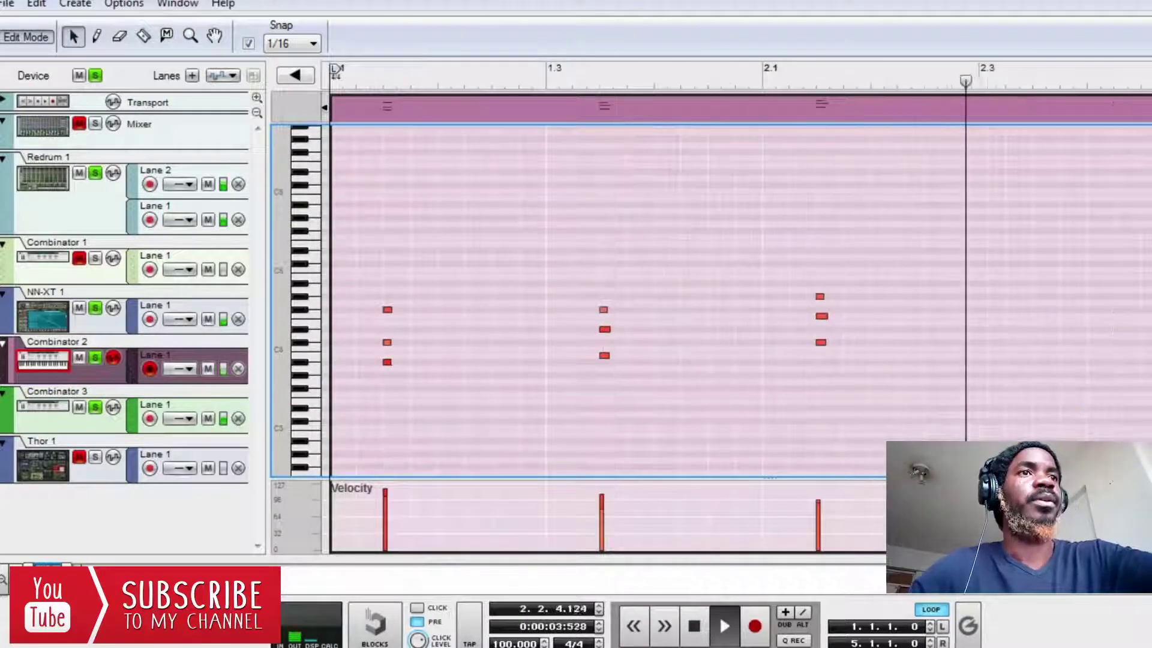
- Delete the chord just after beat 4.3 in Combinator 2's second clip and return to the arrangement
{"action": "key", "text": "shift+Tab"}
{"action": "key", "text": "shift+Tab"}
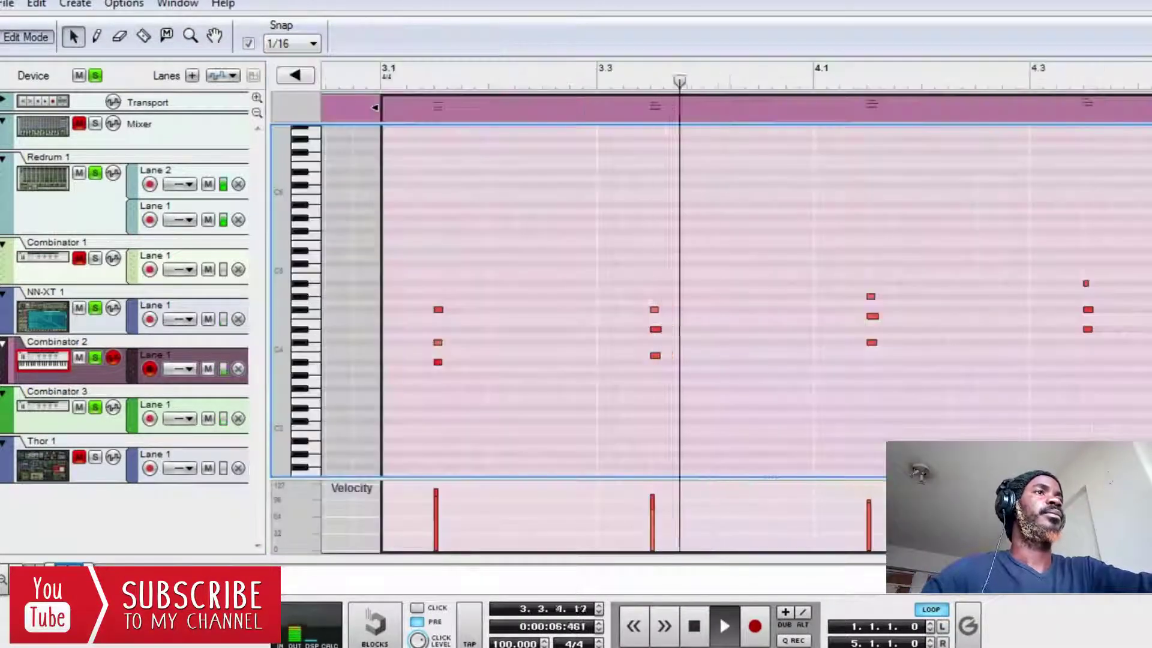
{"action": "left_click_drag", "start_coordinate": [1029, 231], "coordinate": [1120, 393]}
{"action": "key", "text": "Delete"}
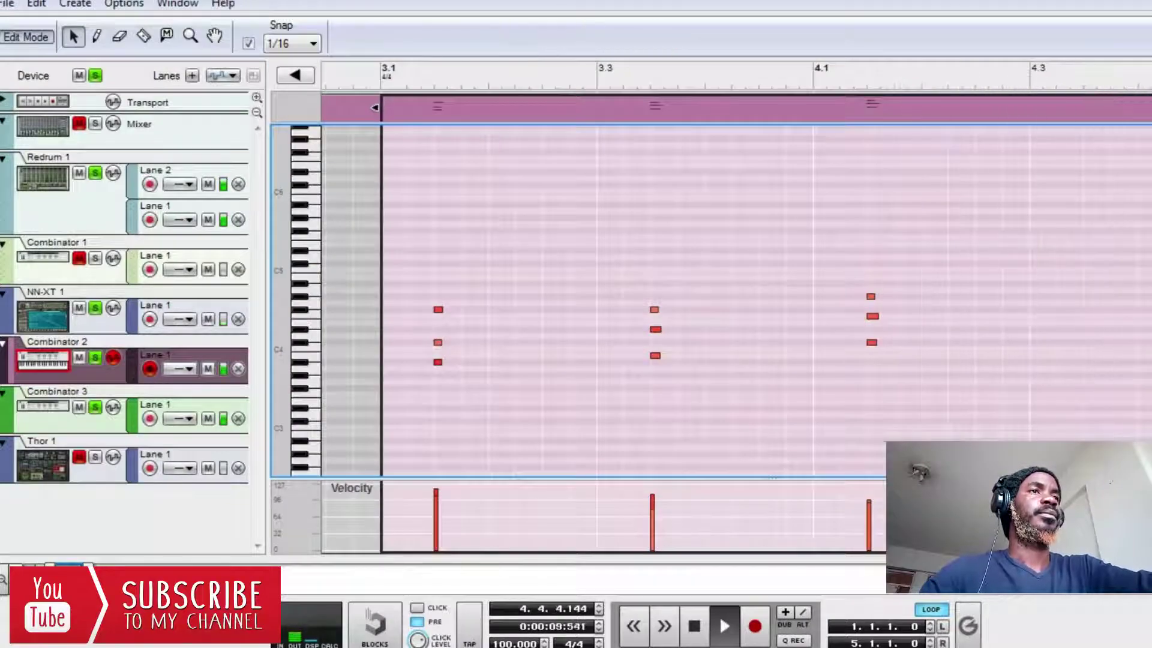
{"action": "key", "text": "shift+Tab"}
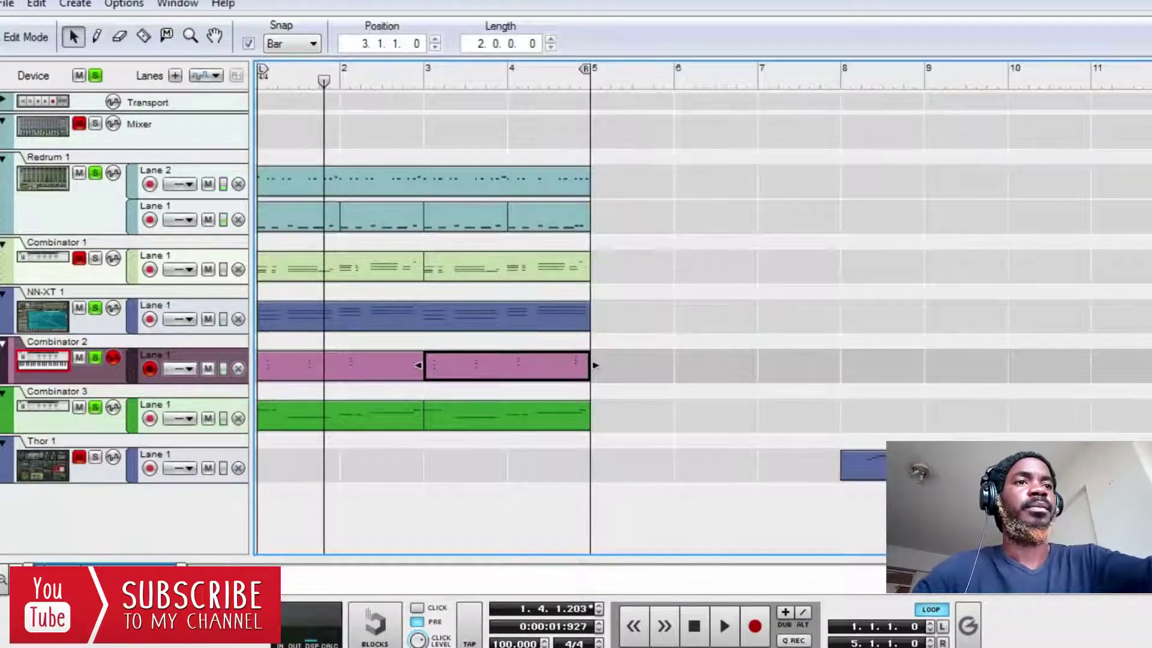
- Place Thor 1's four-bar clip at bar 1, solo its track, and show the Thor synthesizer in the rack
{"action": "left_click_drag", "start_coordinate": [863, 465], "coordinate": [282, 465]}
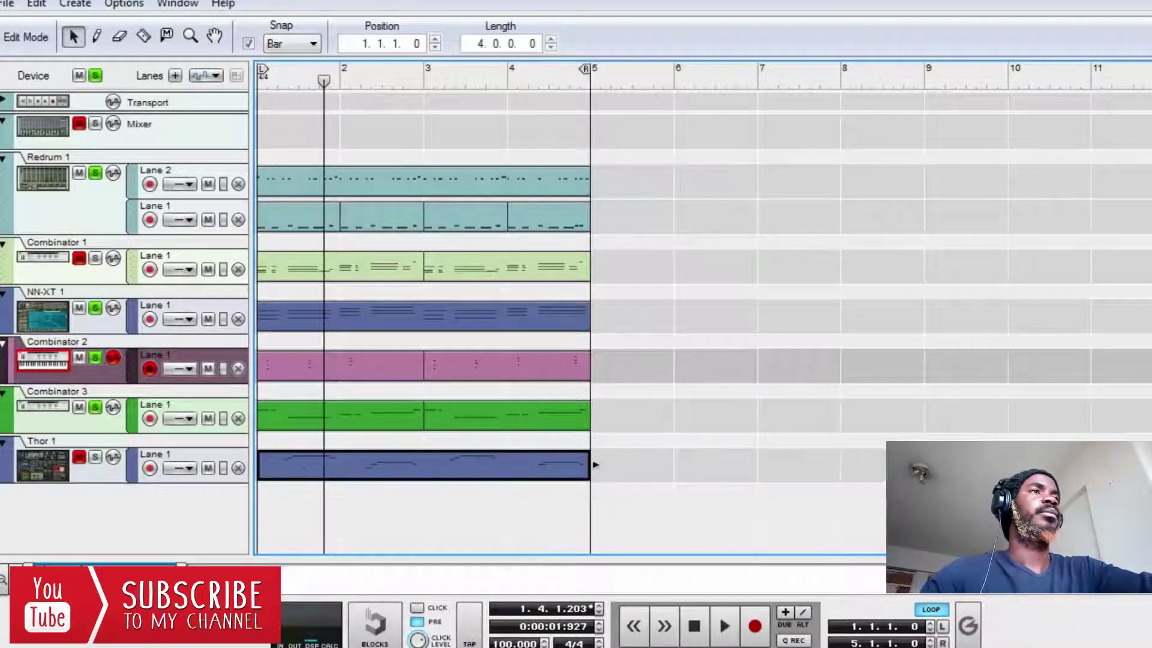
{"action": "left_click", "coordinate": [94, 457]}
{"action": "left_click", "coordinate": [482, 647]}
{"action": "left_click", "coordinate": [393, 588]}
{"action": "scroll", "coordinate": [618, 306], "scroll_direction": "down", "scroll_amount": 6}
- Open the patch browser for creating an instrument and go up to the ALL Instrument Patches folder to show its categories and search
{"action": "right_click", "coordinate": [491, 480]}
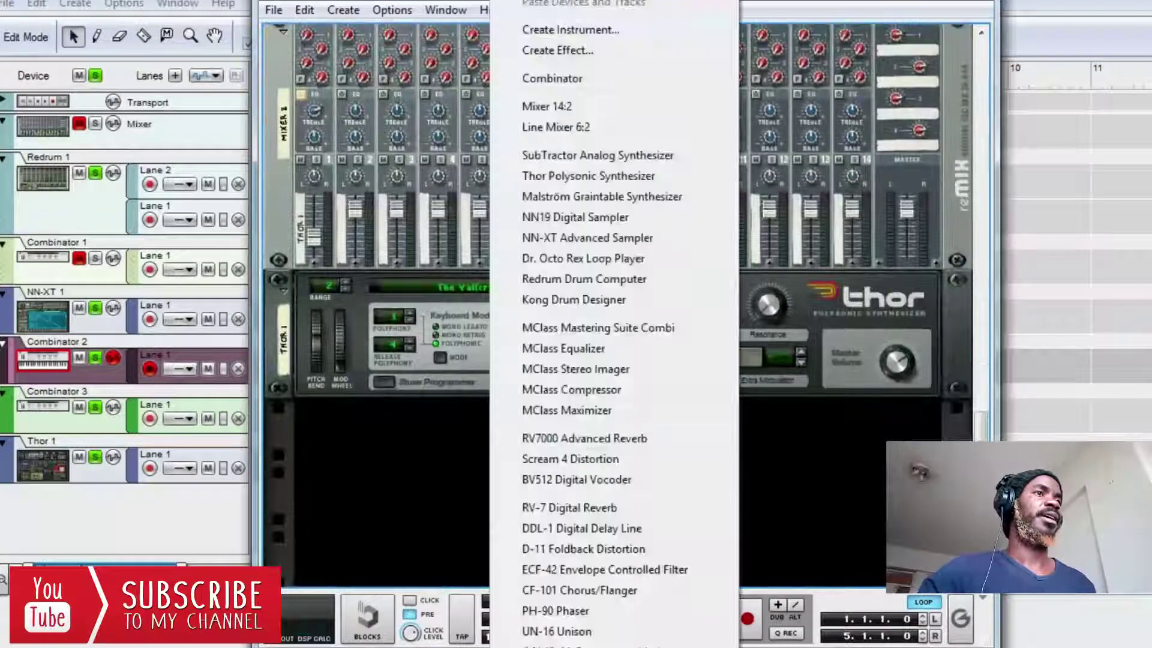
{"action": "left_click", "coordinate": [570, 30]}
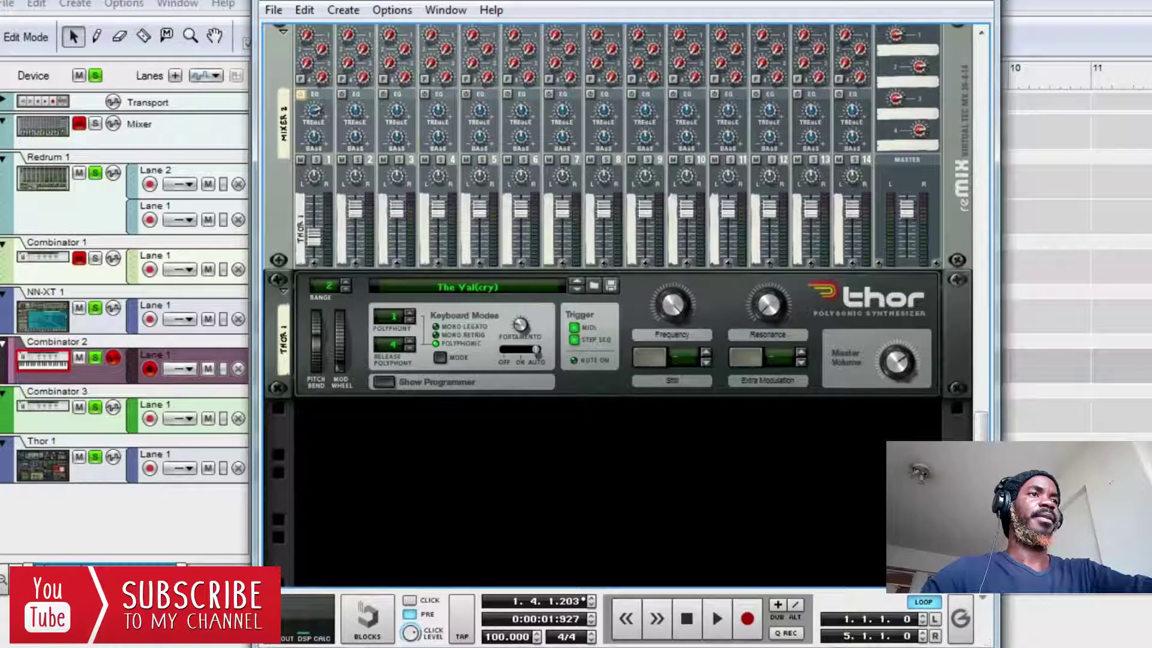
{"action": "right_click", "coordinate": [520, 474]}
{"action": "left_click", "coordinate": [588, 31]}
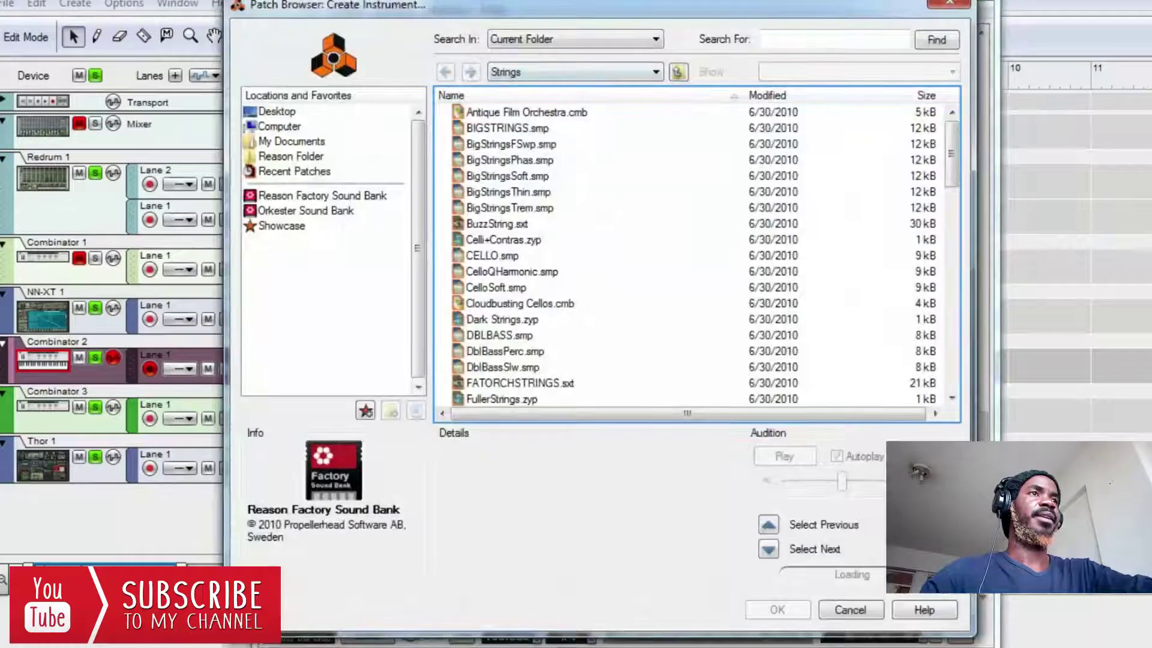
{"action": "left_click", "coordinate": [835, 40]}
{"action": "left_click", "coordinate": [576, 72]}
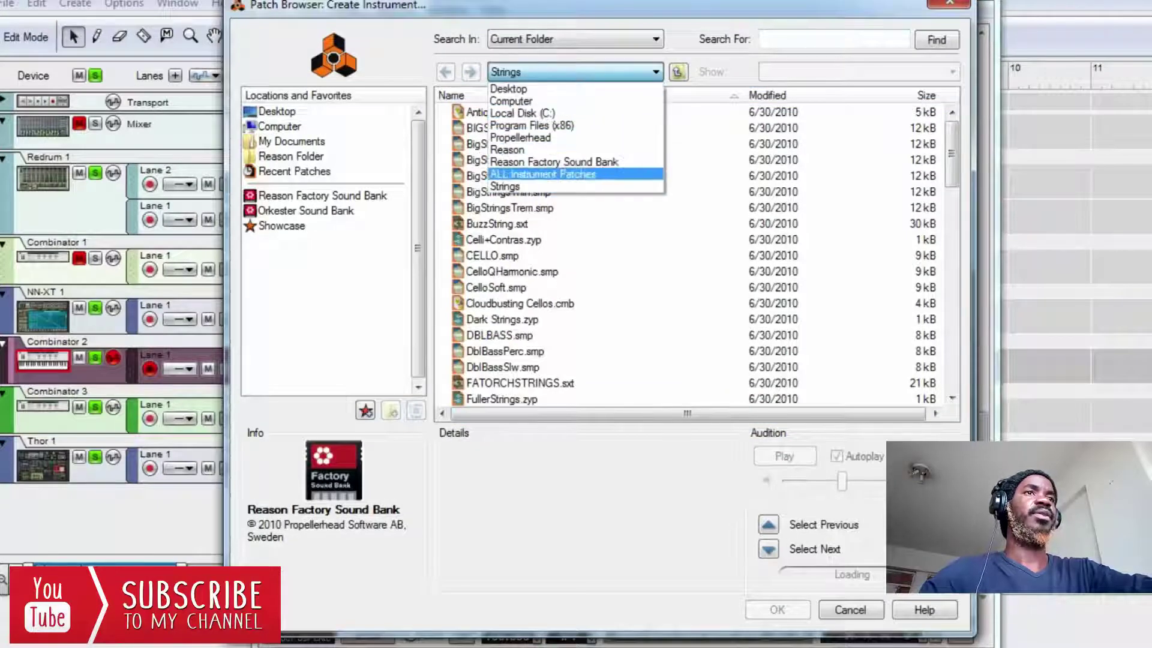
{"action": "left_click", "coordinate": [543, 174]}
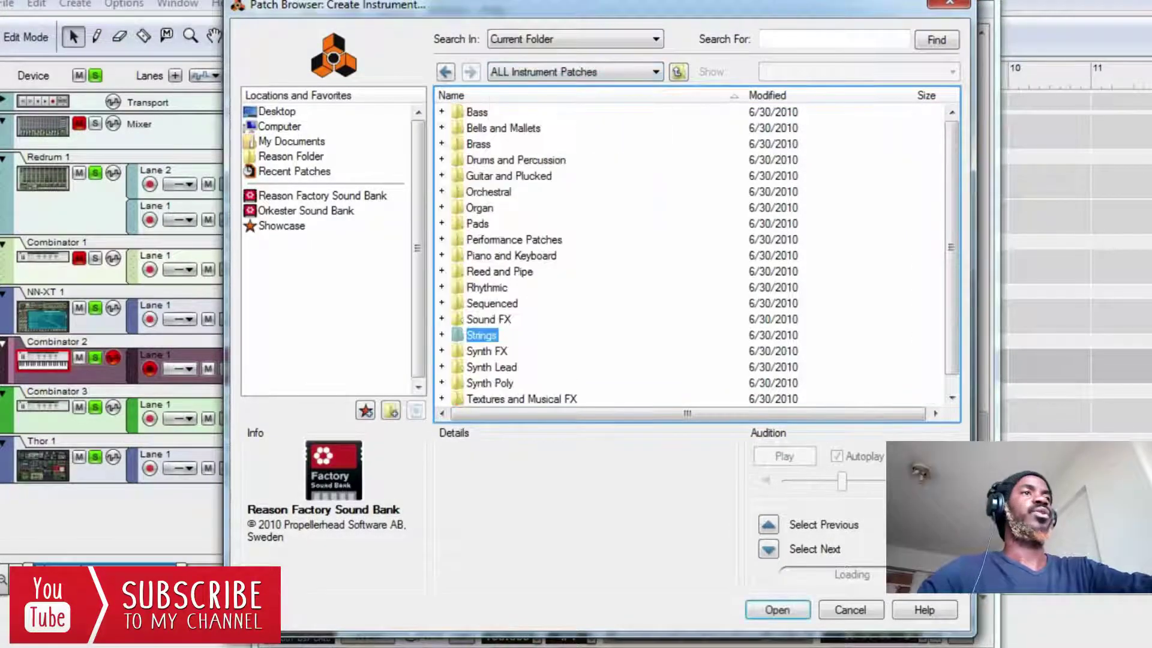
{"action": "left_click", "coordinate": [833, 40]}
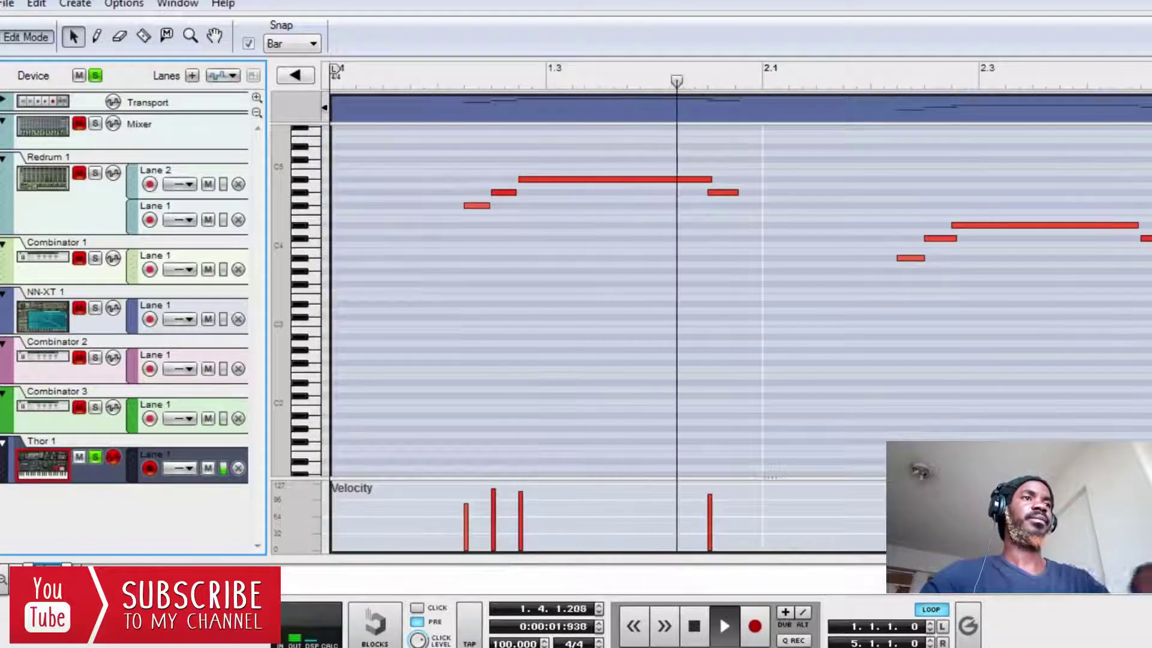
- Clear Thor 1's solo, listen to its melody with the other tracks, and return from its clip to the arrangement
{"action": "key", "text": "shift+Tab"}
{"action": "key", "text": "space"}
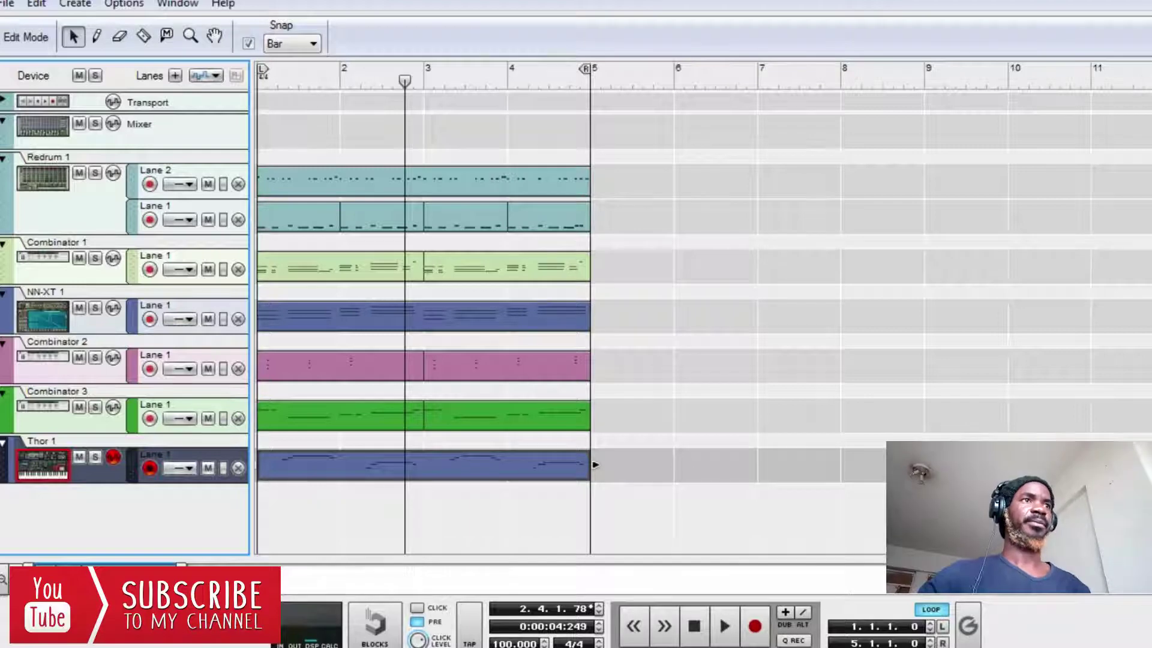
{"action": "key", "text": "space"}
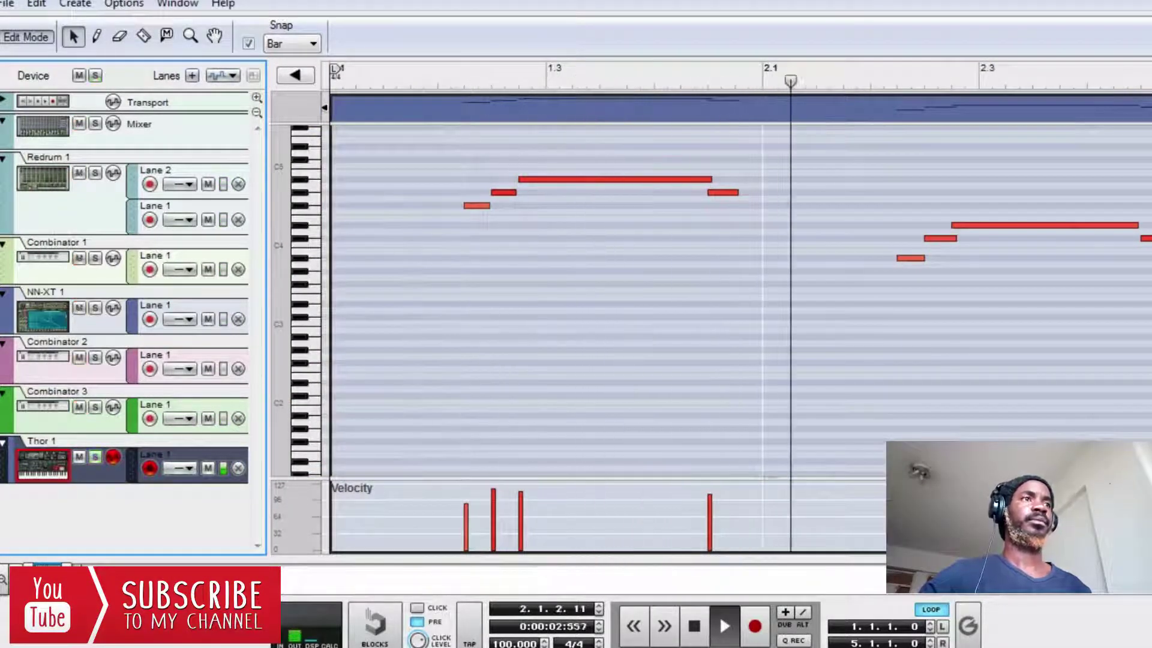
{"action": "key", "text": "ctrl+e"}
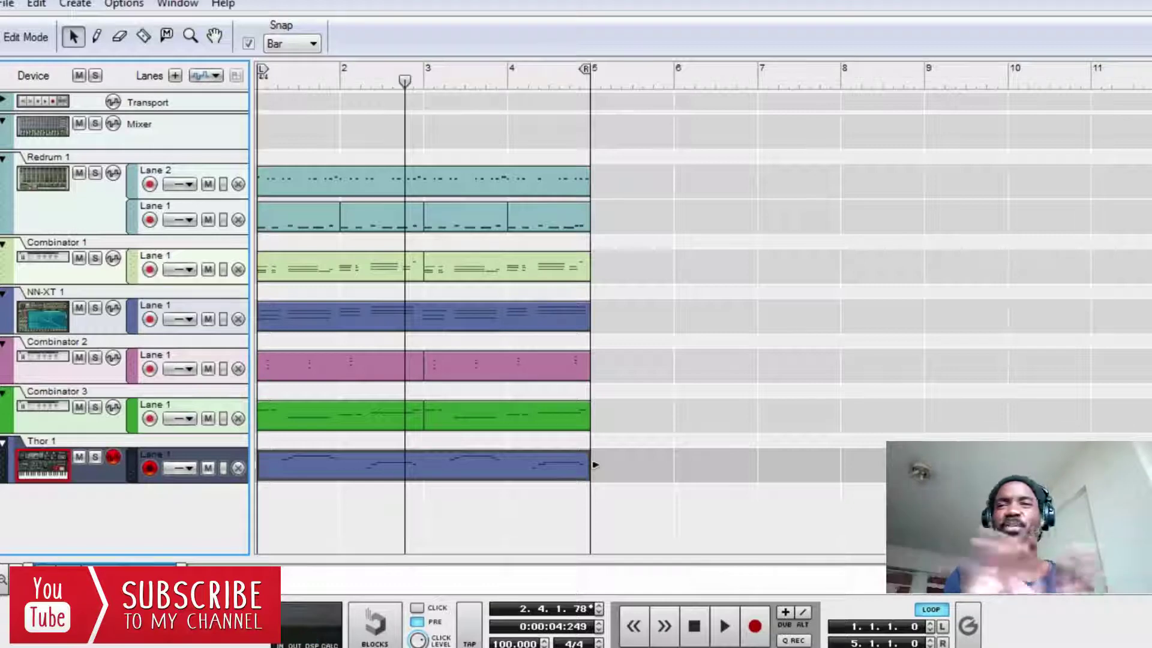
- Play the full four-bar loop with all tracks in the arrangement and stop playback
{"action": "key", "text": "space"}
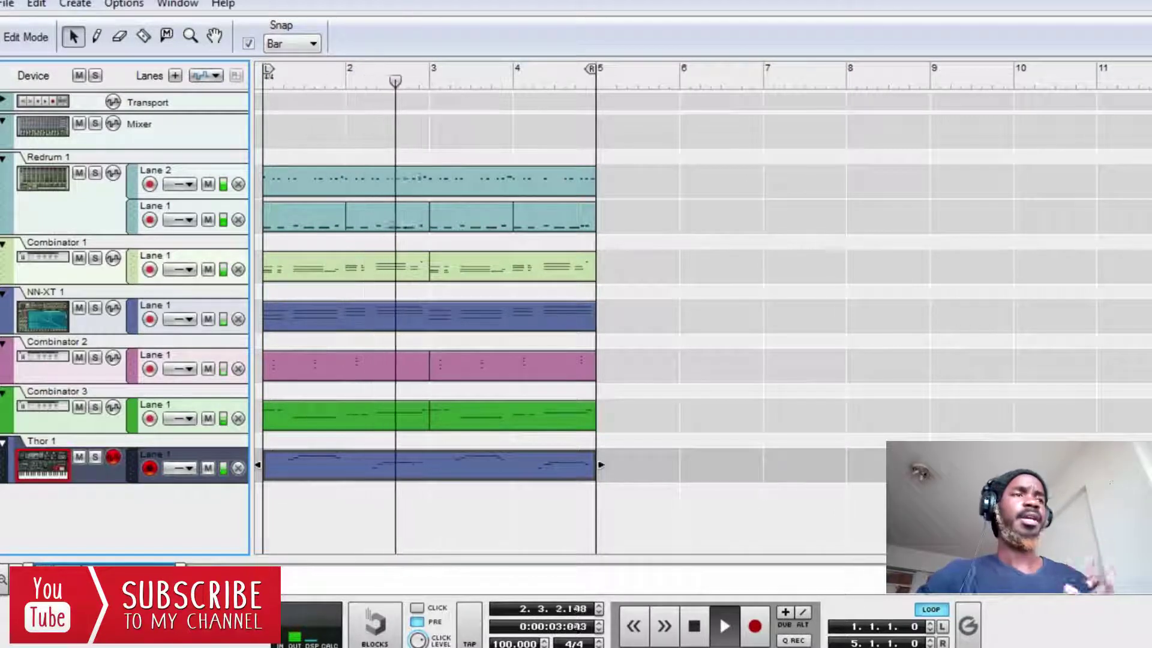
{"action": "key", "text": "space"}
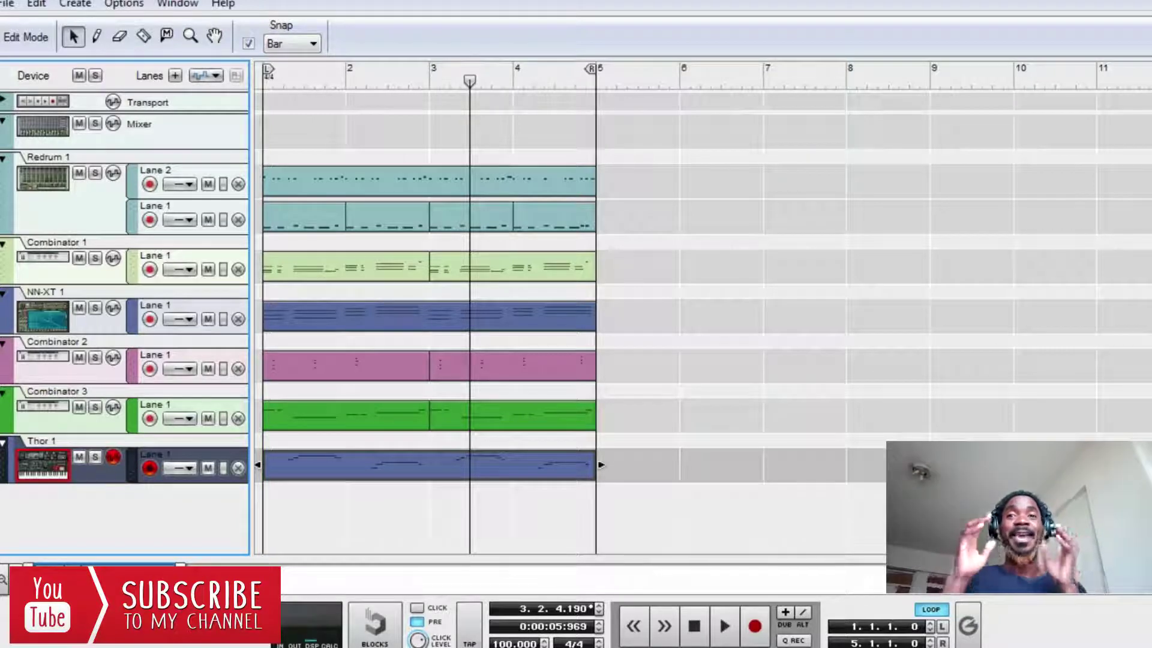
{"action": "key", "text": "space"}
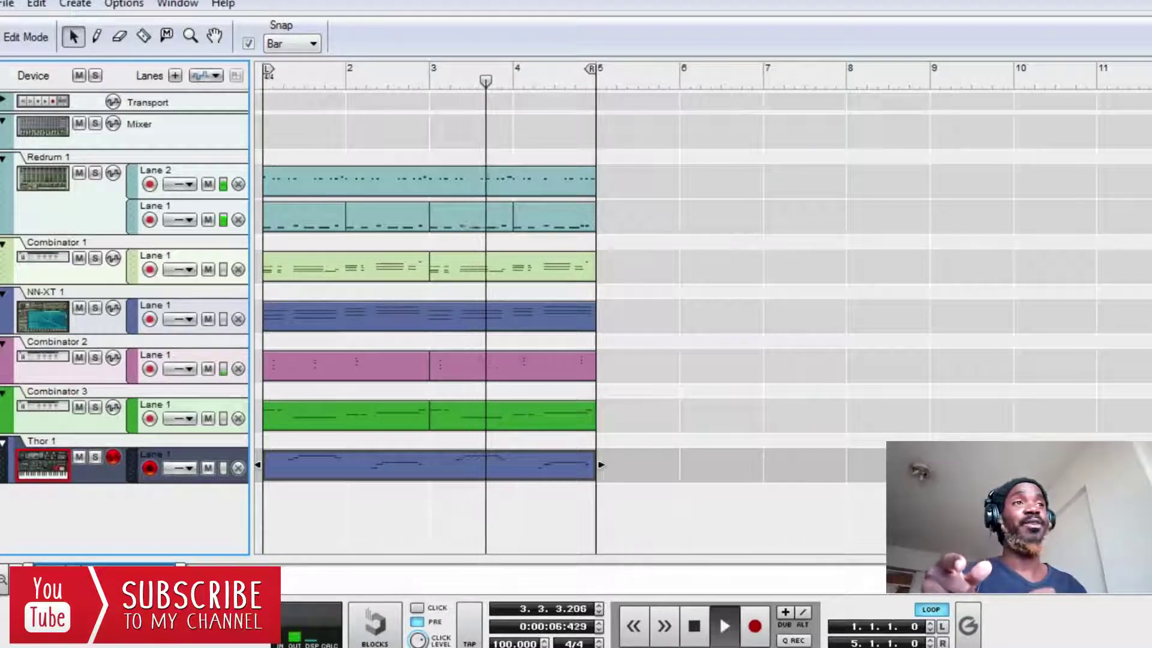
{"action": "key", "text": "space"}
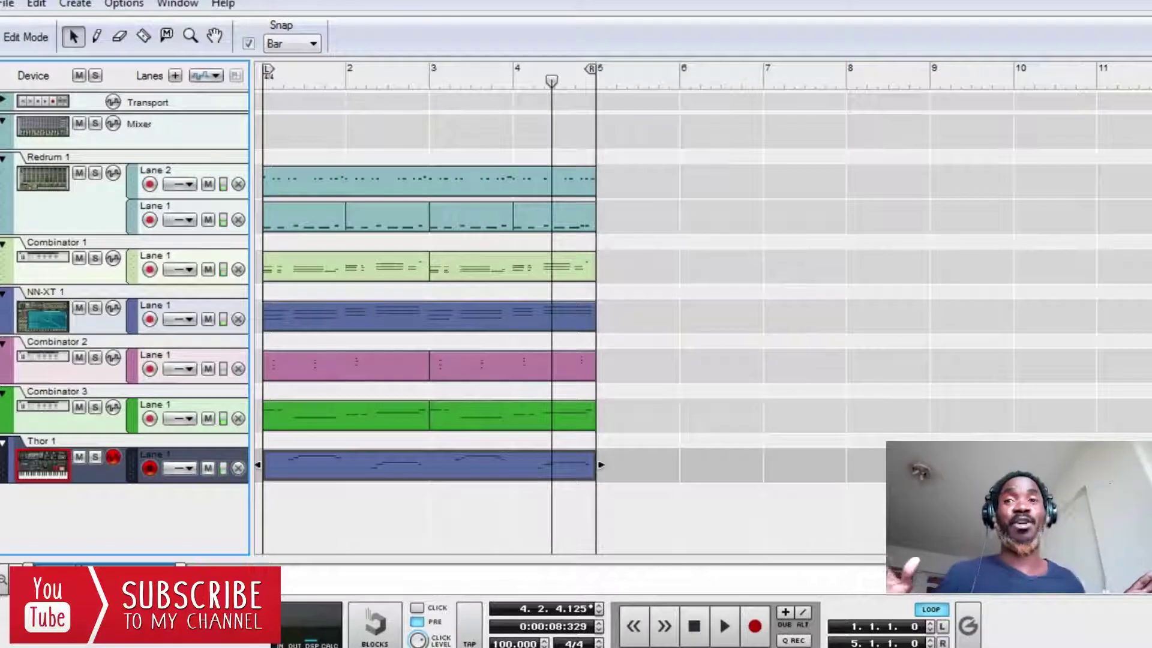
- Show the rack and examine each device in order, from the mixer and Redrum through the Combinators and NN-XT to Thor
{"action": "left_click", "coordinate": [483, 646]}
{"action": "left_click", "coordinate": [384, 576]}
{"action": "scroll", "coordinate": [618, 300], "scroll_direction": "up", "scroll_amount": 10}
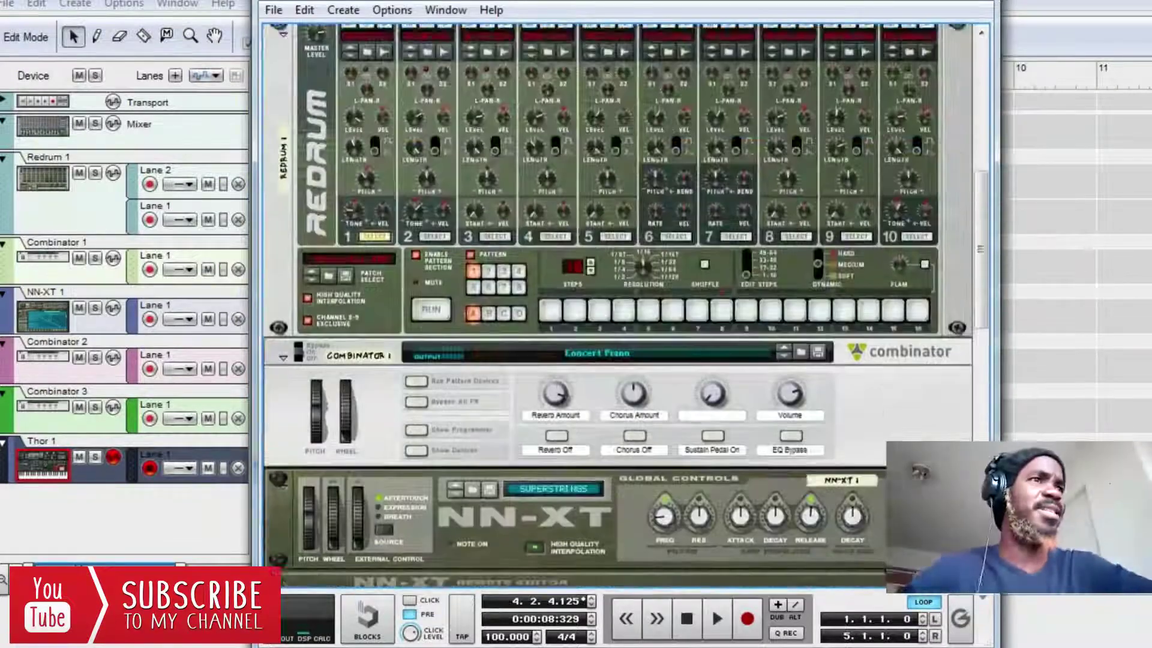
{"action": "scroll", "coordinate": [618, 300], "scroll_direction": "up", "scroll_amount": 7}
{"action": "scroll", "coordinate": [618, 300], "scroll_direction": "down", "scroll_amount": 6}
{"action": "scroll", "coordinate": [618, 300], "scroll_direction": "up", "scroll_amount": 3}
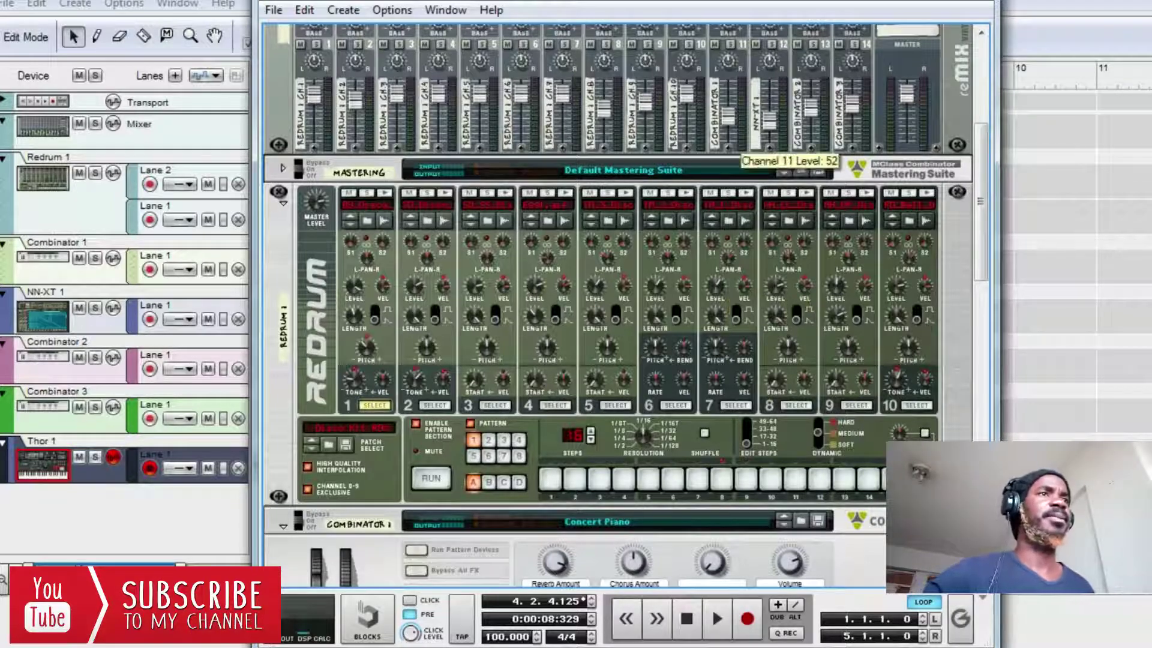
{"action": "scroll", "coordinate": [771, 157], "scroll_direction": "down", "scroll_amount": 3}
{"action": "scroll", "coordinate": [618, 305], "scroll_direction": "down", "scroll_amount": 2}
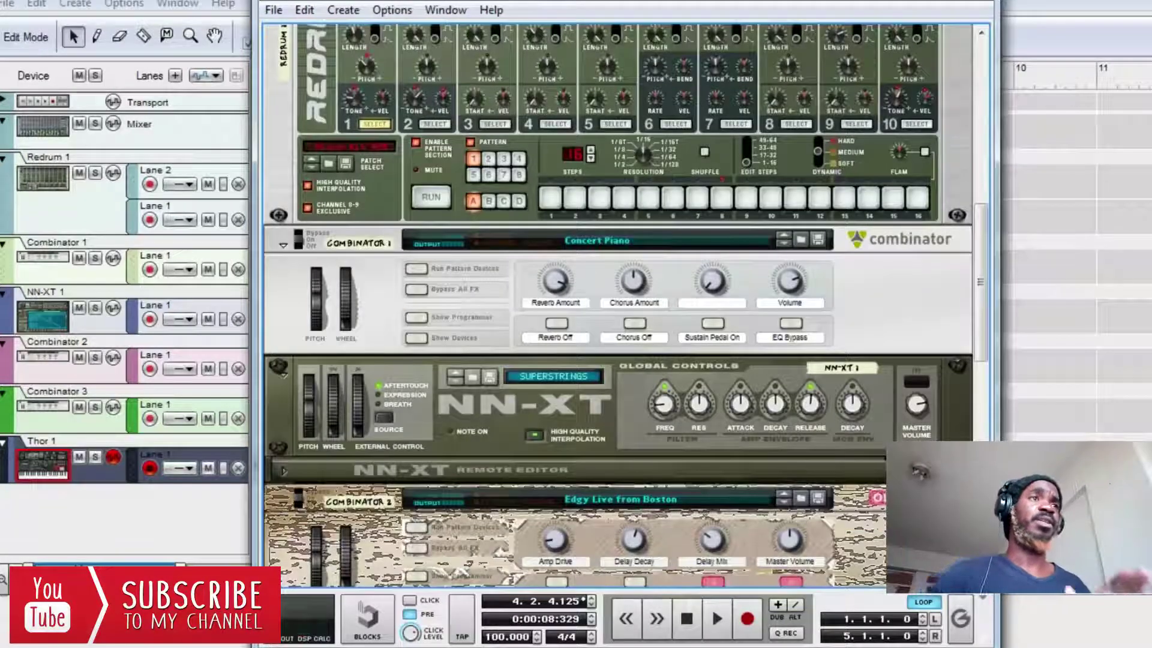
{"action": "scroll", "coordinate": [618, 304], "scroll_direction": "down", "scroll_amount": 2}
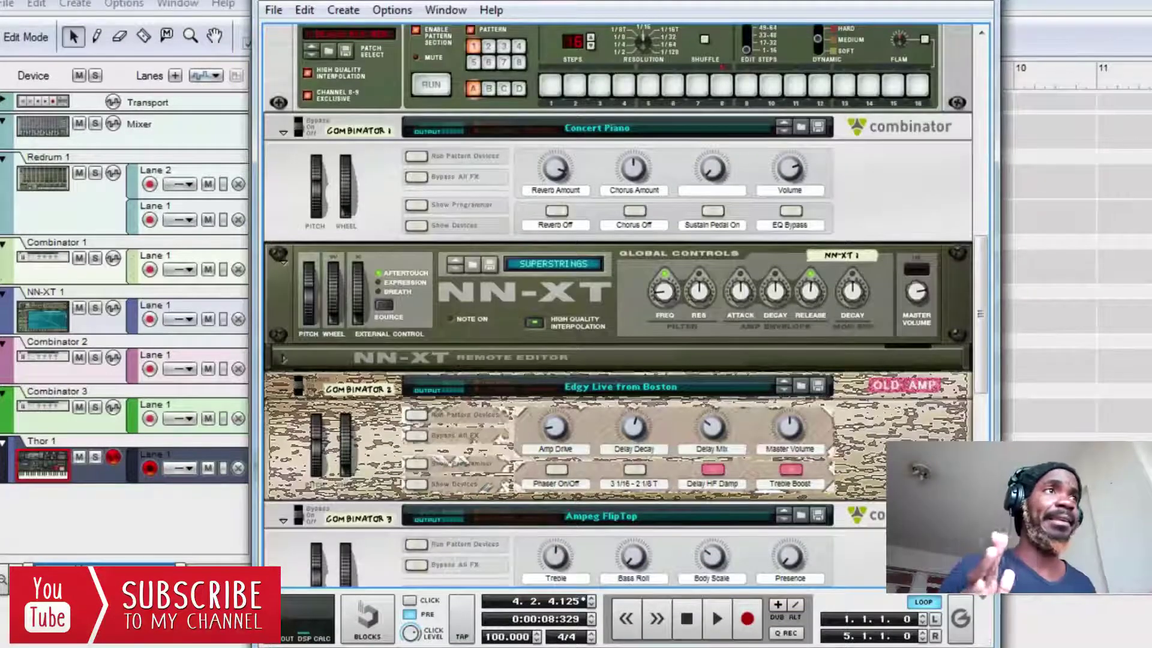
{"action": "scroll", "coordinate": [618, 305], "scroll_direction": "down", "scroll_amount": 2}
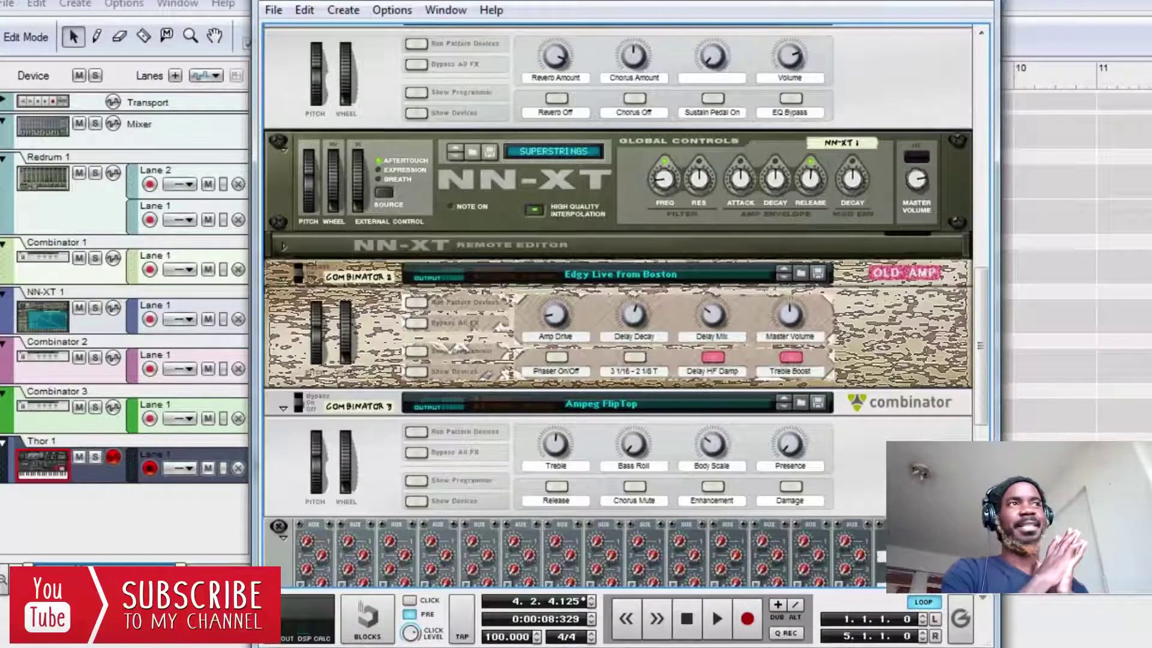
{"action": "scroll", "coordinate": [618, 305], "scroll_direction": "down", "scroll_amount": 6}
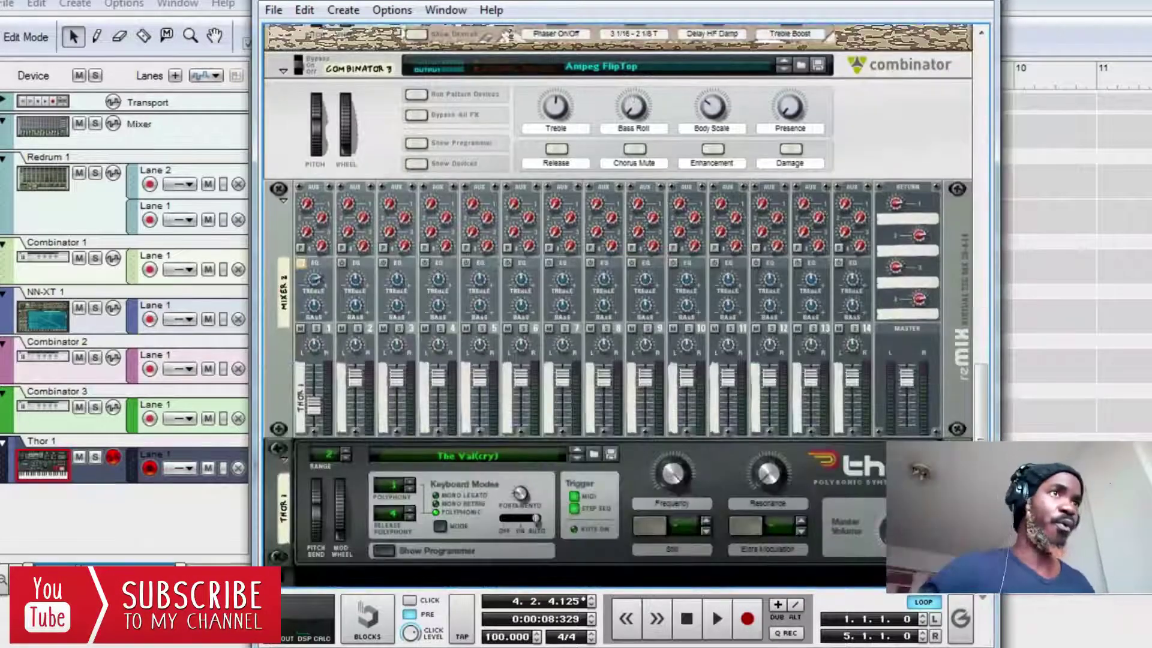
- Compare the first mixer's channels with Mixer 2, show the Mixer 14:2 option for creating another mixer, and view the Thor synthesizer
{"action": "scroll", "coordinate": [624, 305], "scroll_direction": "up", "scroll_amount": 20}
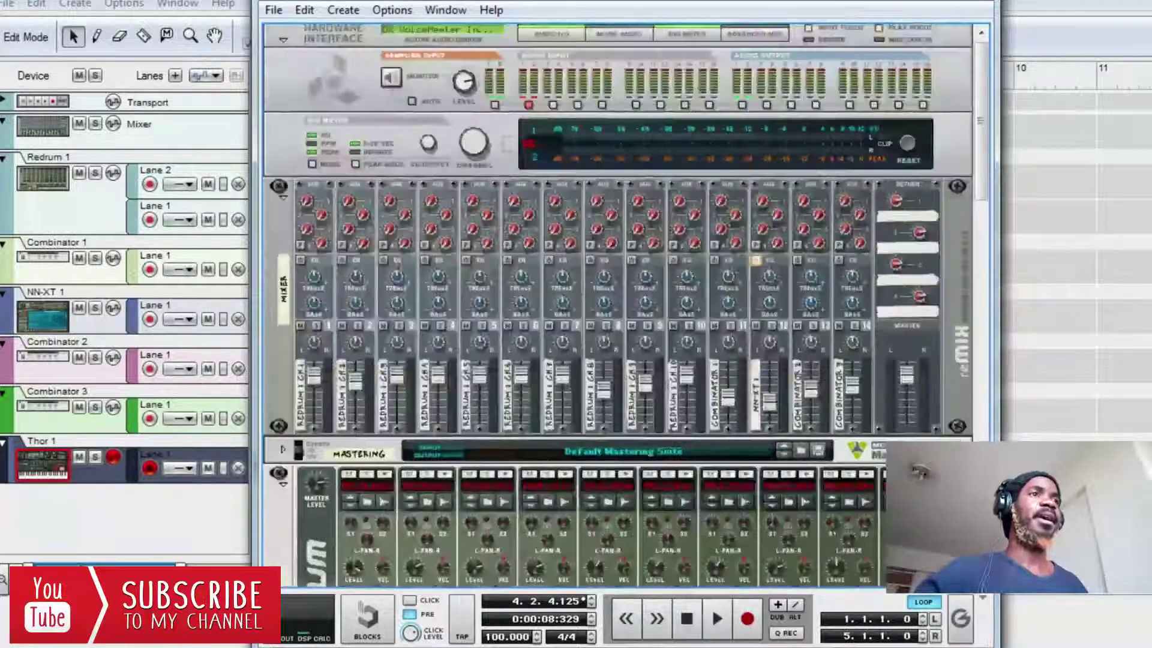
{"action": "scroll", "coordinate": [624, 304], "scroll_direction": "down", "scroll_amount": 1}
{"action": "scroll", "coordinate": [618, 305], "scroll_direction": "down", "scroll_amount": 15}
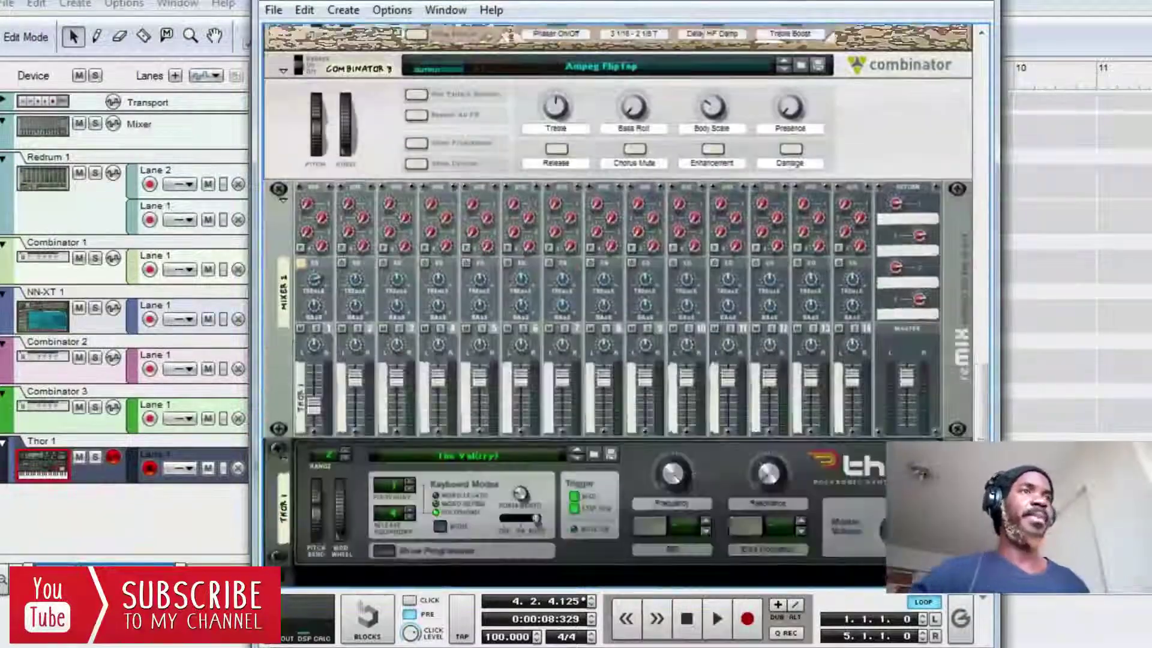
{"action": "right_click", "coordinate": [269, 281]}
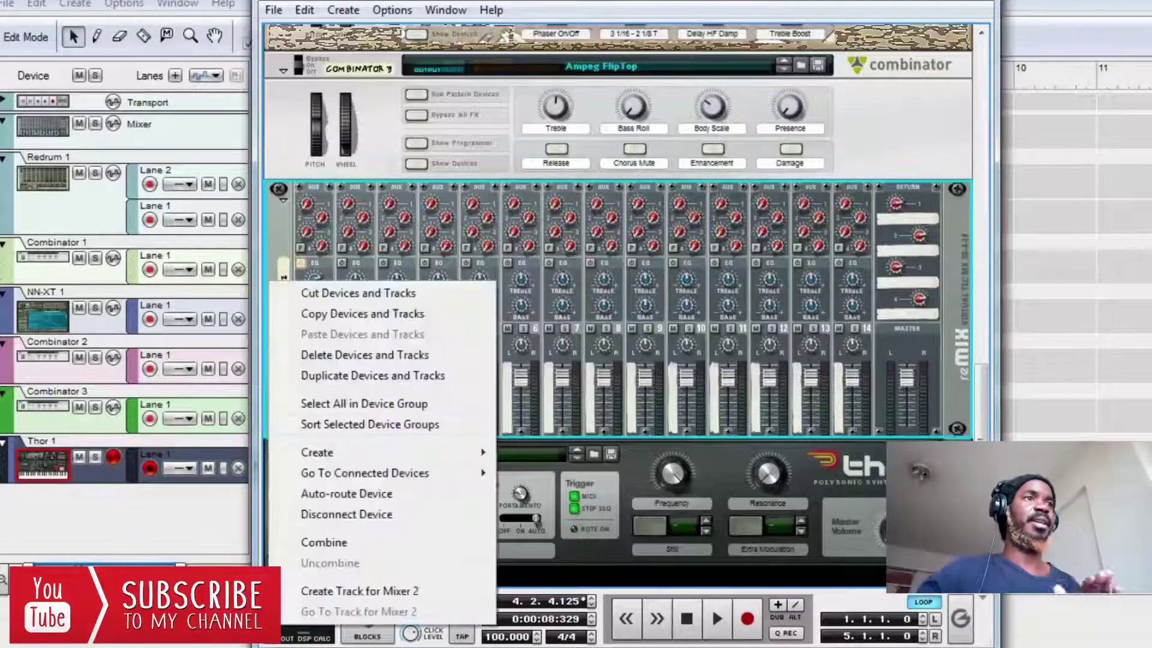
{"action": "mouse_move", "coordinate": [318, 452]}
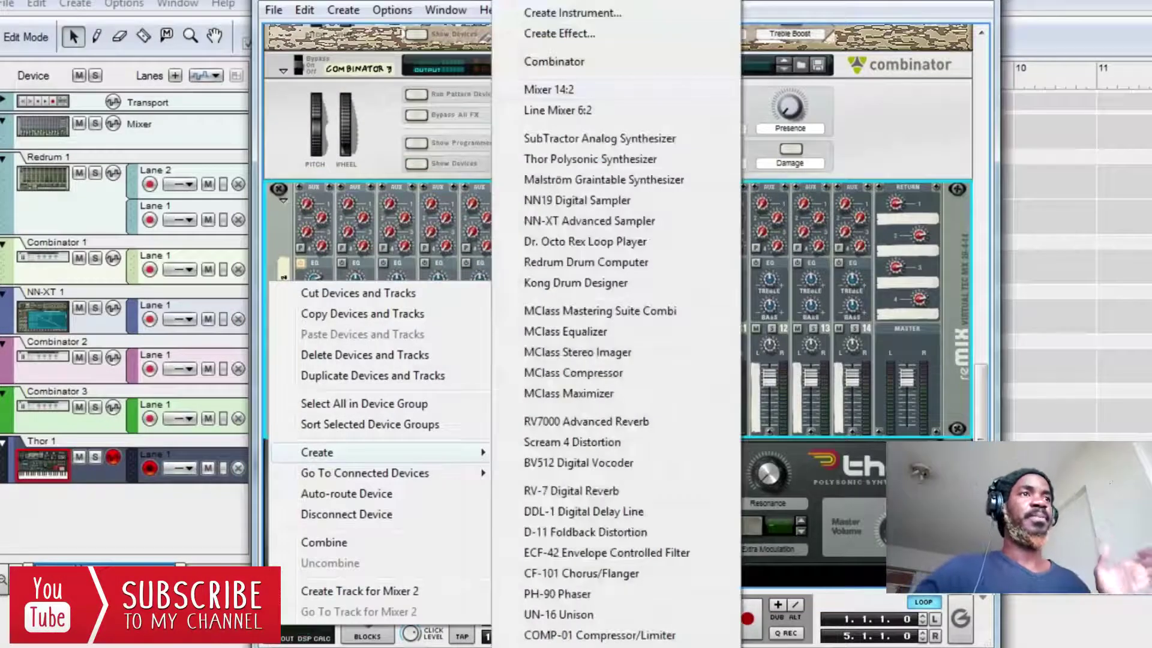
{"action": "left_click", "coordinate": [888, 123]}
{"action": "scroll", "coordinate": [712, 607], "scroll_direction": "down", "scroll_amount": 3}
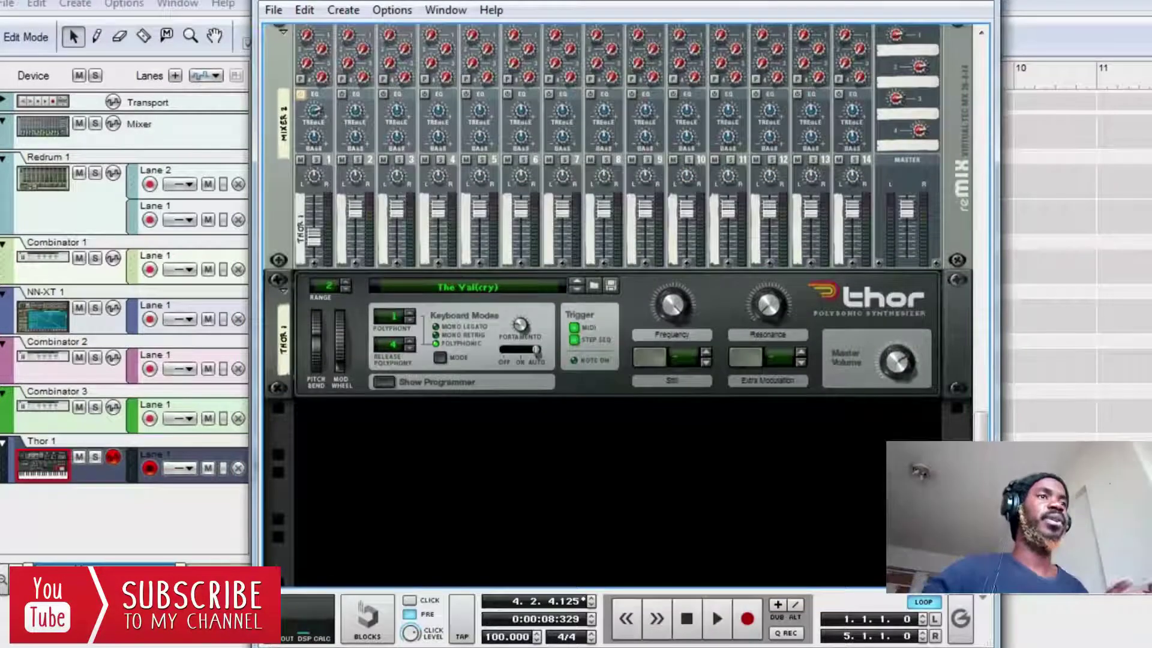
- Play the loop with Combinator 3, Mixer 2 and Thor in view in the rack, and stop playback
{"action": "scroll", "coordinate": [711, 607], "scroll_direction": "up", "scroll_amount": 3}
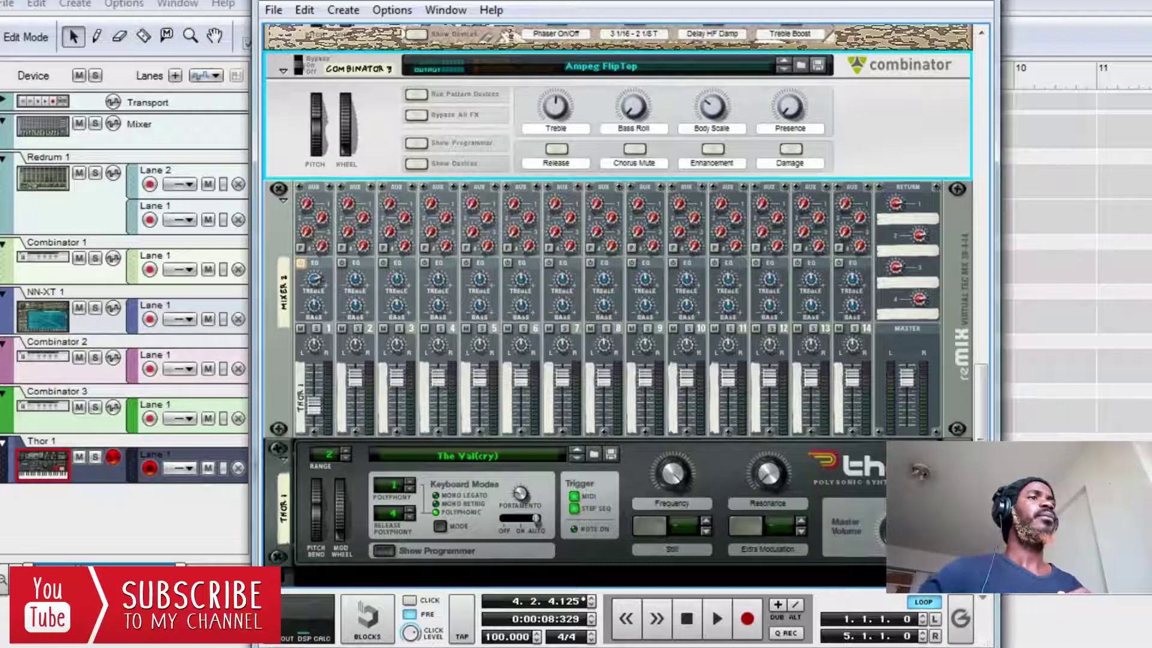
{"action": "left_click", "coordinate": [712, 607]}
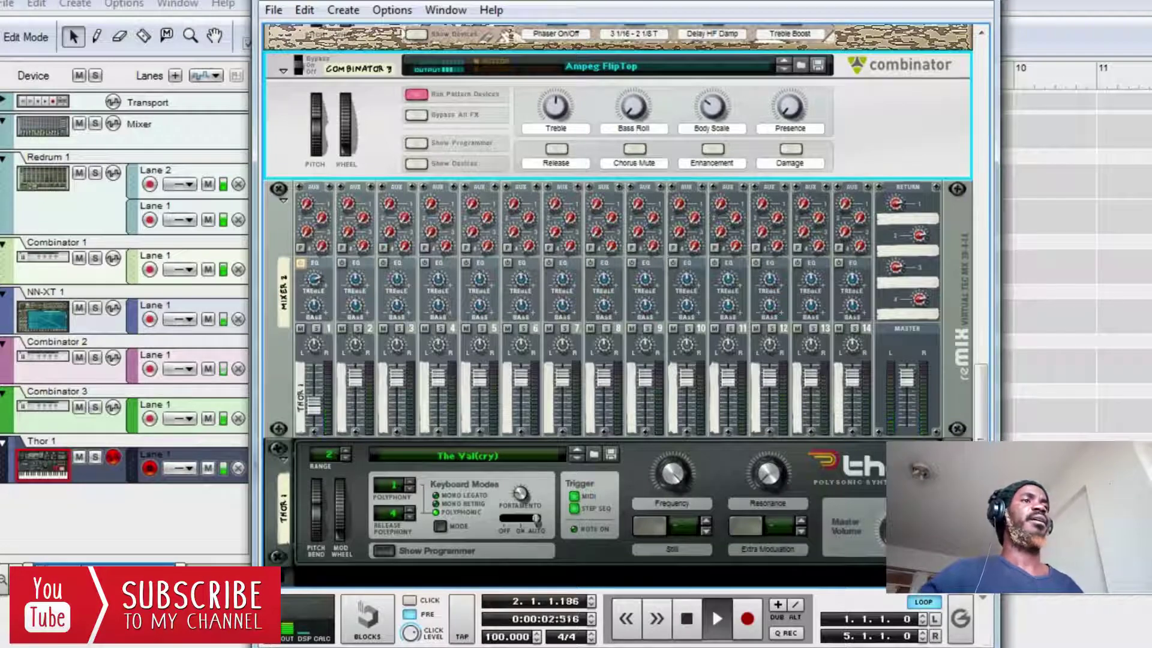
{"action": "key", "text": "space"}
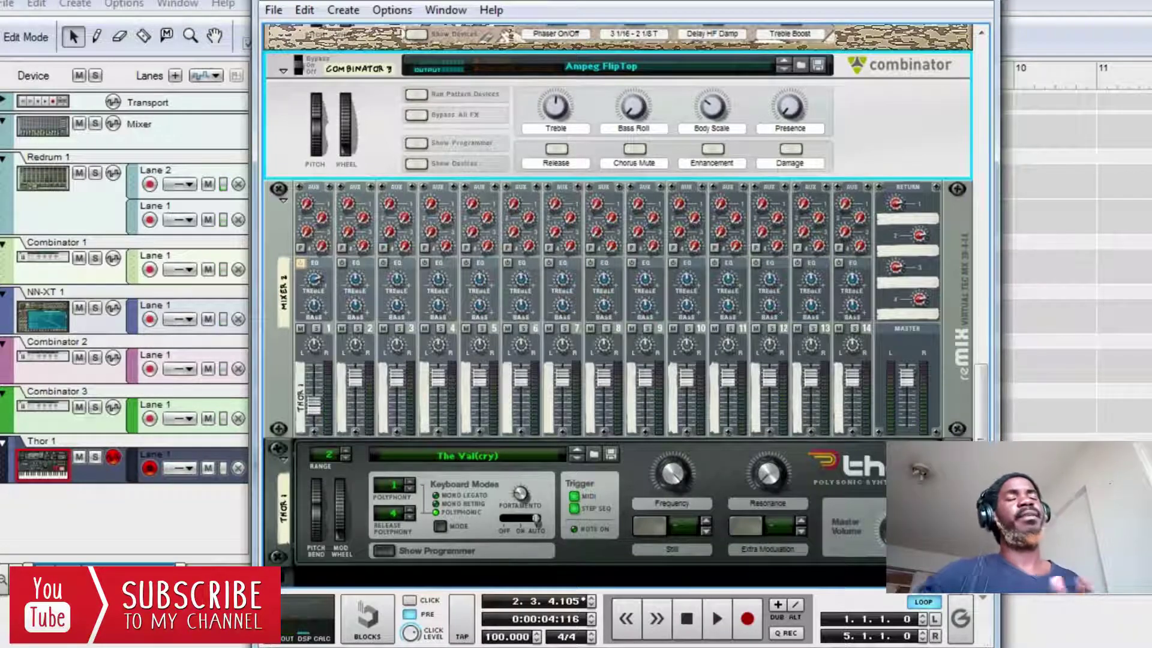